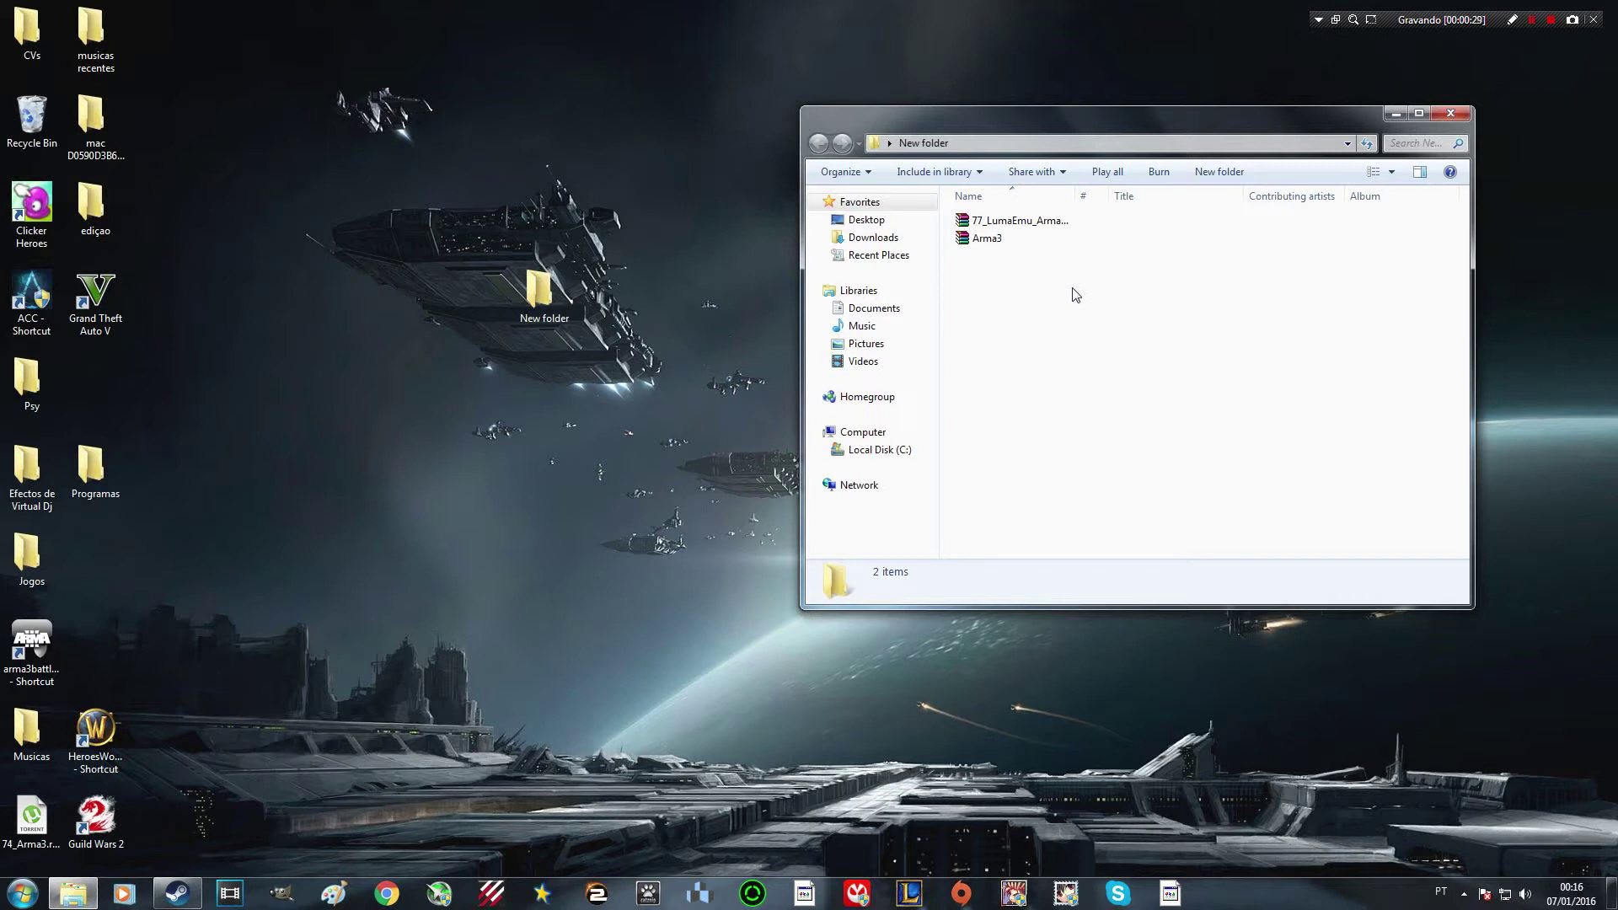
Open the Arma3 and 77_LumaEmu_Arma3_v archives, look at the top level of Arma3.rar, and close that archive
left_click(998, 240)
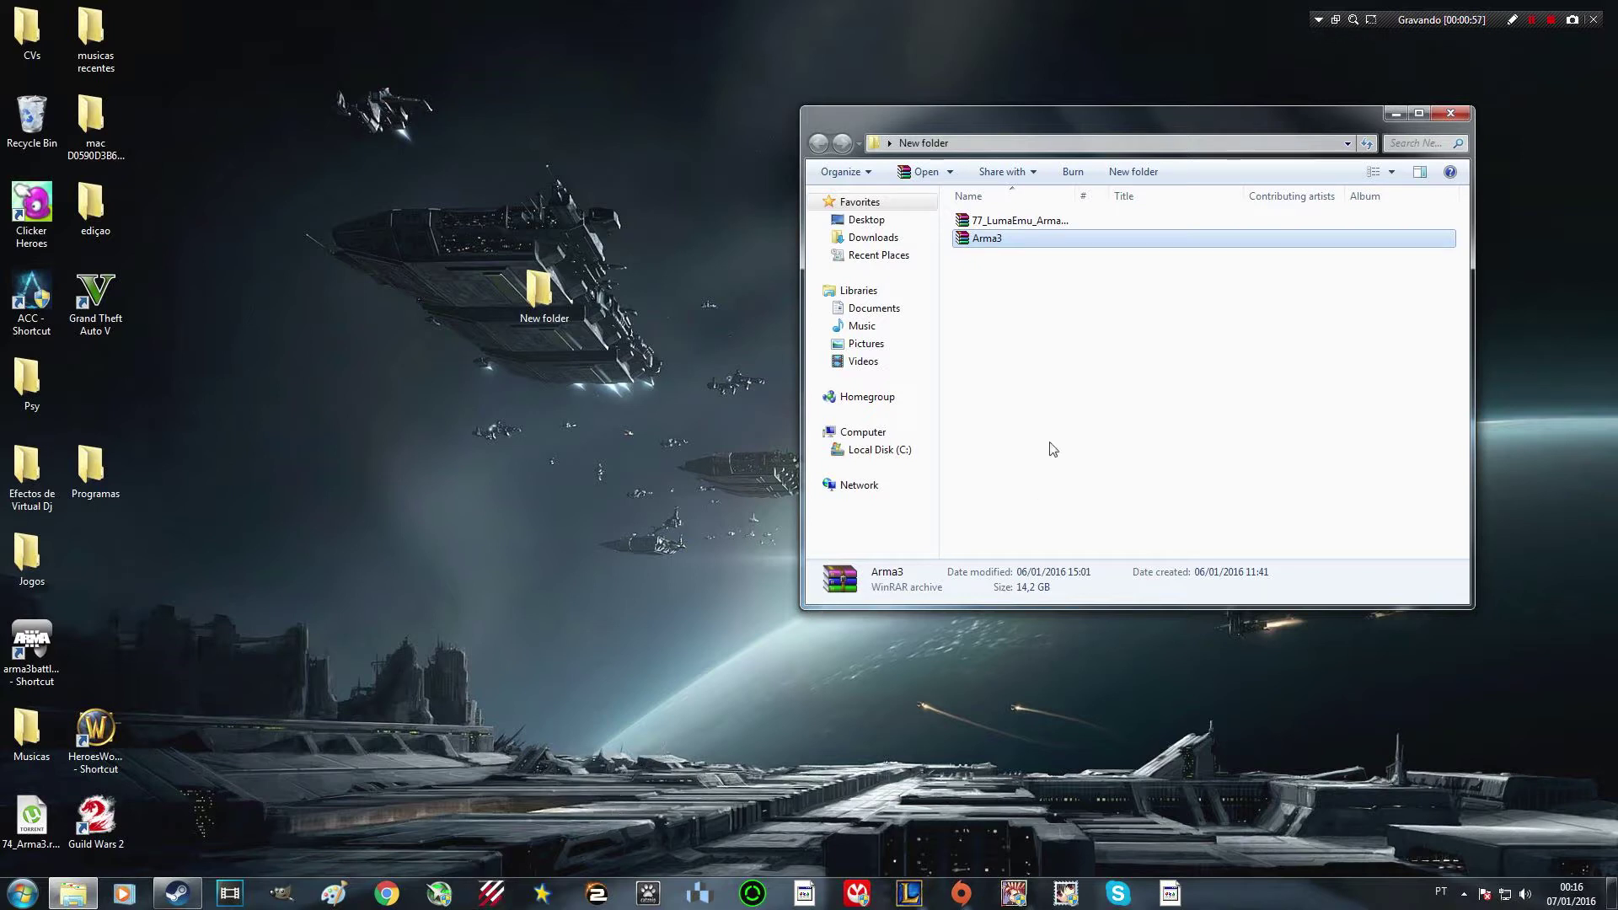
left_click(1029, 266)
left_click(1016, 238)
left_click(1012, 224)
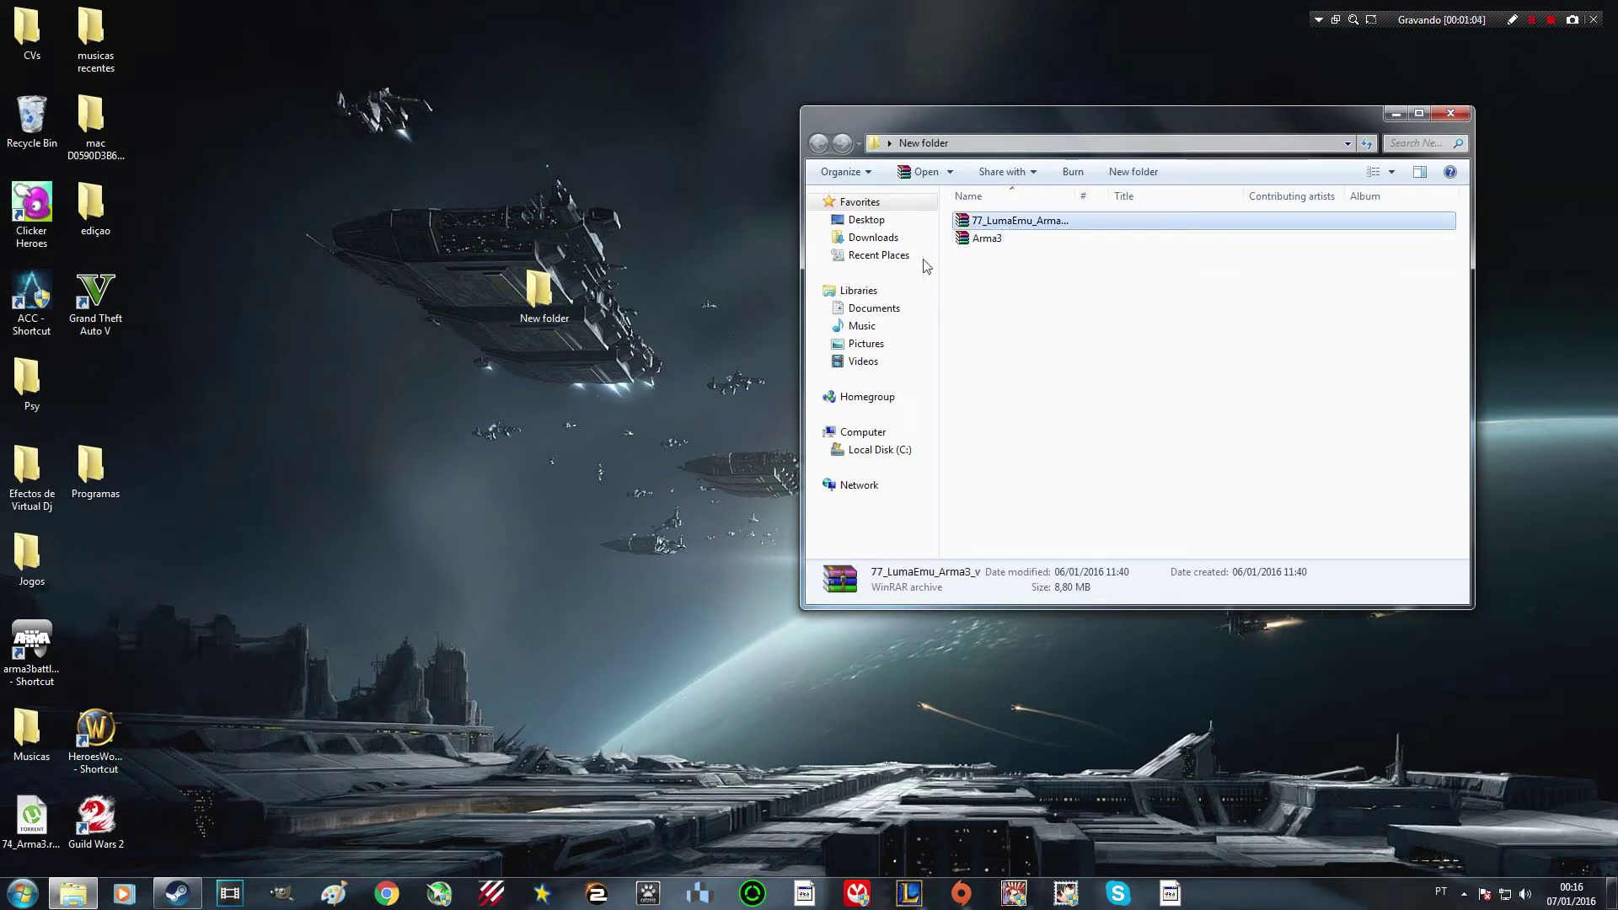
left_click(989, 241)
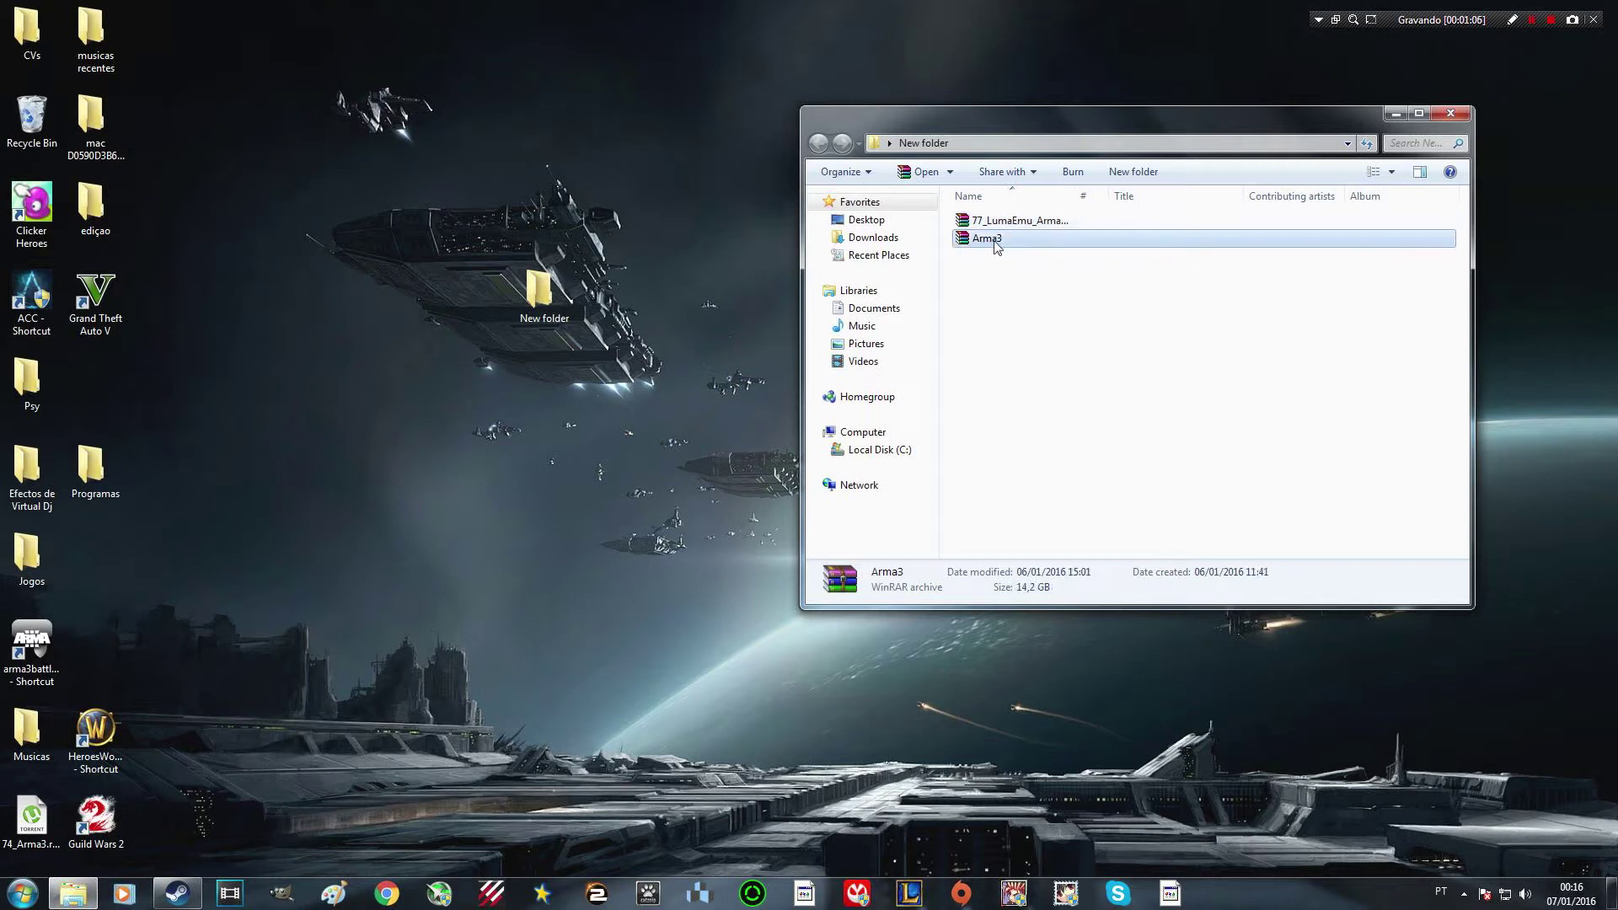
double_click(994, 241)
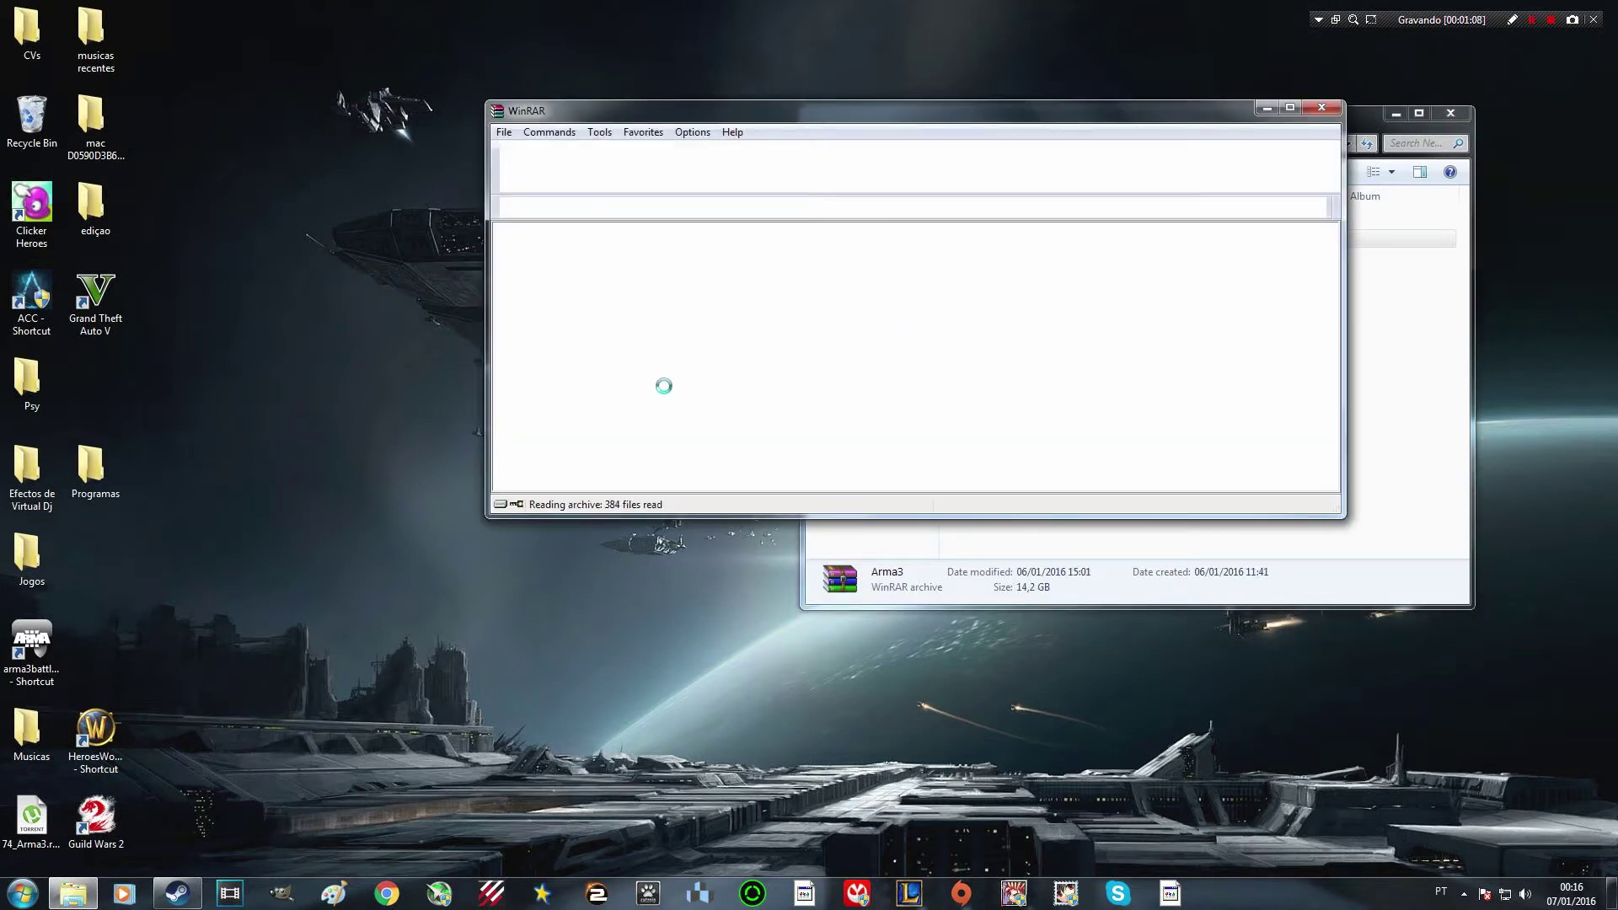
left_click(1363, 362)
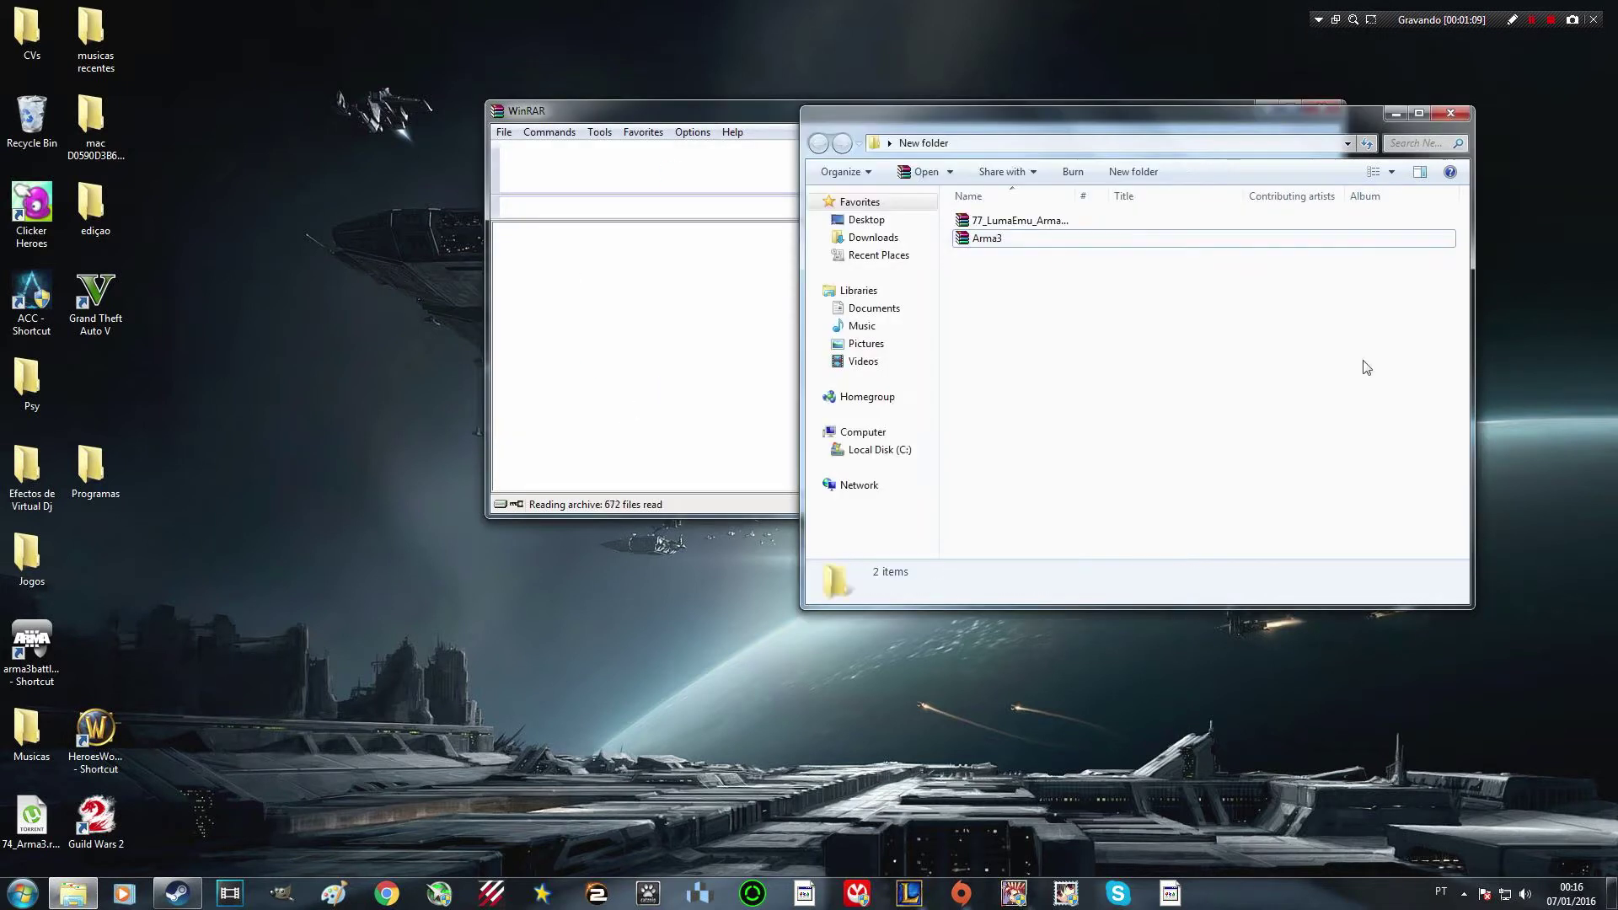
double_click(1010, 222)
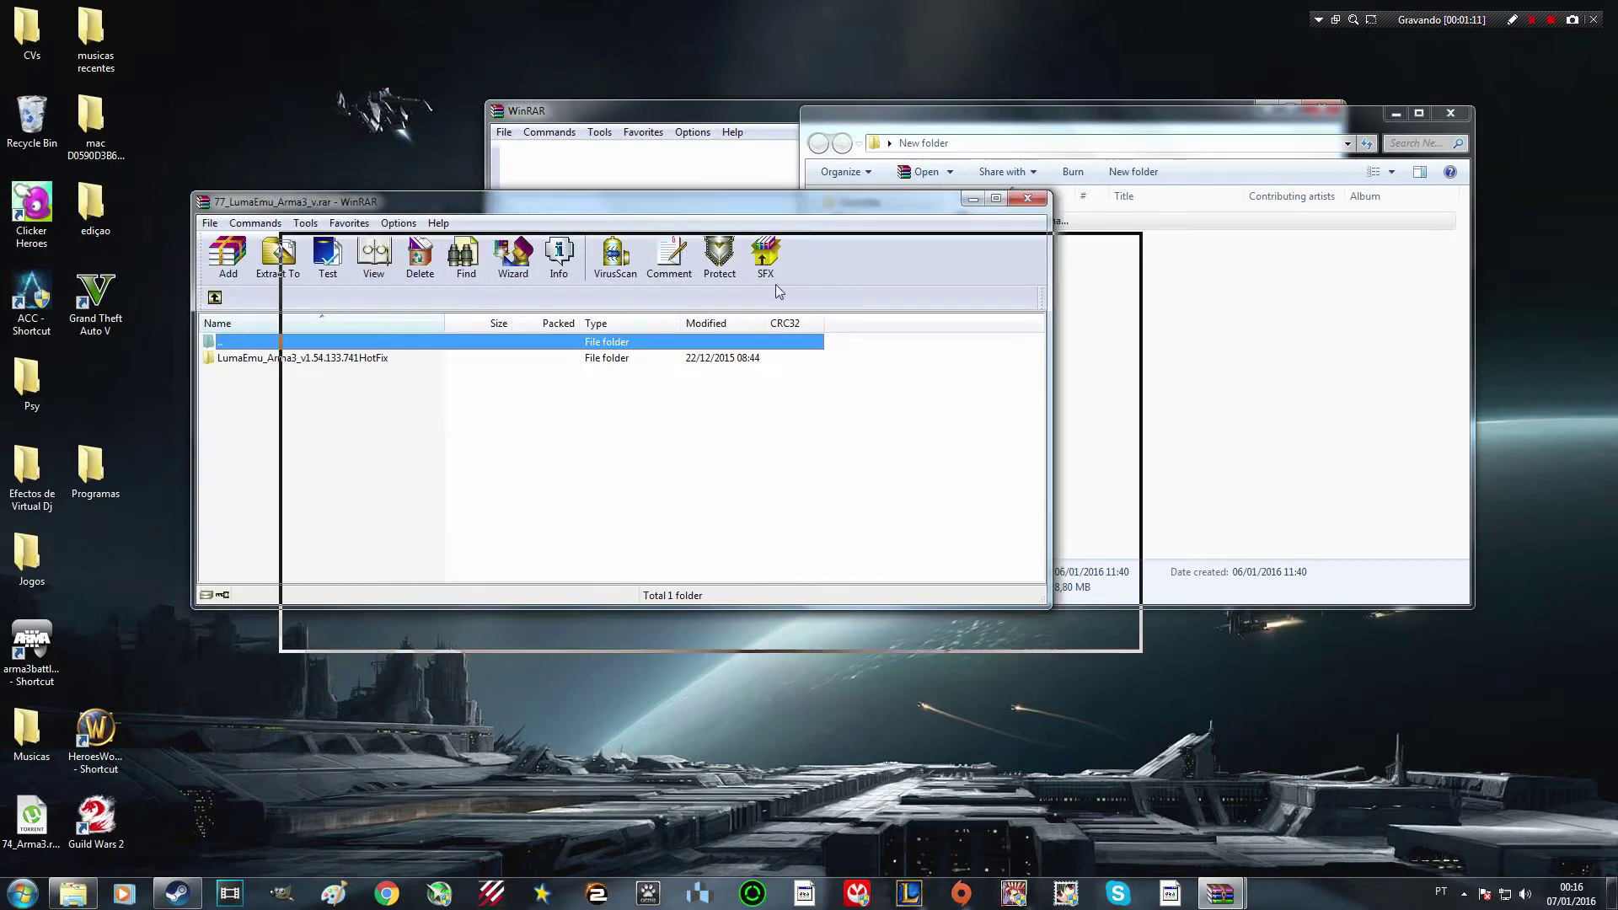
left_click(539, 268)
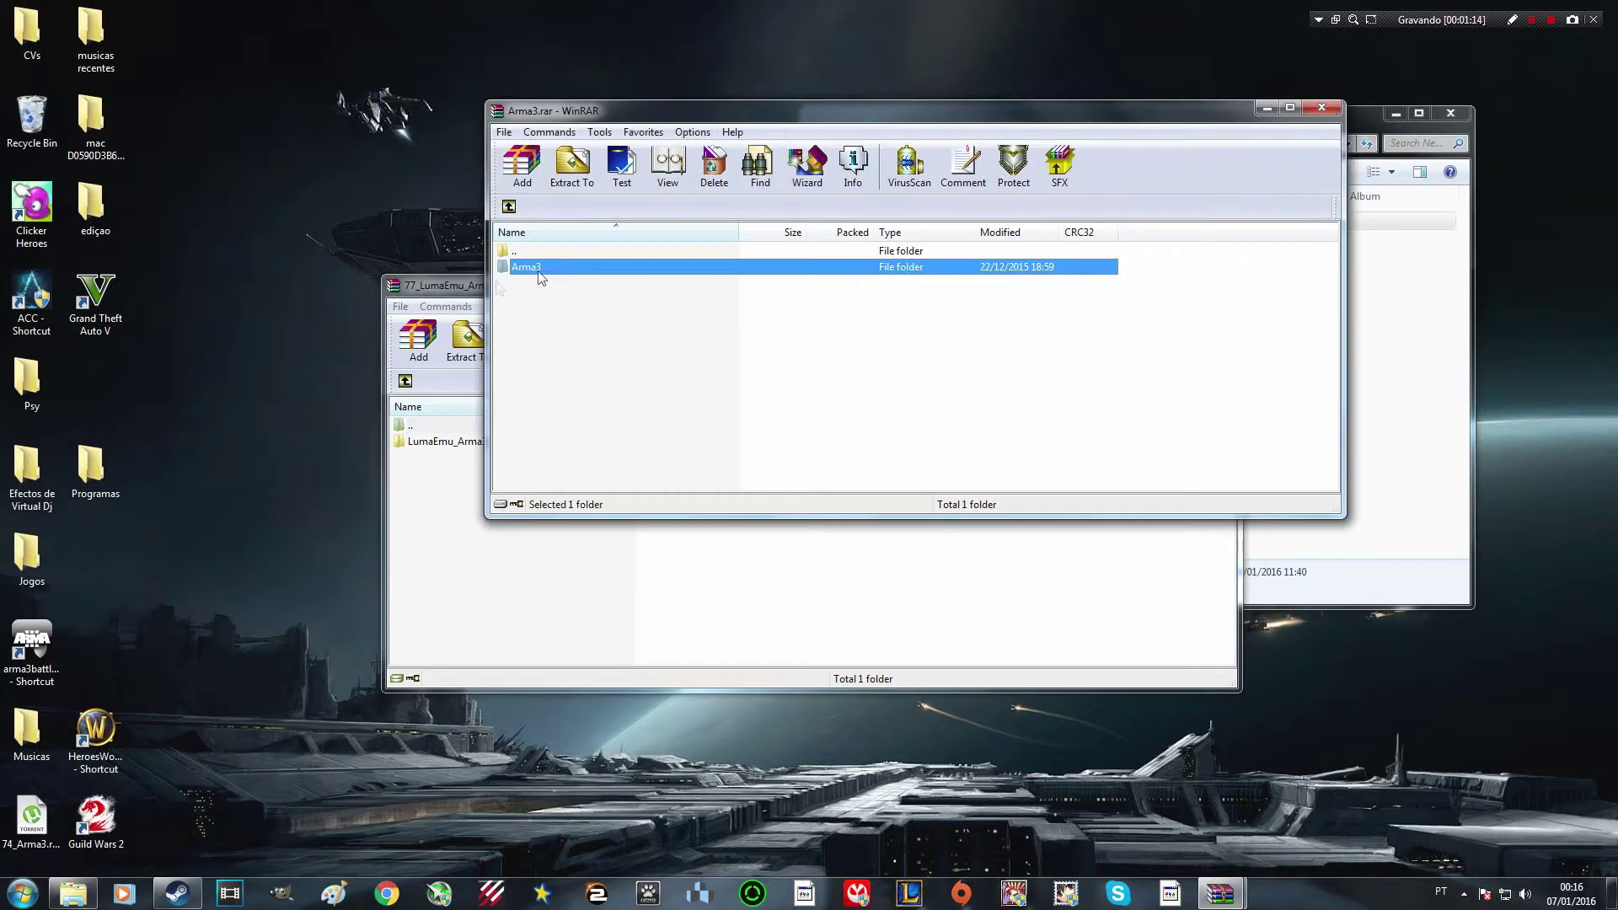
left_click(1322, 107)
Examine the contents of the LumaEmu_Arma3_v1.54.133.741HotFix folder inside the LumaEmu archive and close the archive
left_click(569, 445)
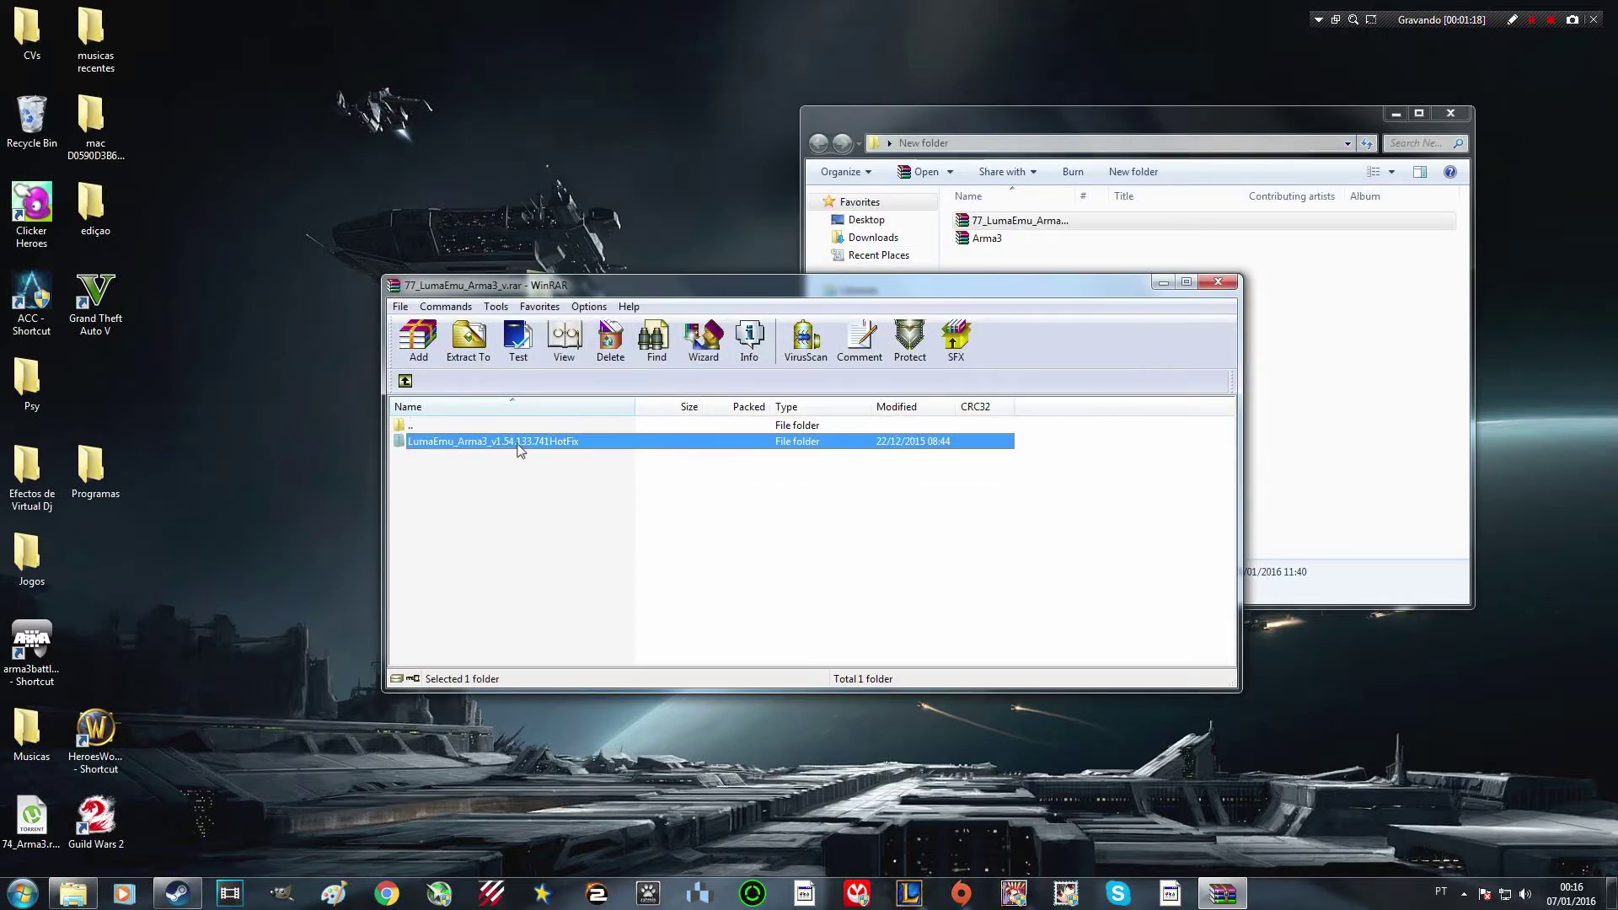
double_click(520, 445)
left_click(499, 445)
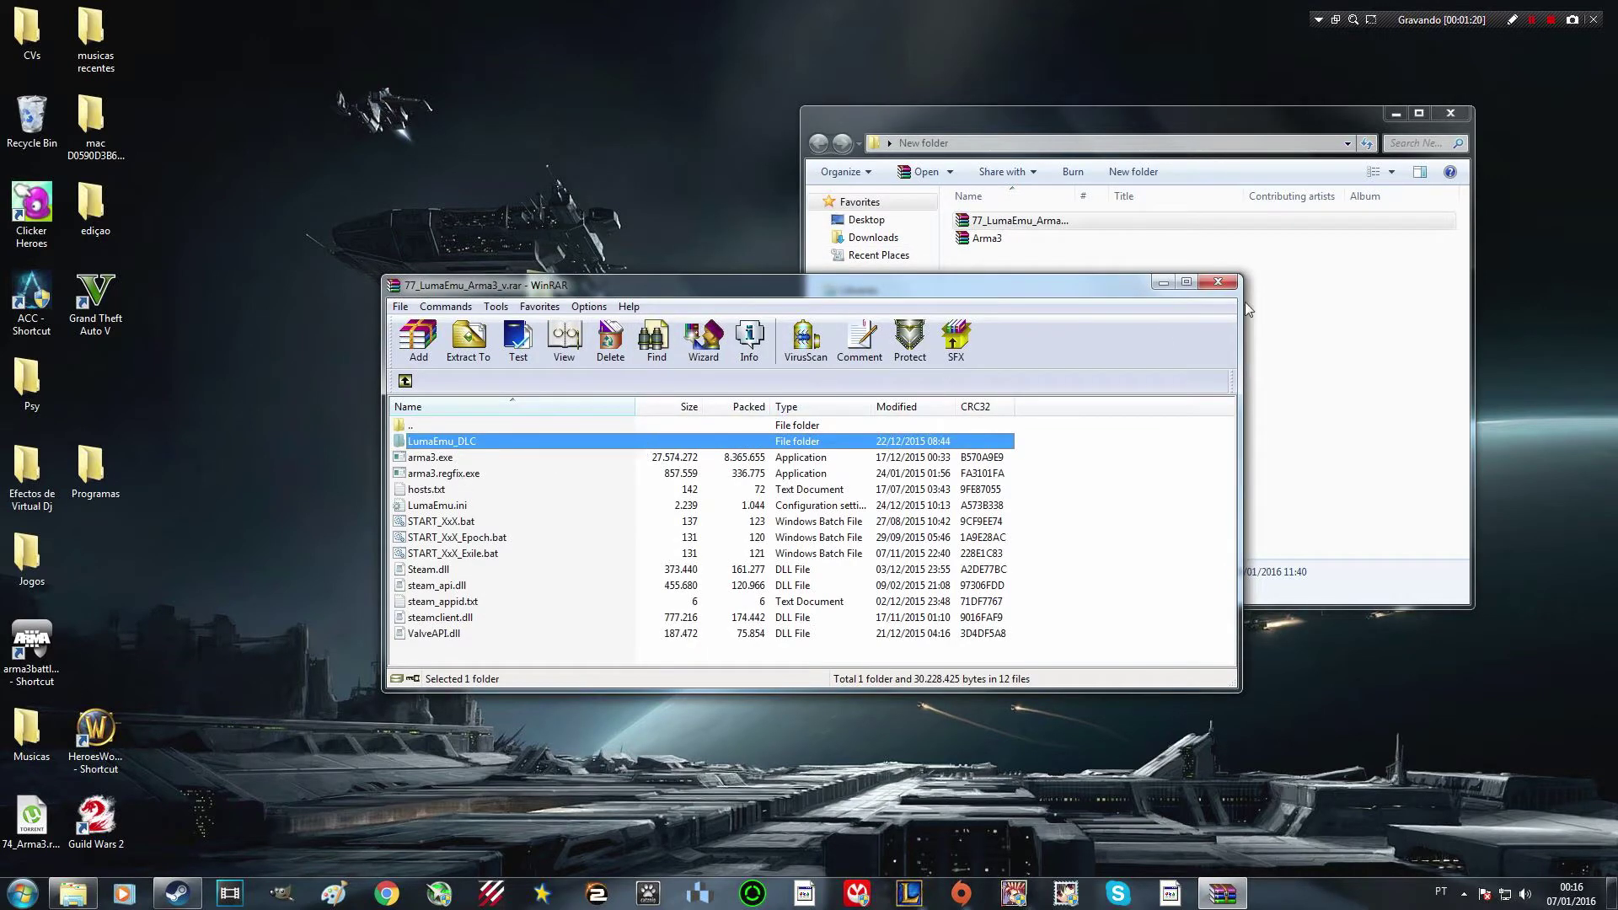
left_click(1217, 281)
Extract the 77_LumaEmu_Arma3_v archive directly into the current folder
right_click(1012, 223)
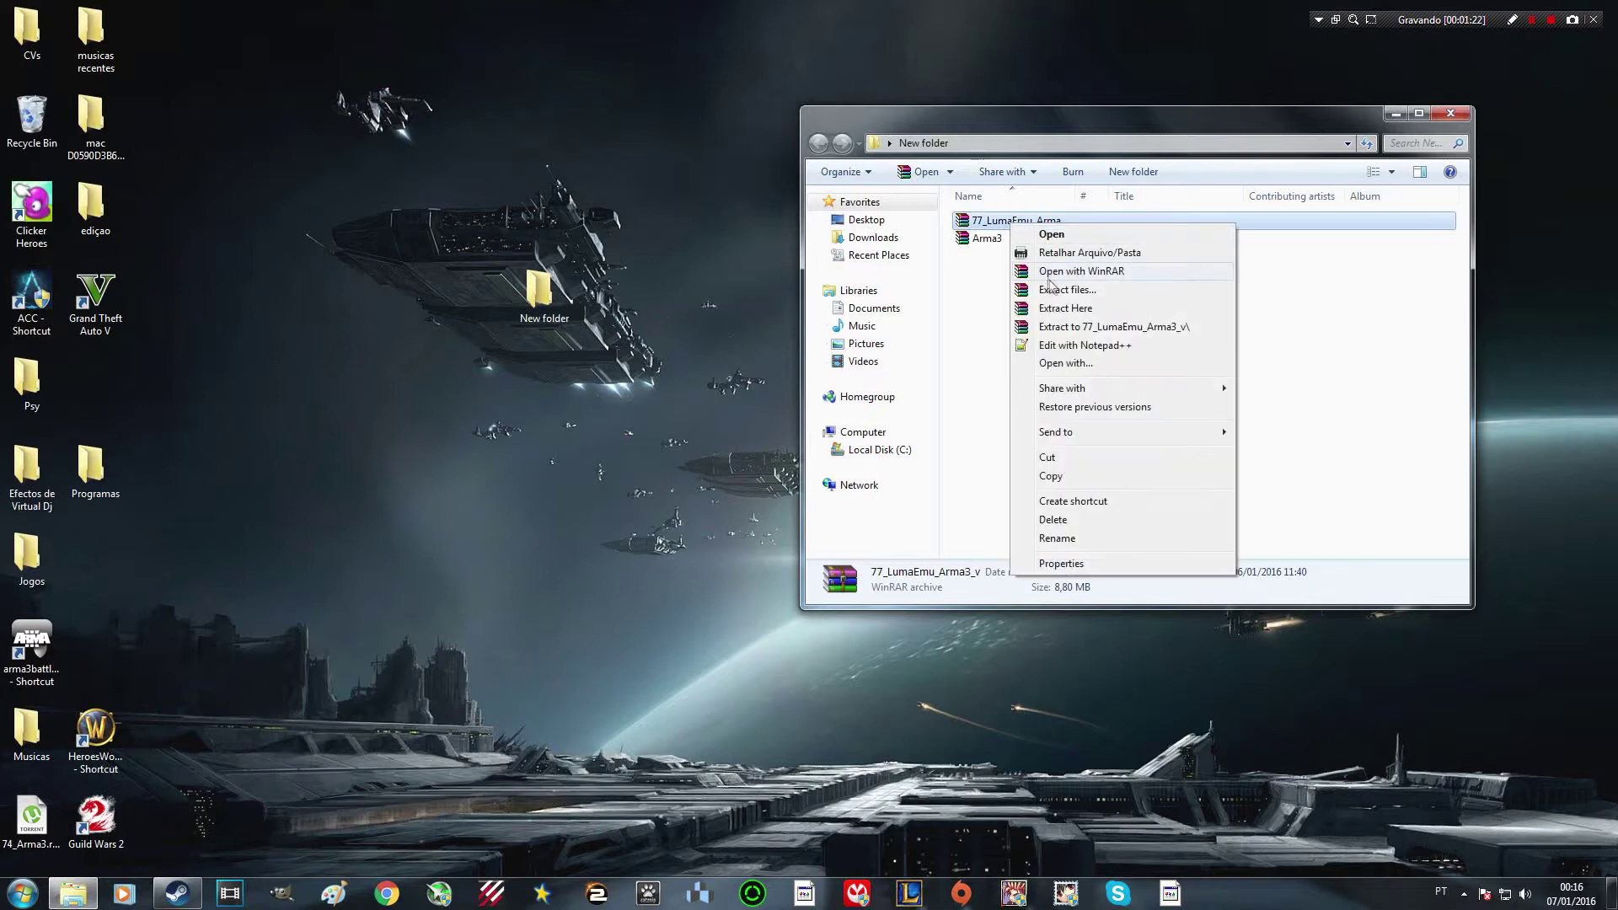
left_click(1065, 309)
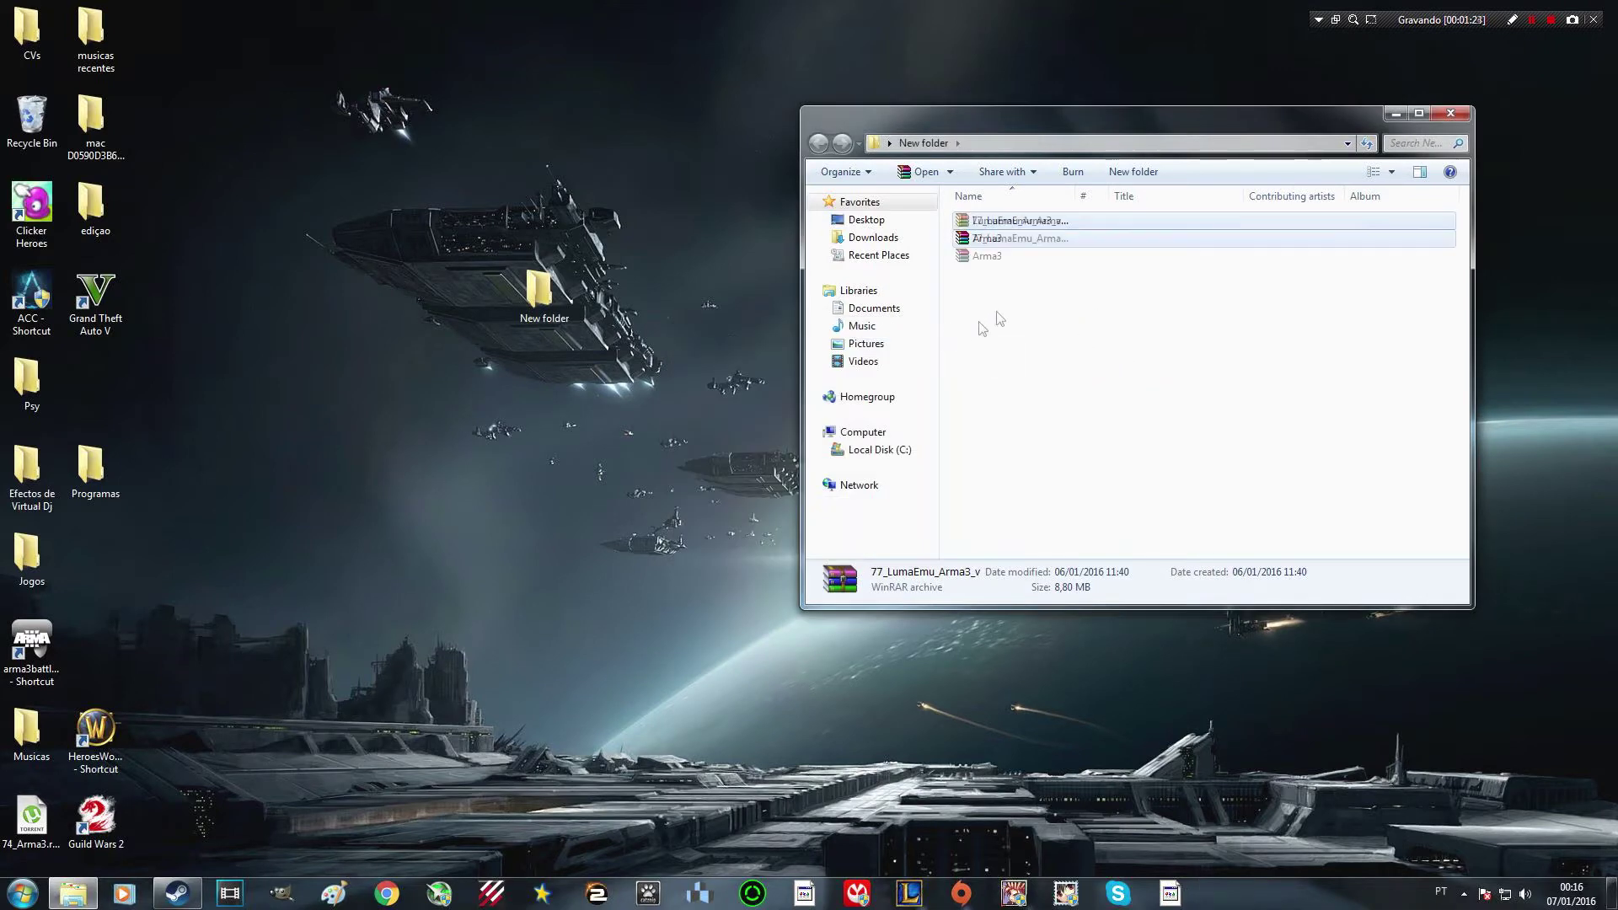
left_click(1029, 240)
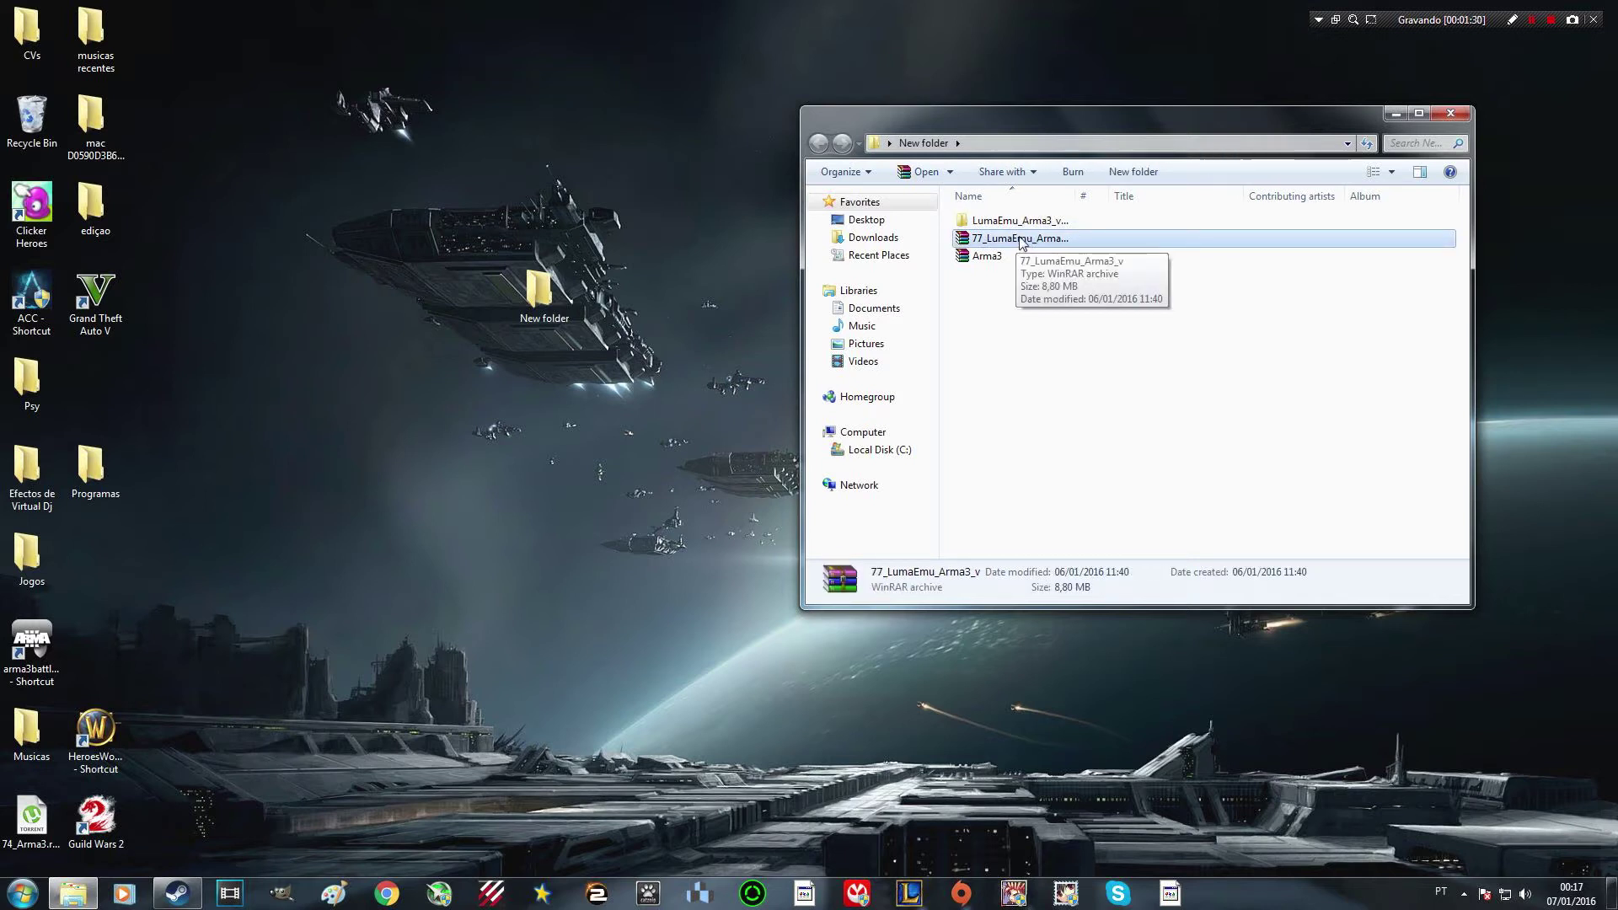
Open the extracted LumaEmu_Arma3_v1.54.133.741HotFix folder and cut all of its files and folders
left_click(1040, 223)
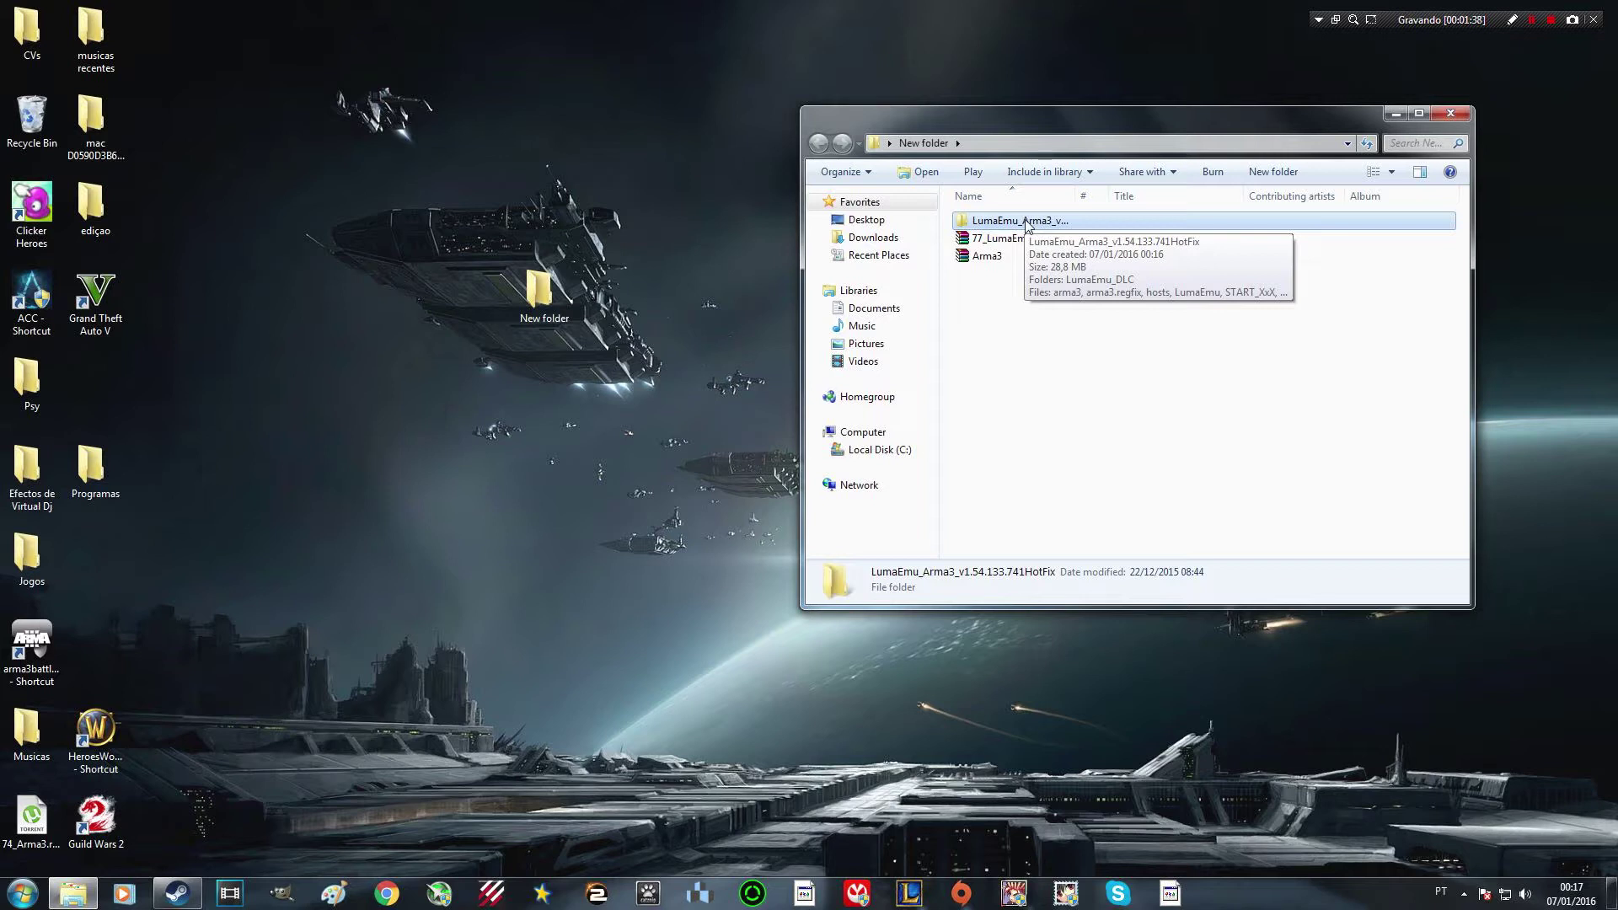
double_click(1027, 222)
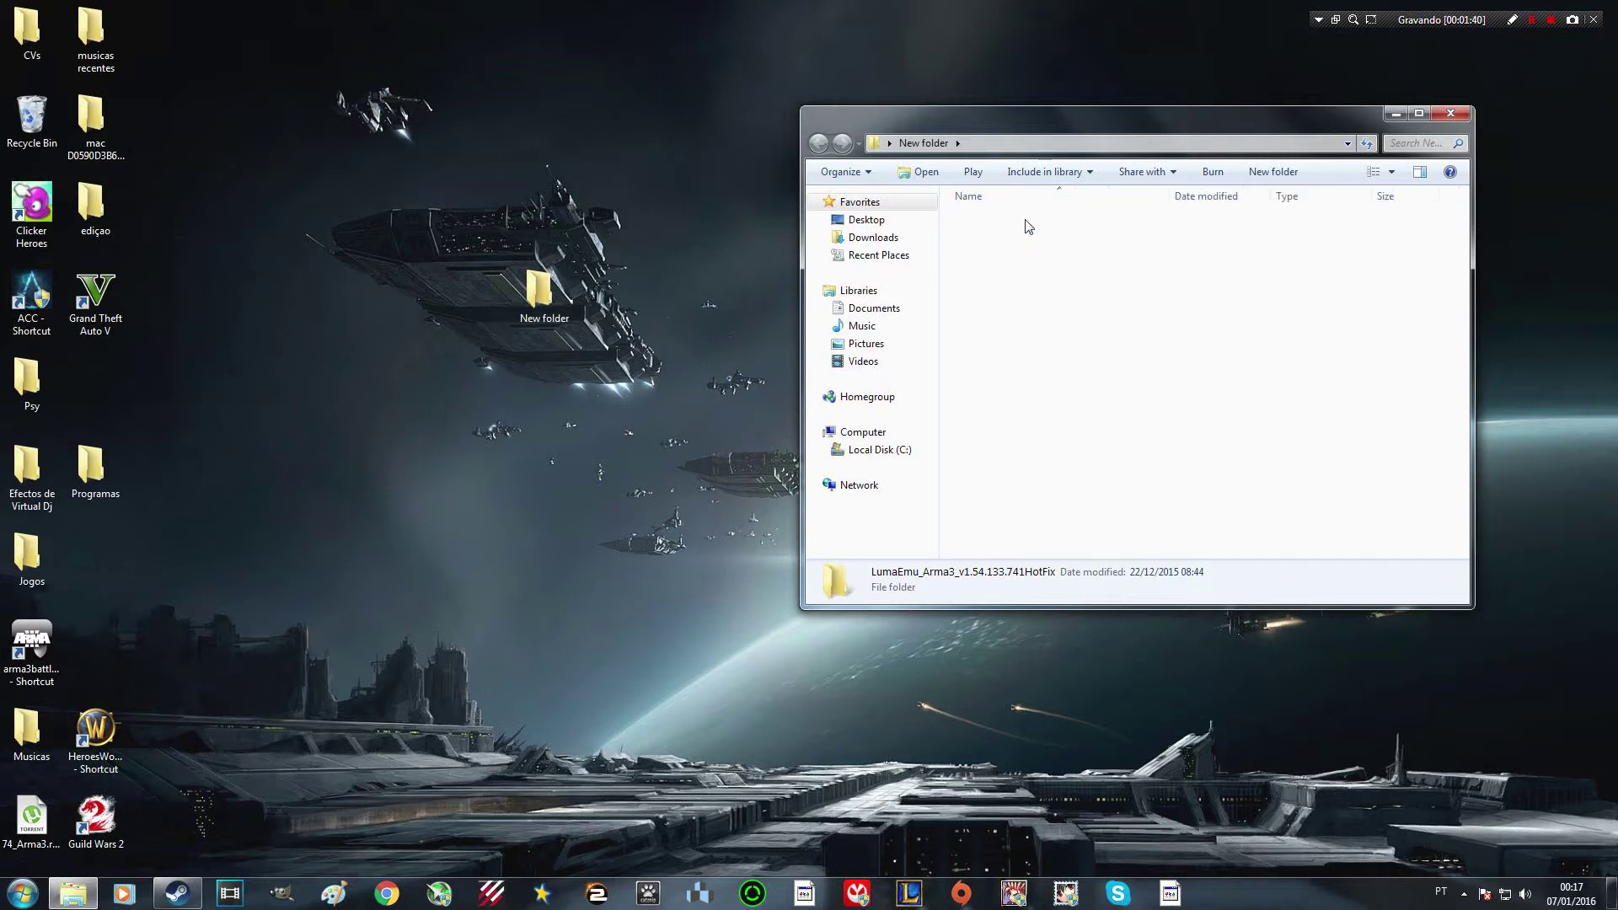
left_click(817, 145)
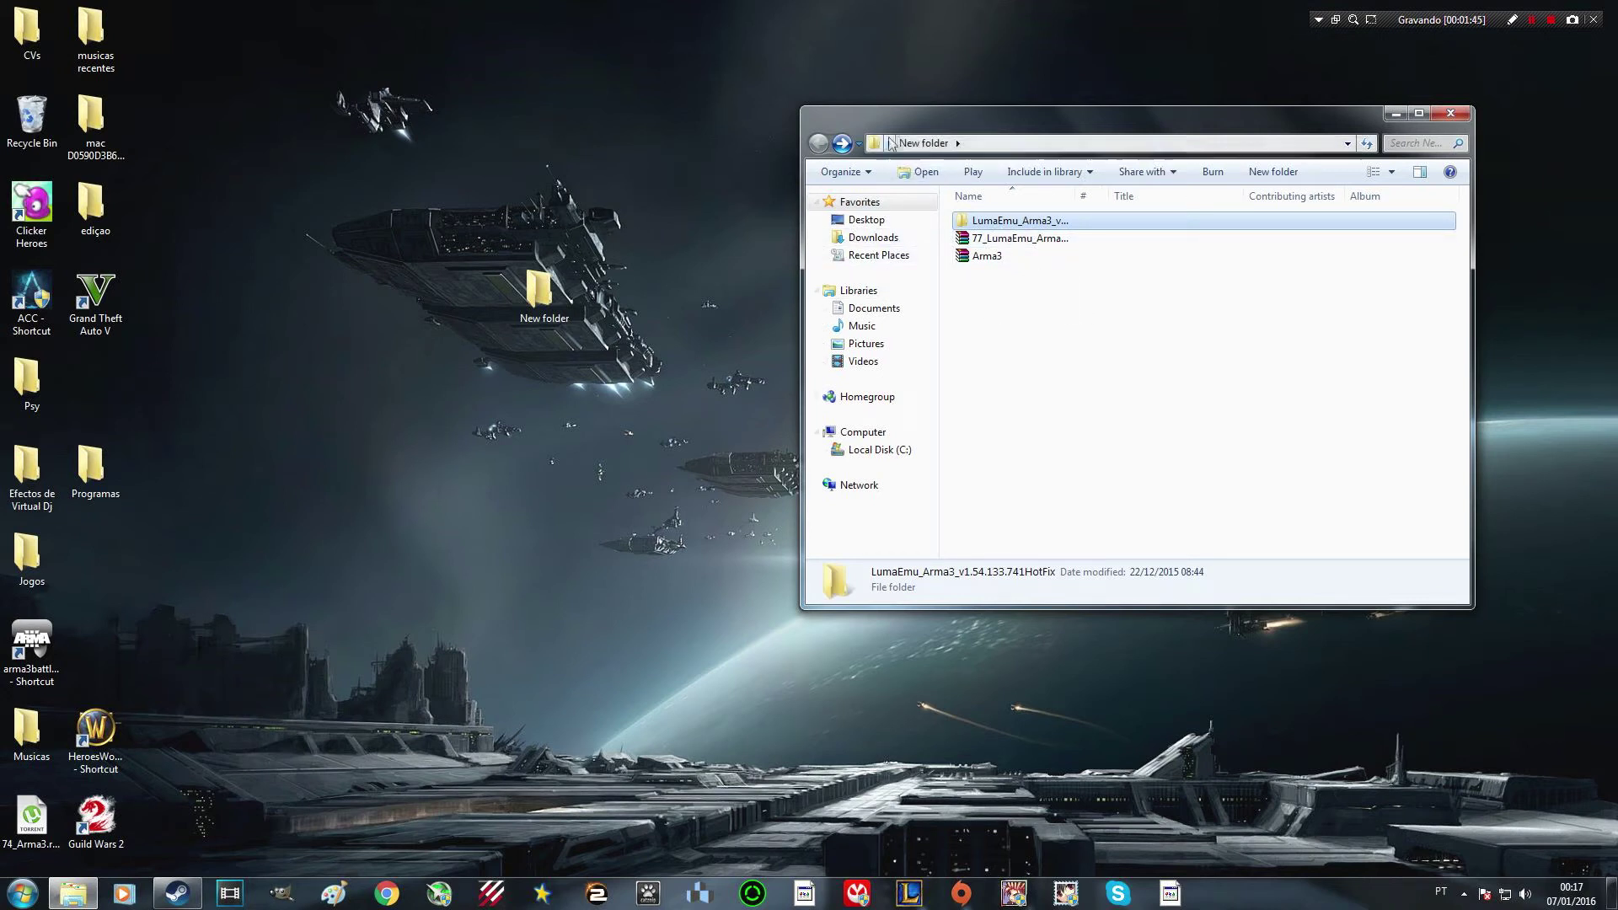
double_click(1013, 221)
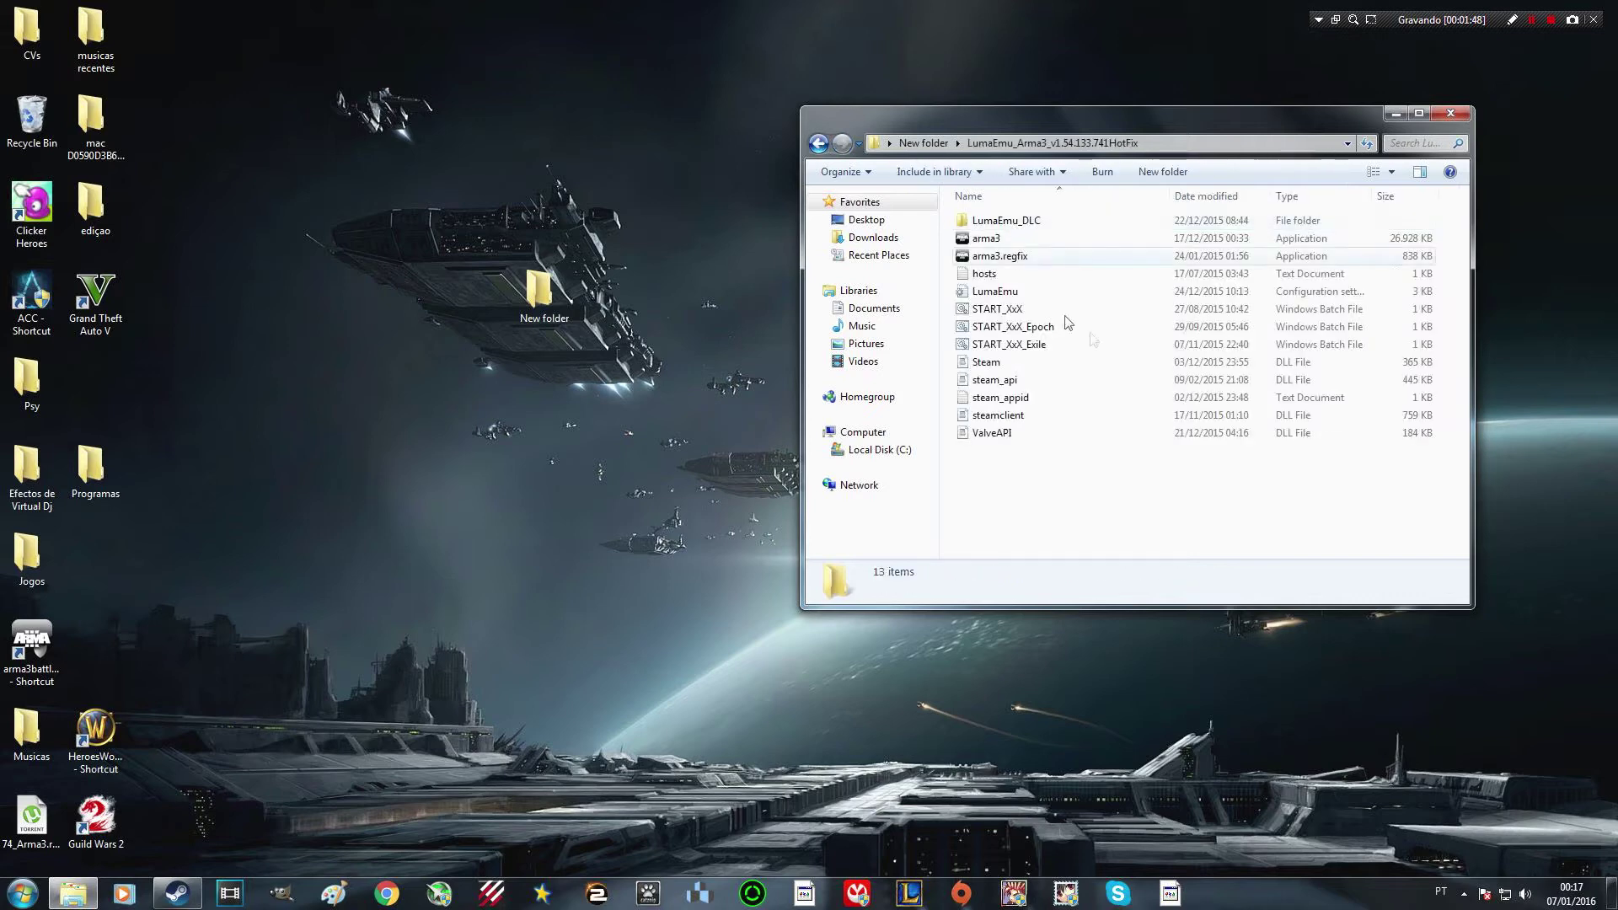
left_click_drag(1146, 472, 982, 222)
right_click(982, 222)
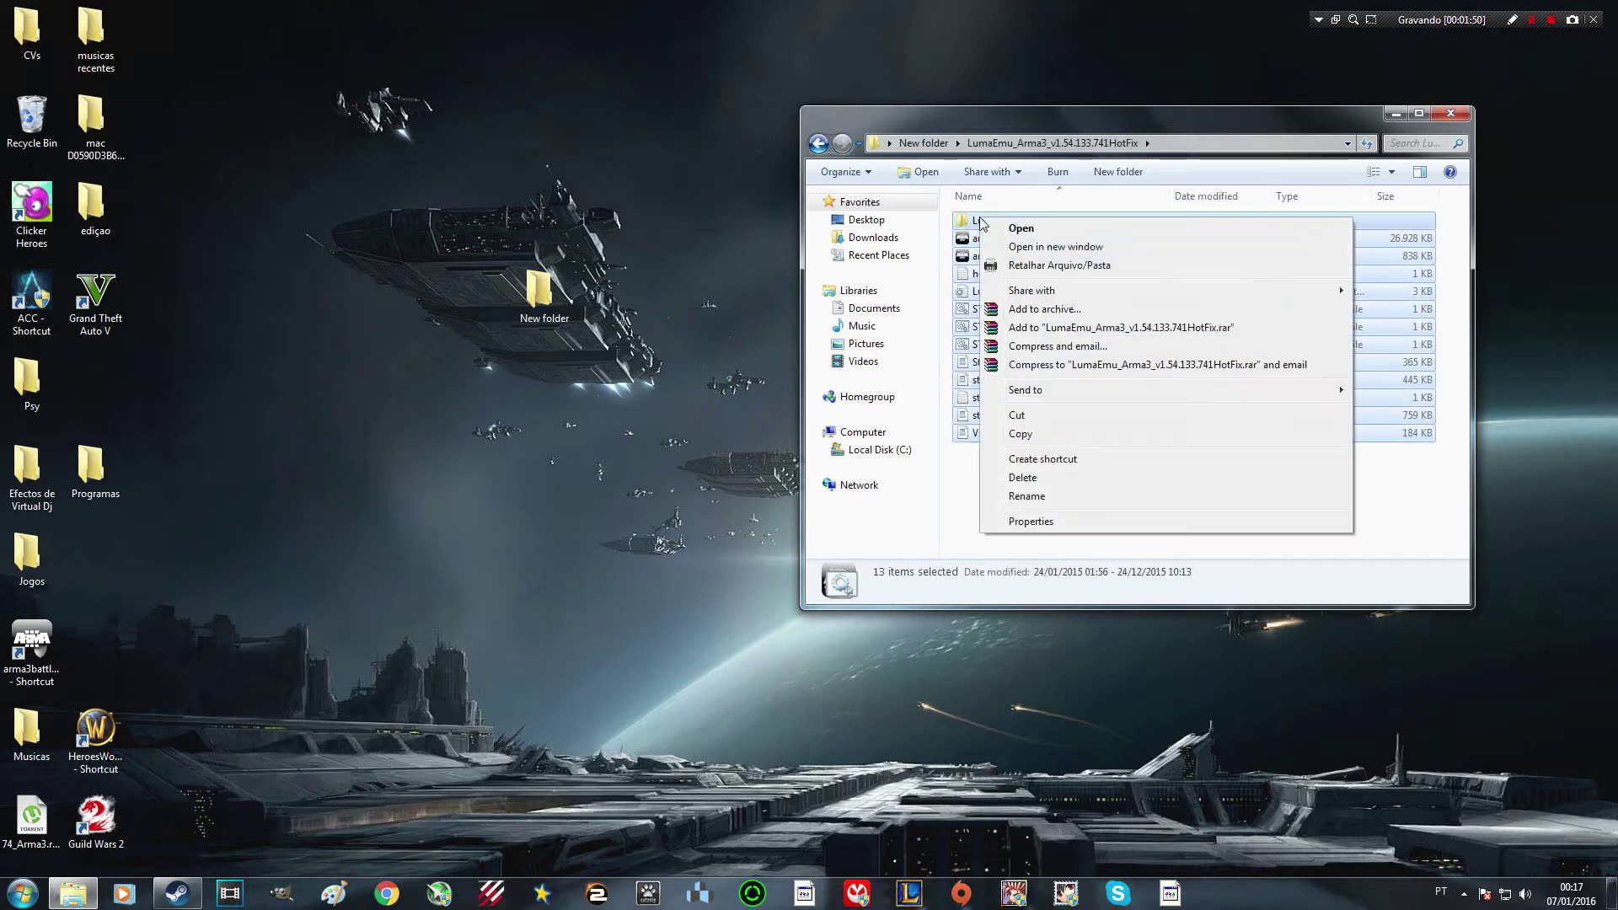
left_click(1020, 429)
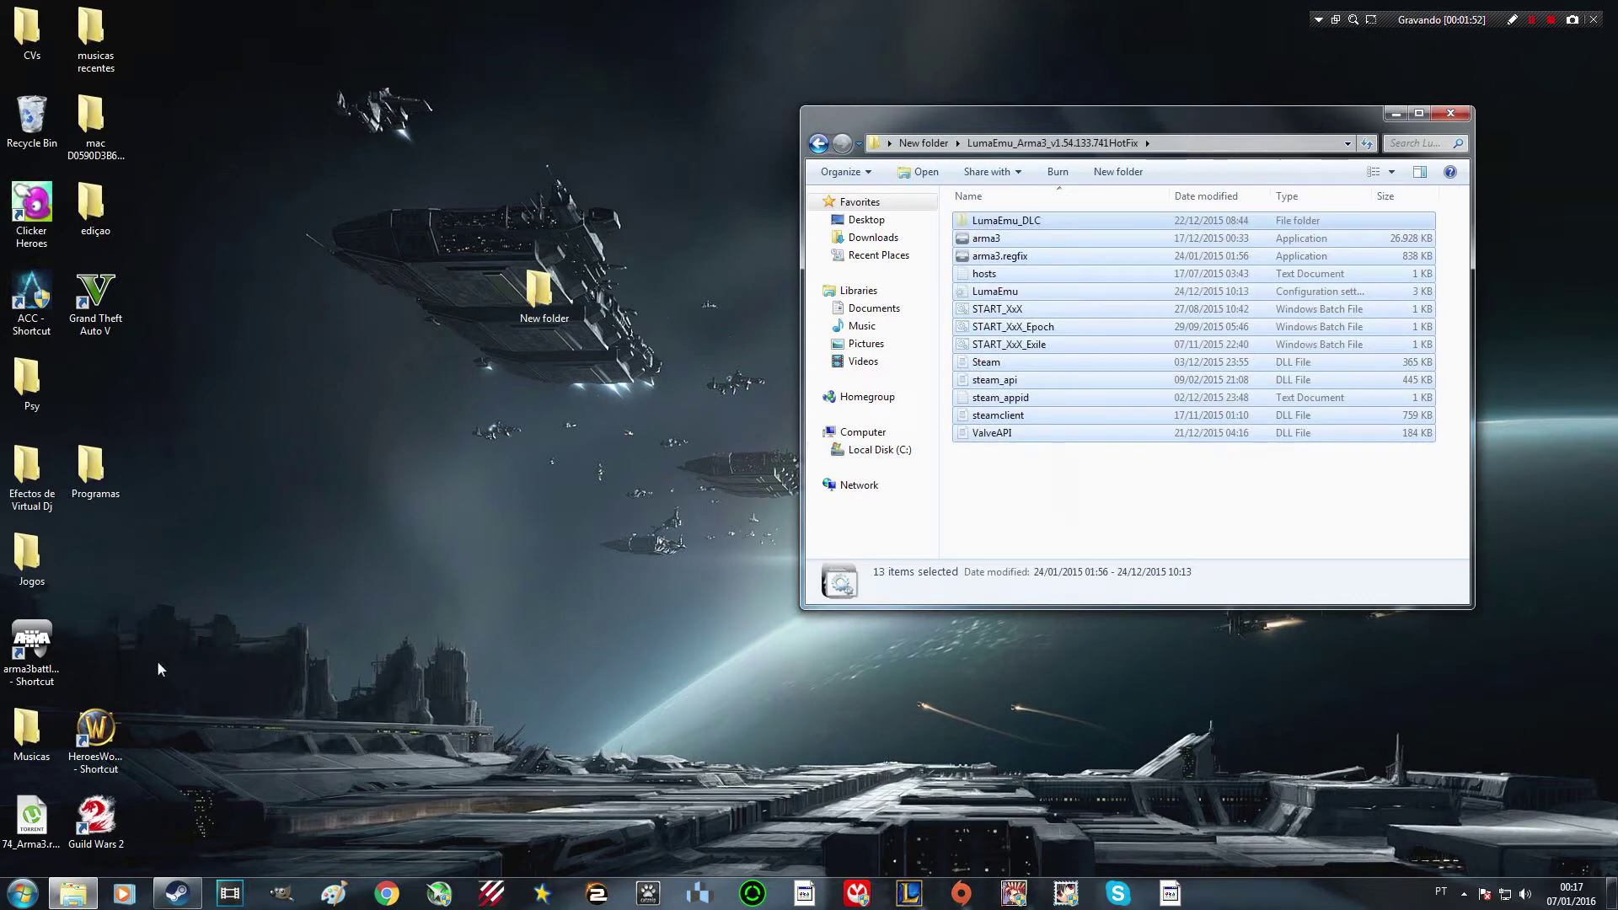
Open the file location of the desktop arma3battleye shortcut and place the Arma3 folder window beside the LumaEmu one
right_click(37, 647)
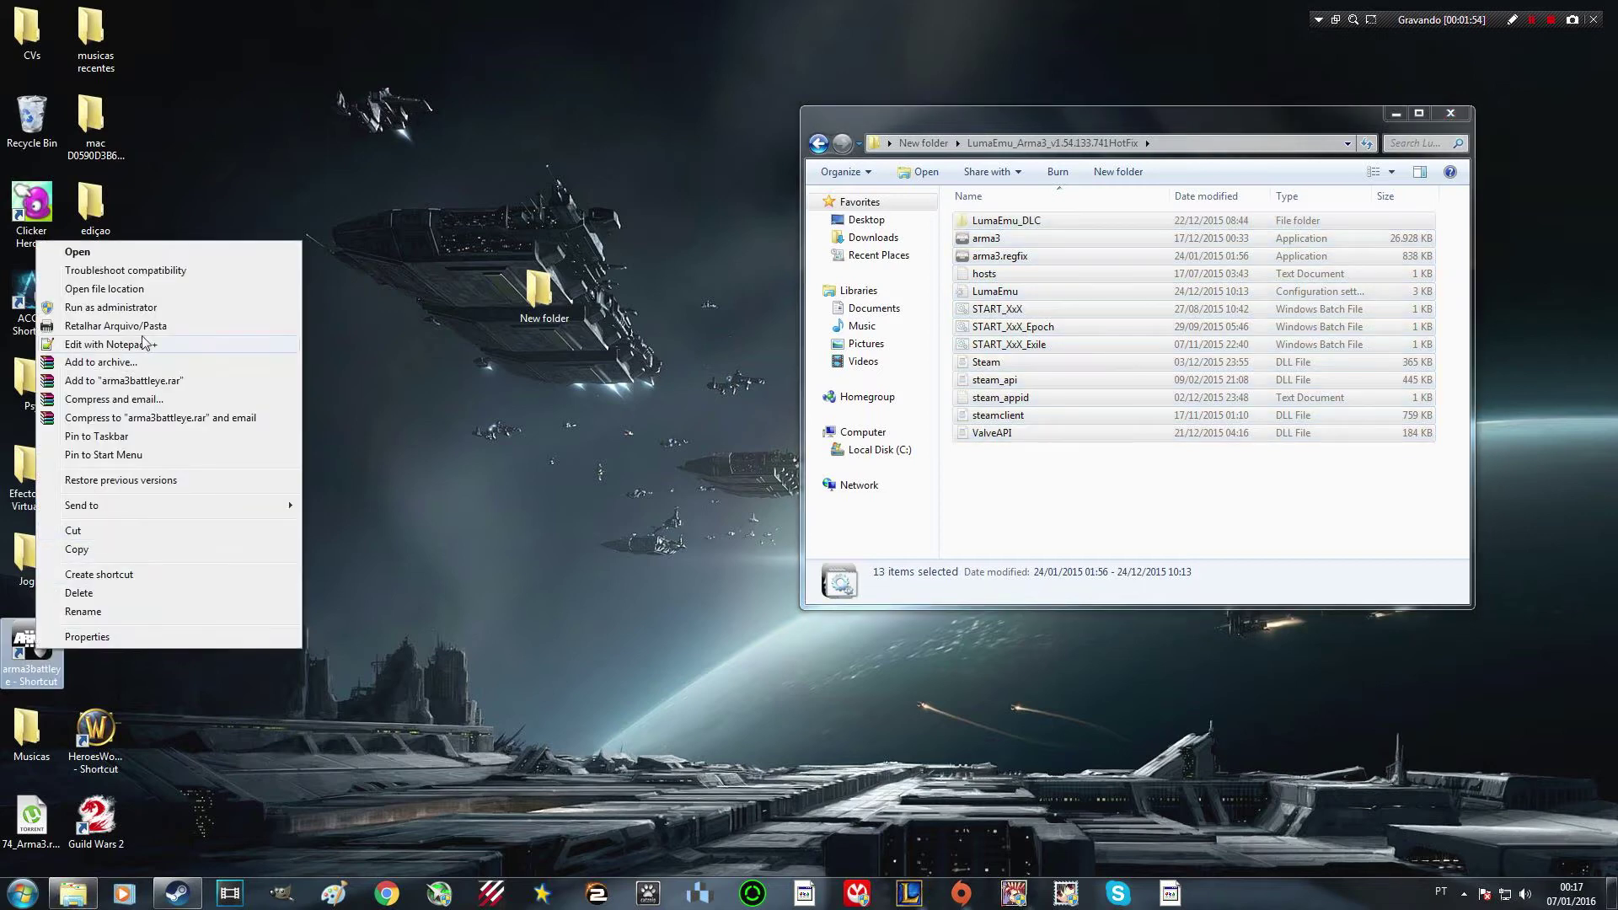
left_click(156, 289)
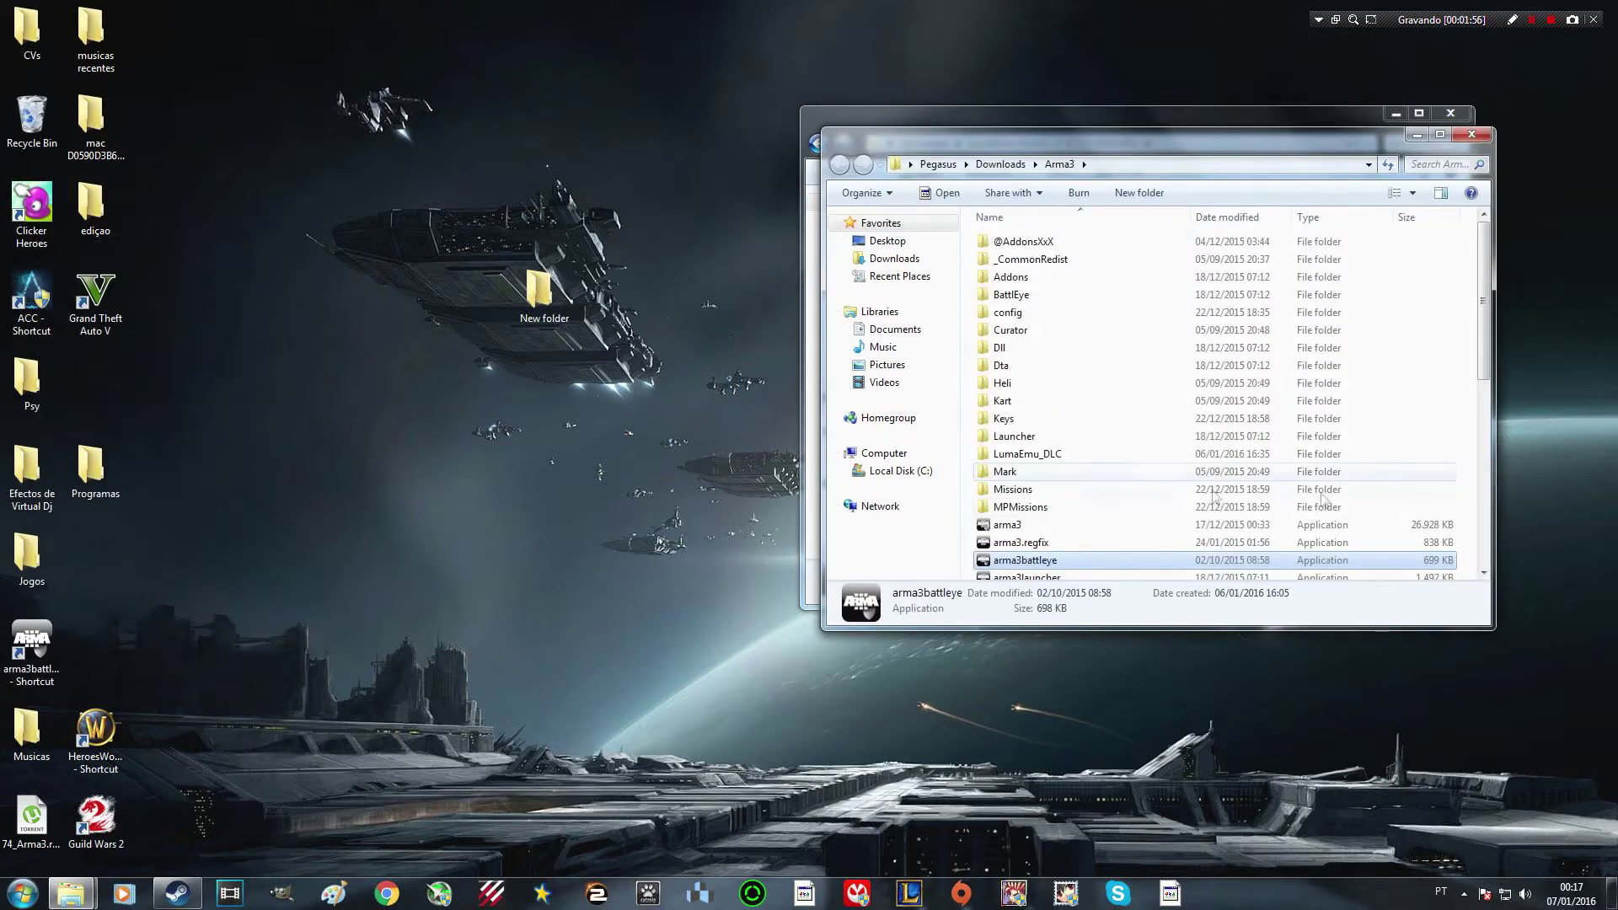
left_click(1468, 488)
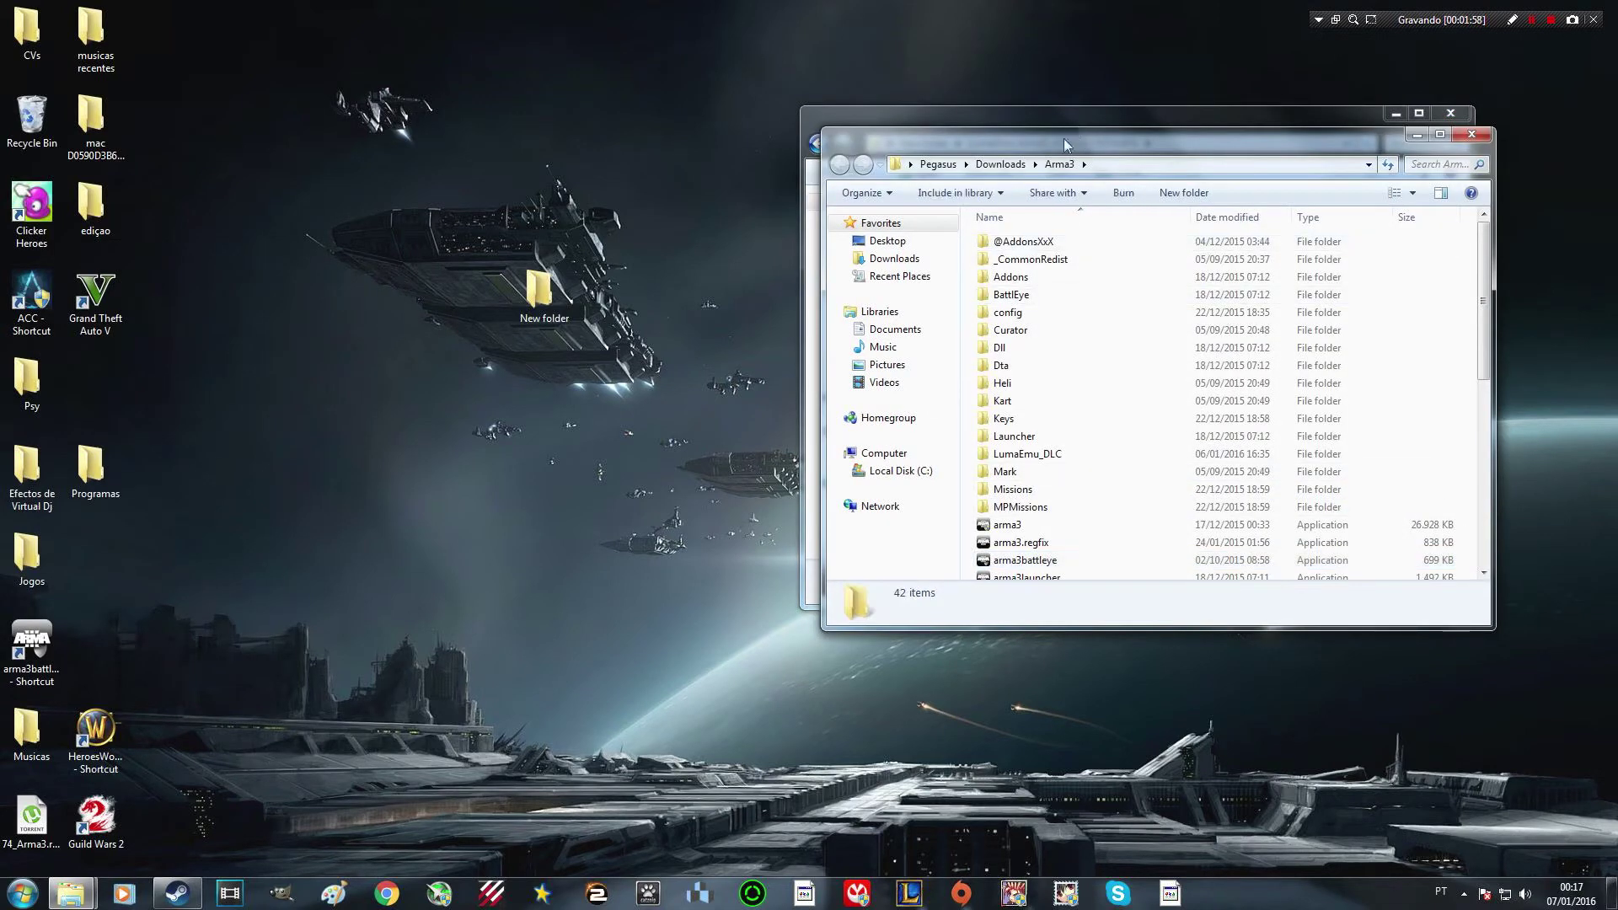
left_click_drag(1064, 138, 533, 168)
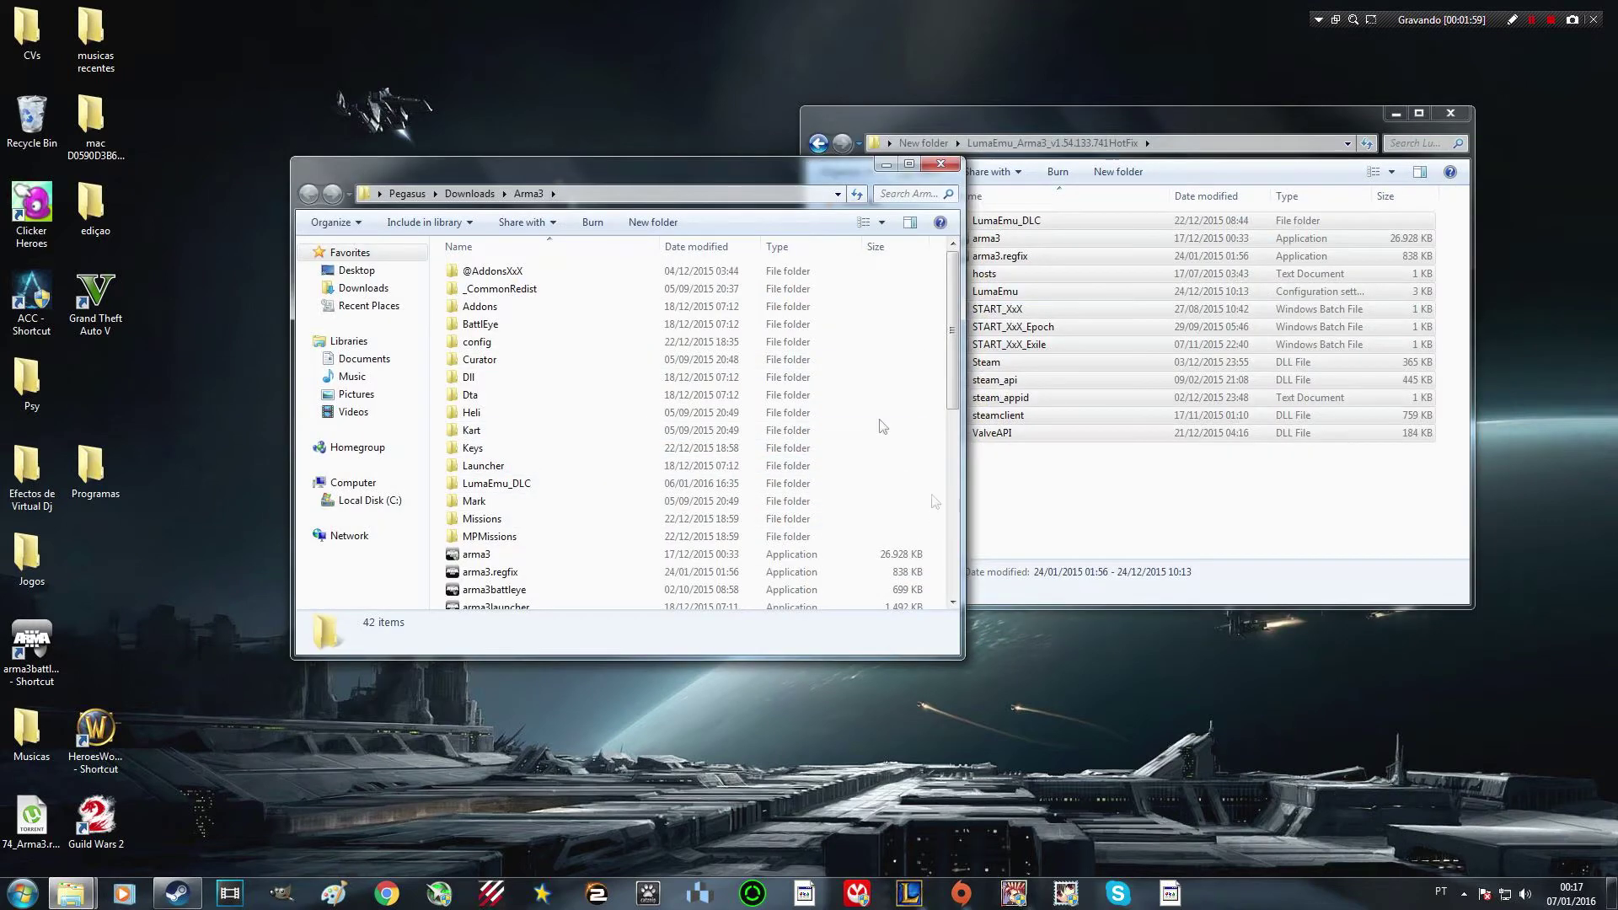
left_click_drag(952, 361, 964, 404)
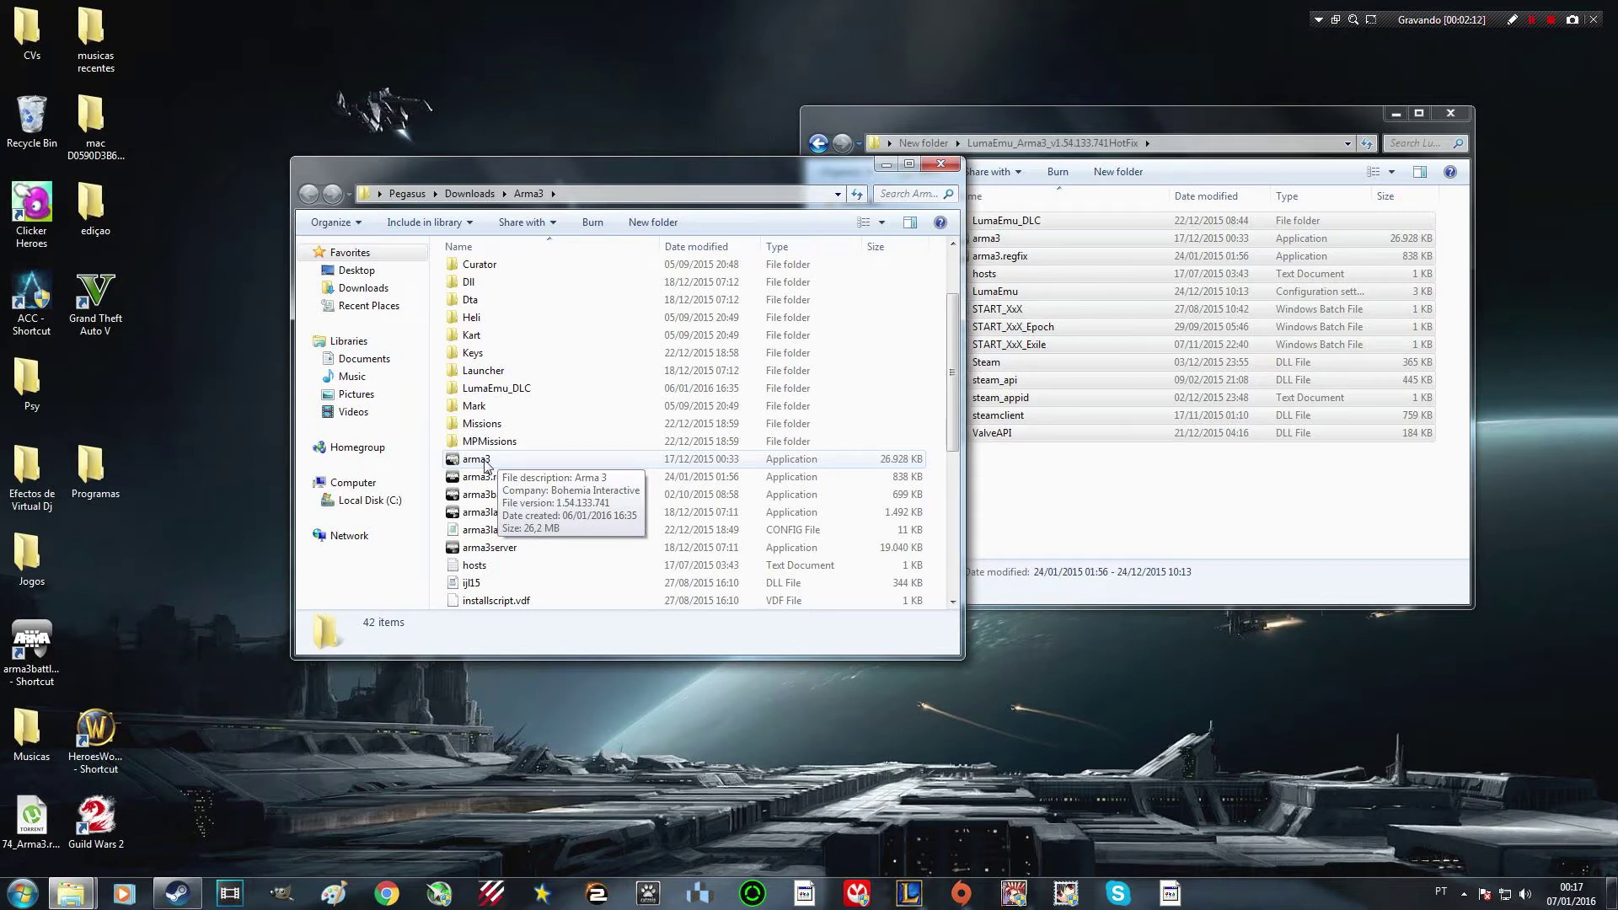
Paste the cut LumaEmu items into the Arma3 folder, merging the LumaEmu_DLC folder and replacing all conflicting files
right_click(939, 459)
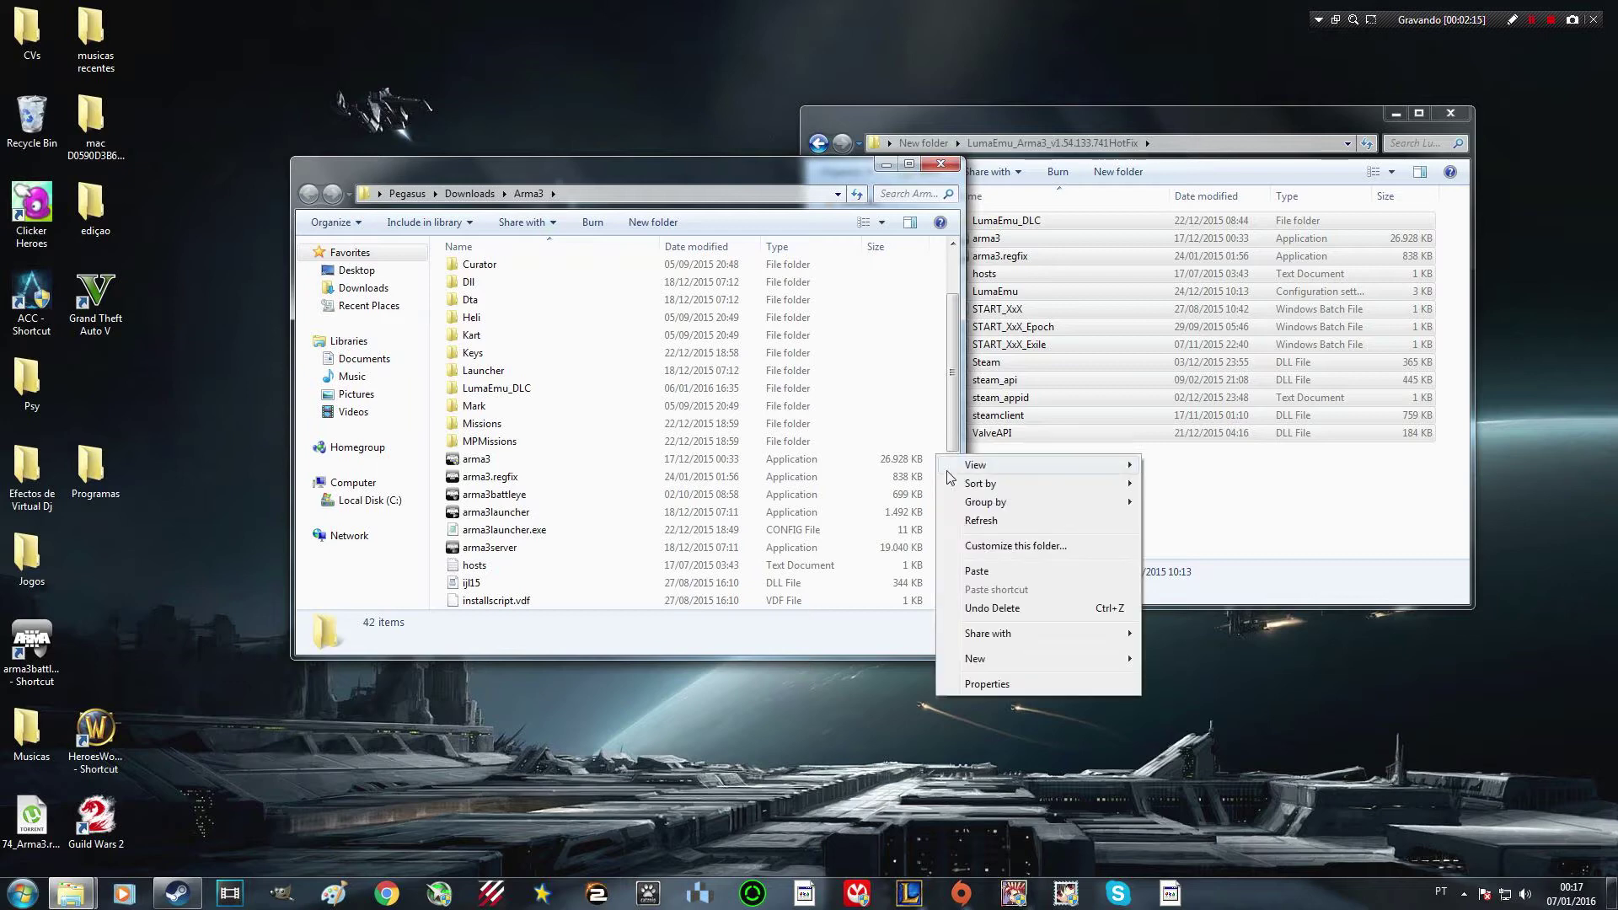
left_click(997, 571)
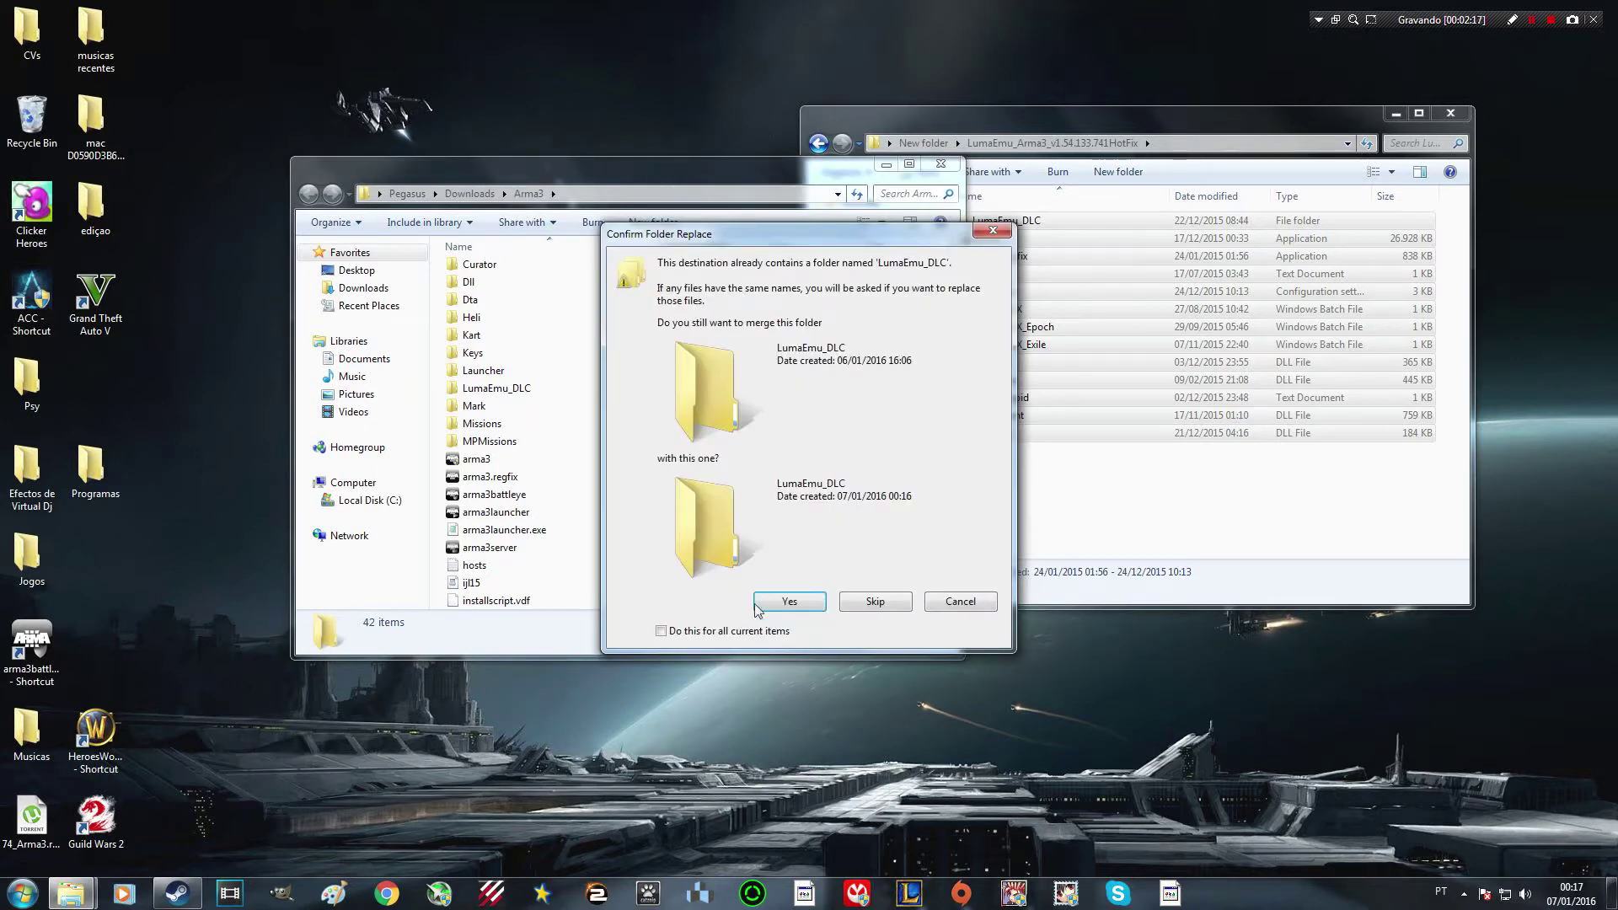
left_click(752, 632)
left_click(788, 602)
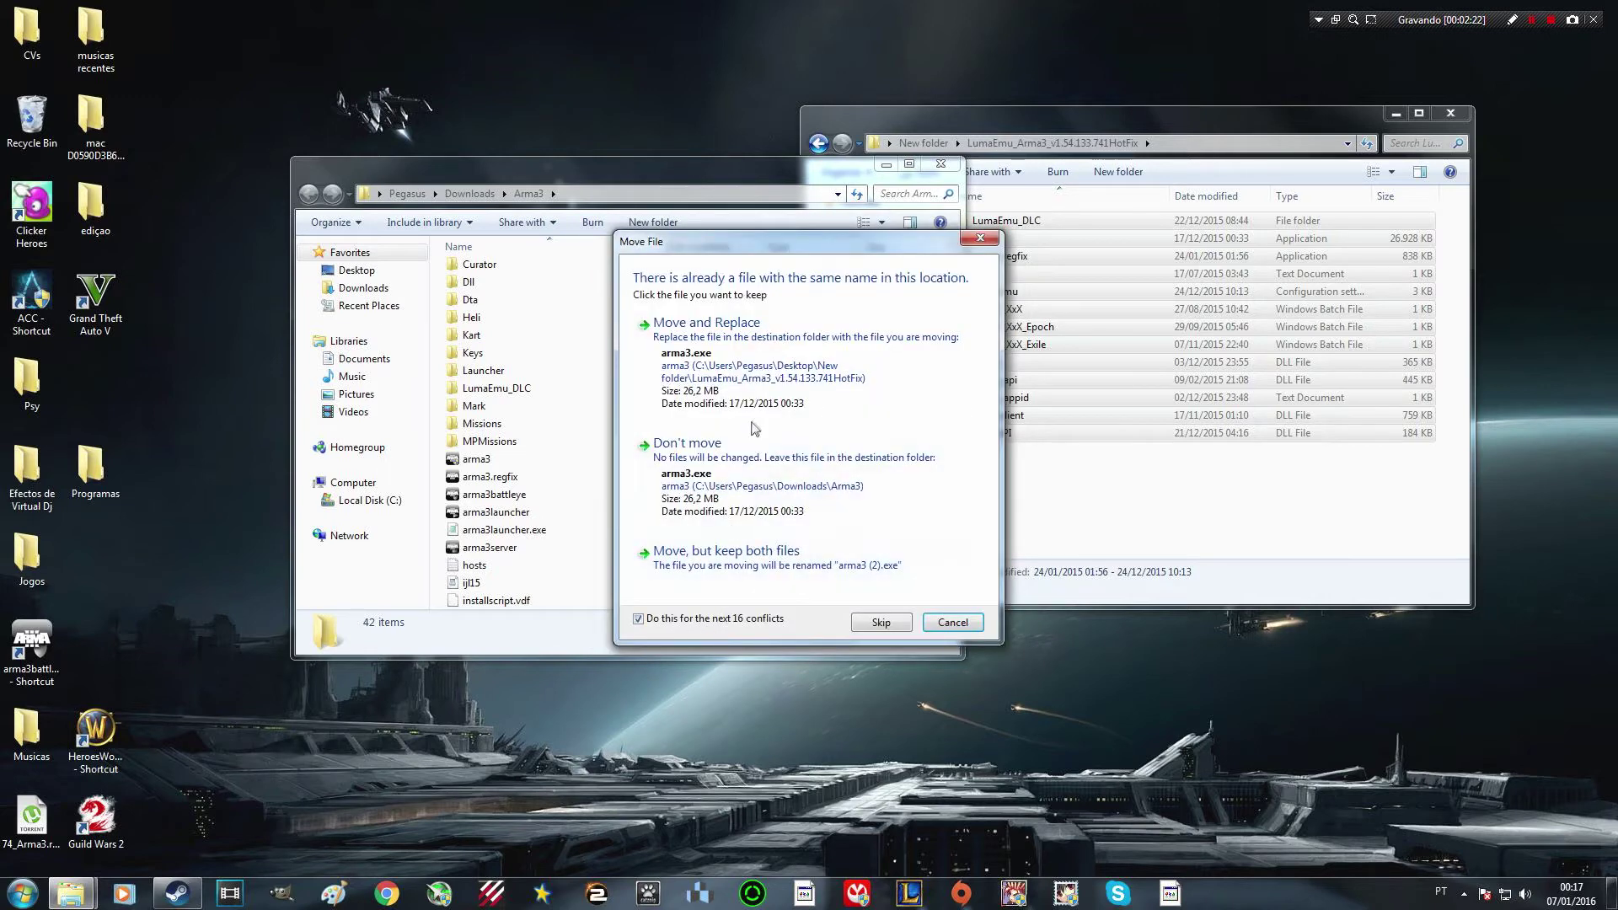
left_click(799, 367)
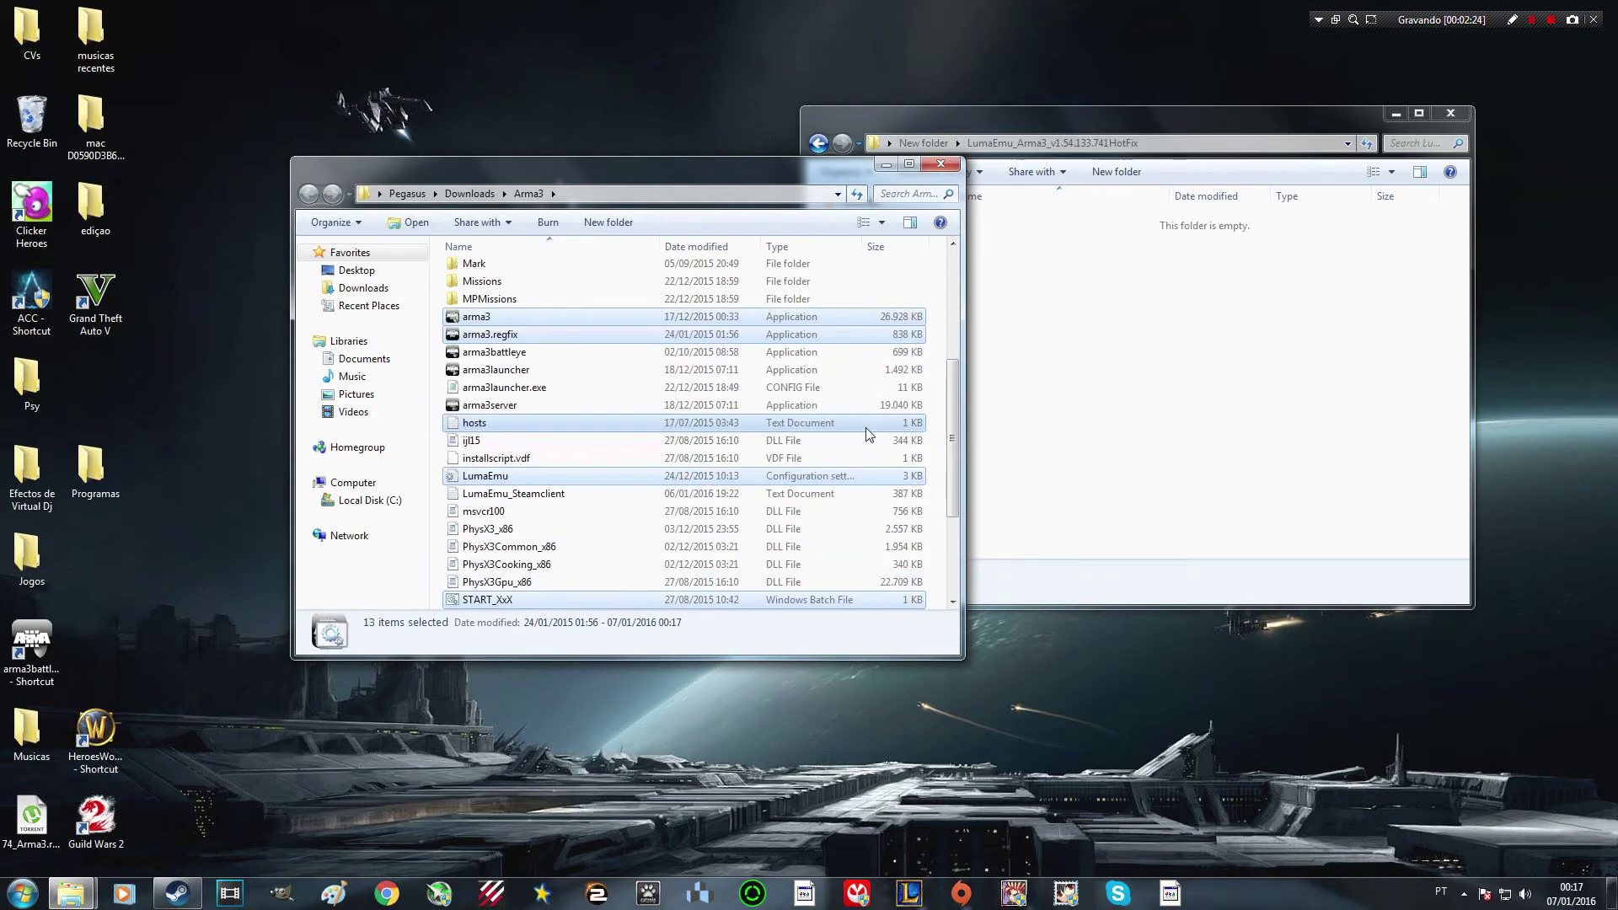
scroll(867, 434, "down", 3)
left_click(944, 432)
scroll(935, 426, "up", 4)
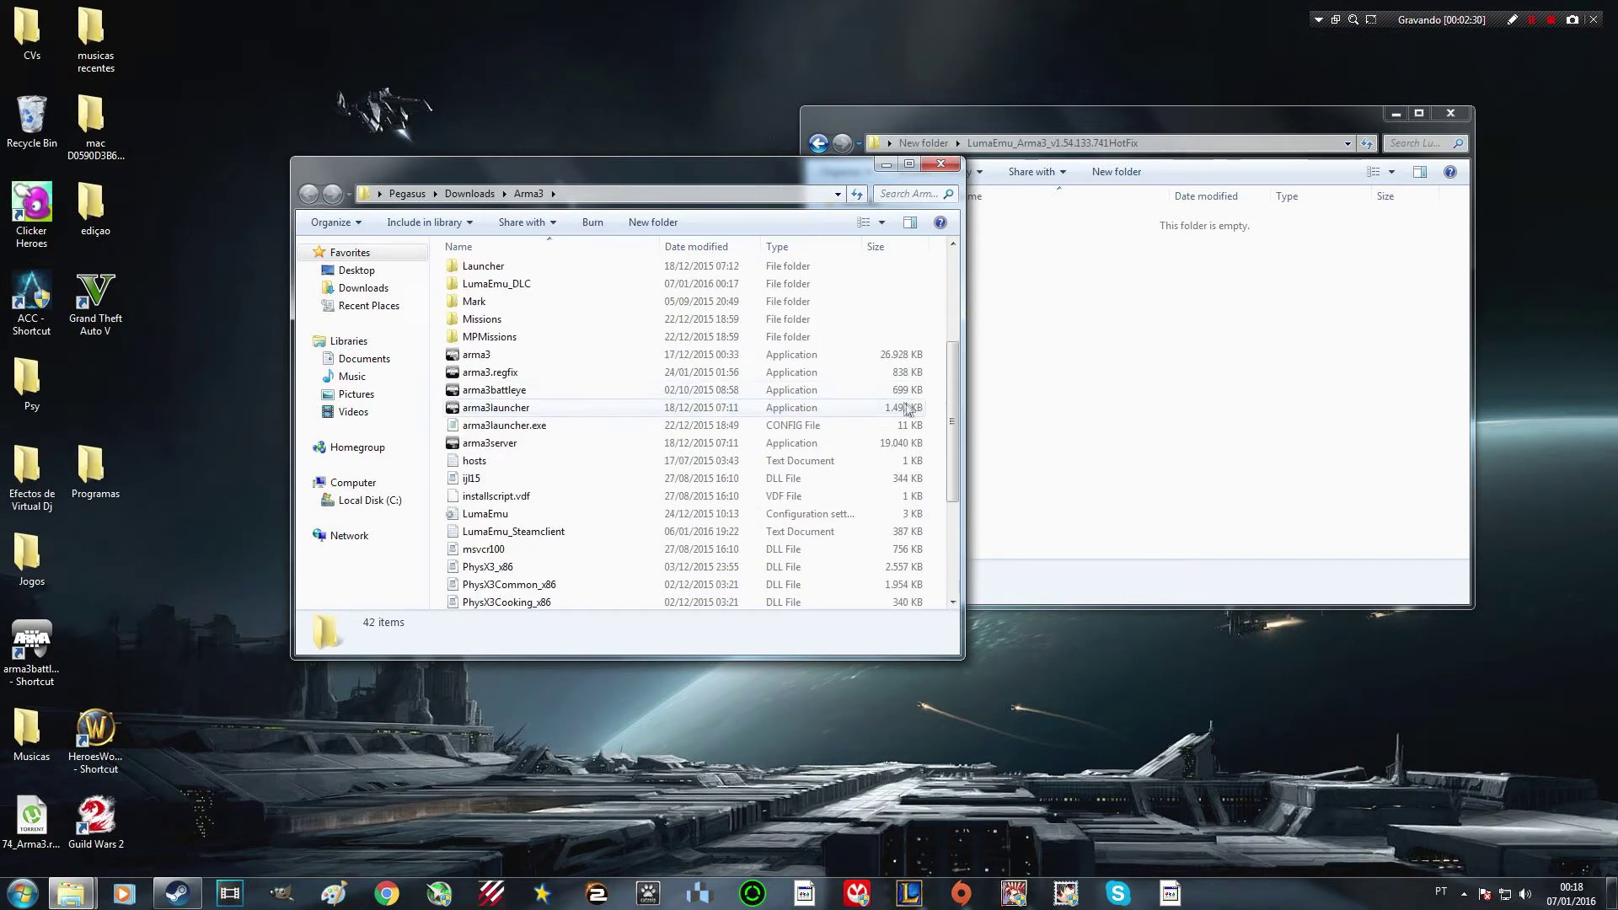
scroll(881, 411, "up", 1)
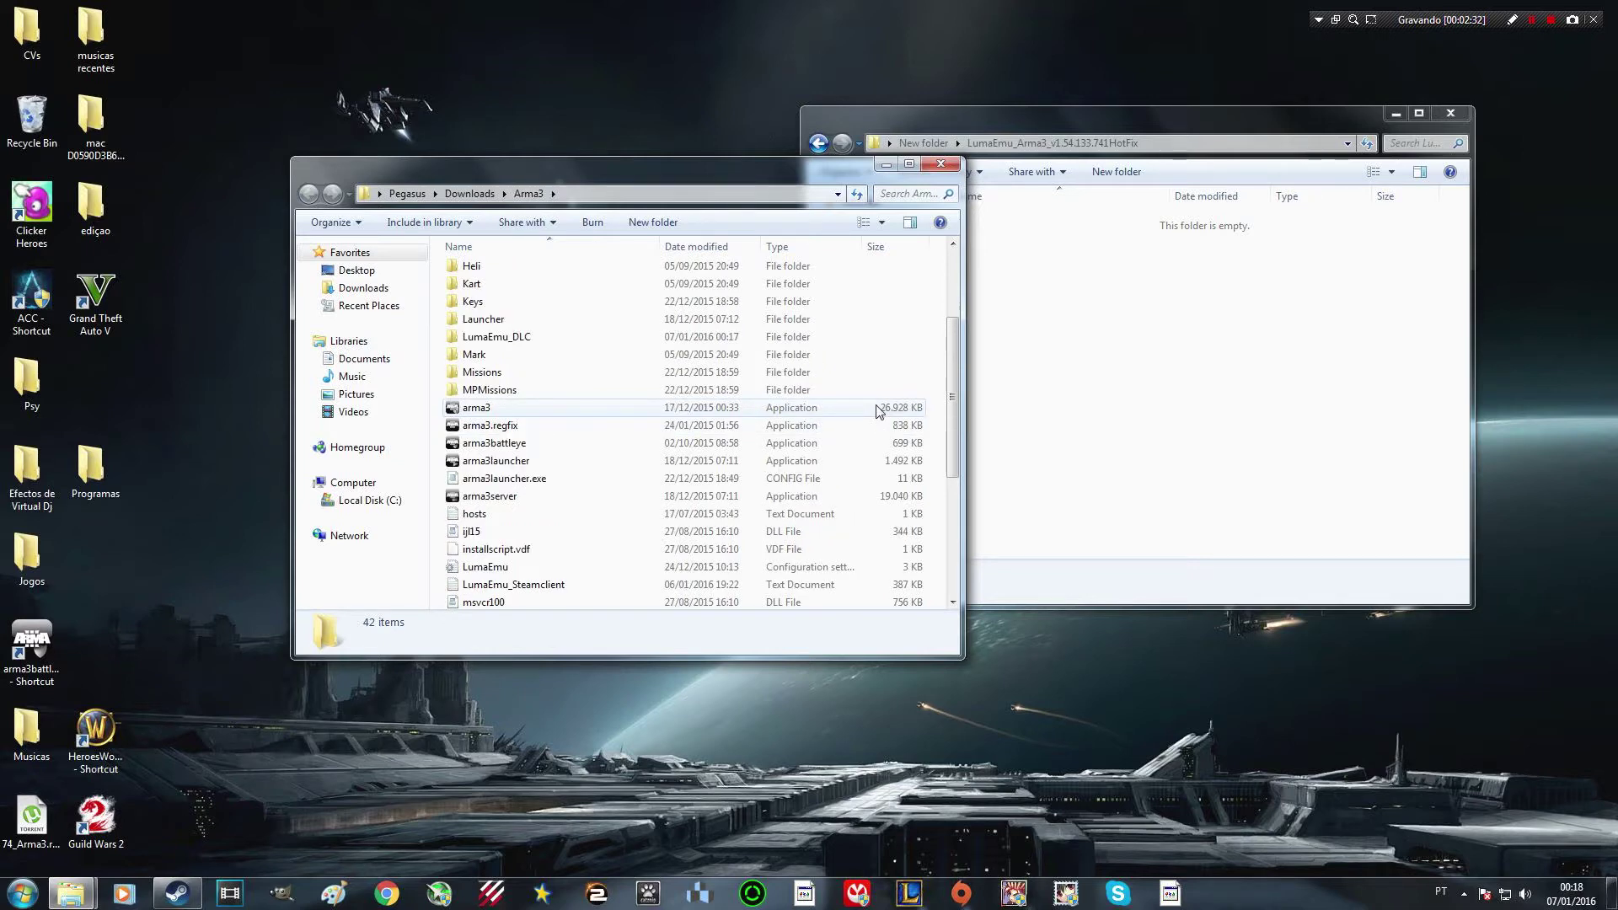
scroll(876, 411, "down", 2)
Launch Tunngle and bring the Arma3 folder window back to the front
left_click(495, 895)
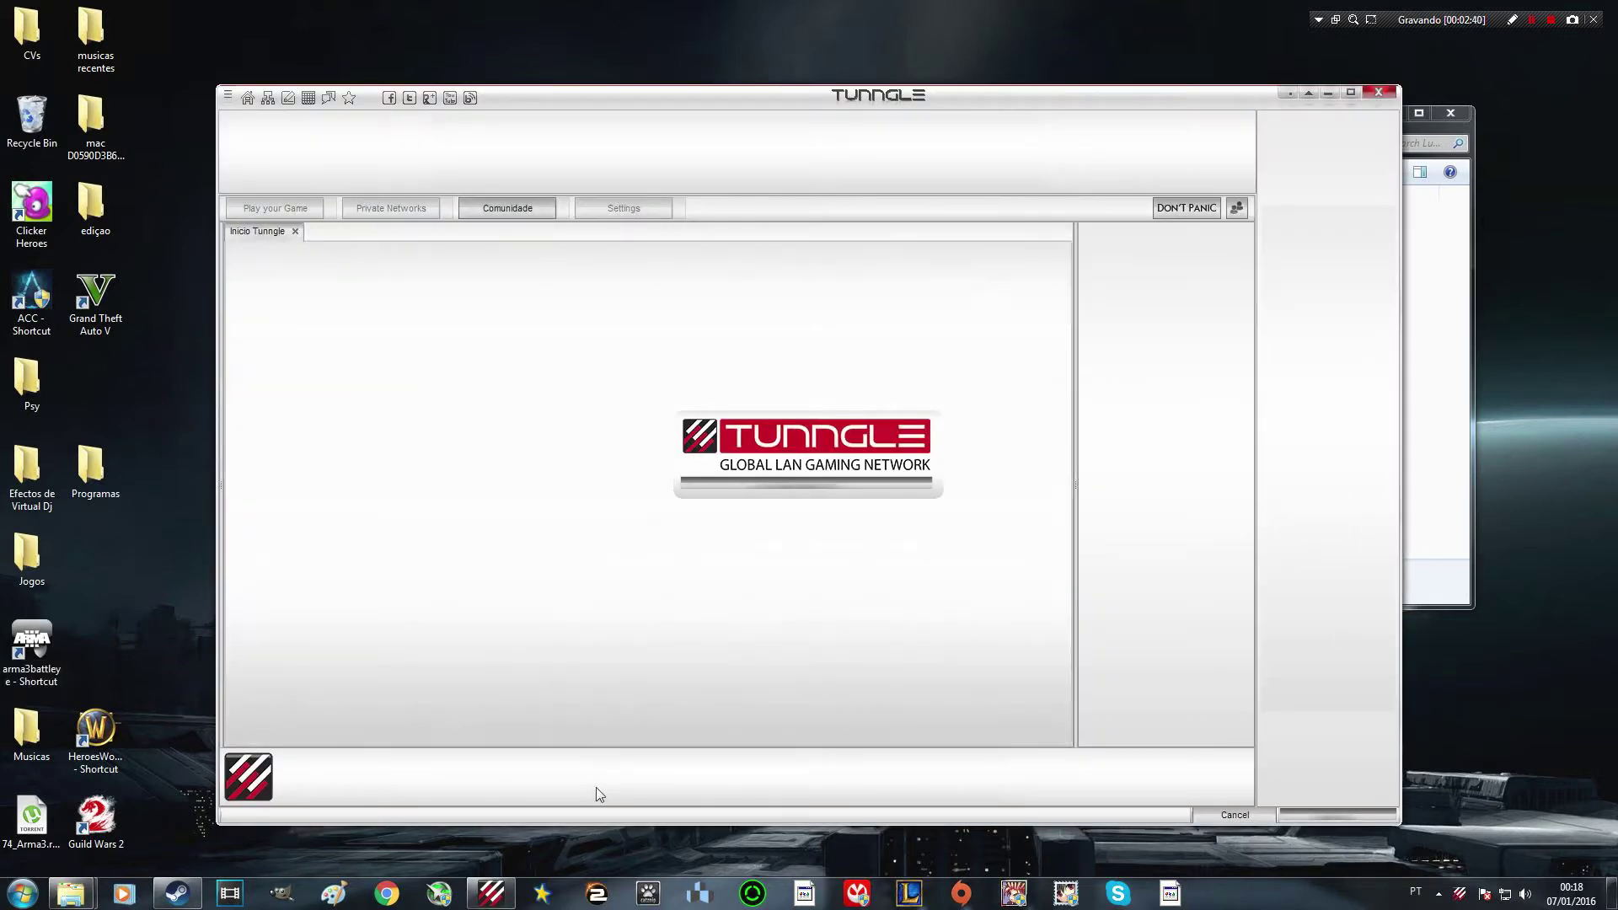
mouse_move(72, 892)
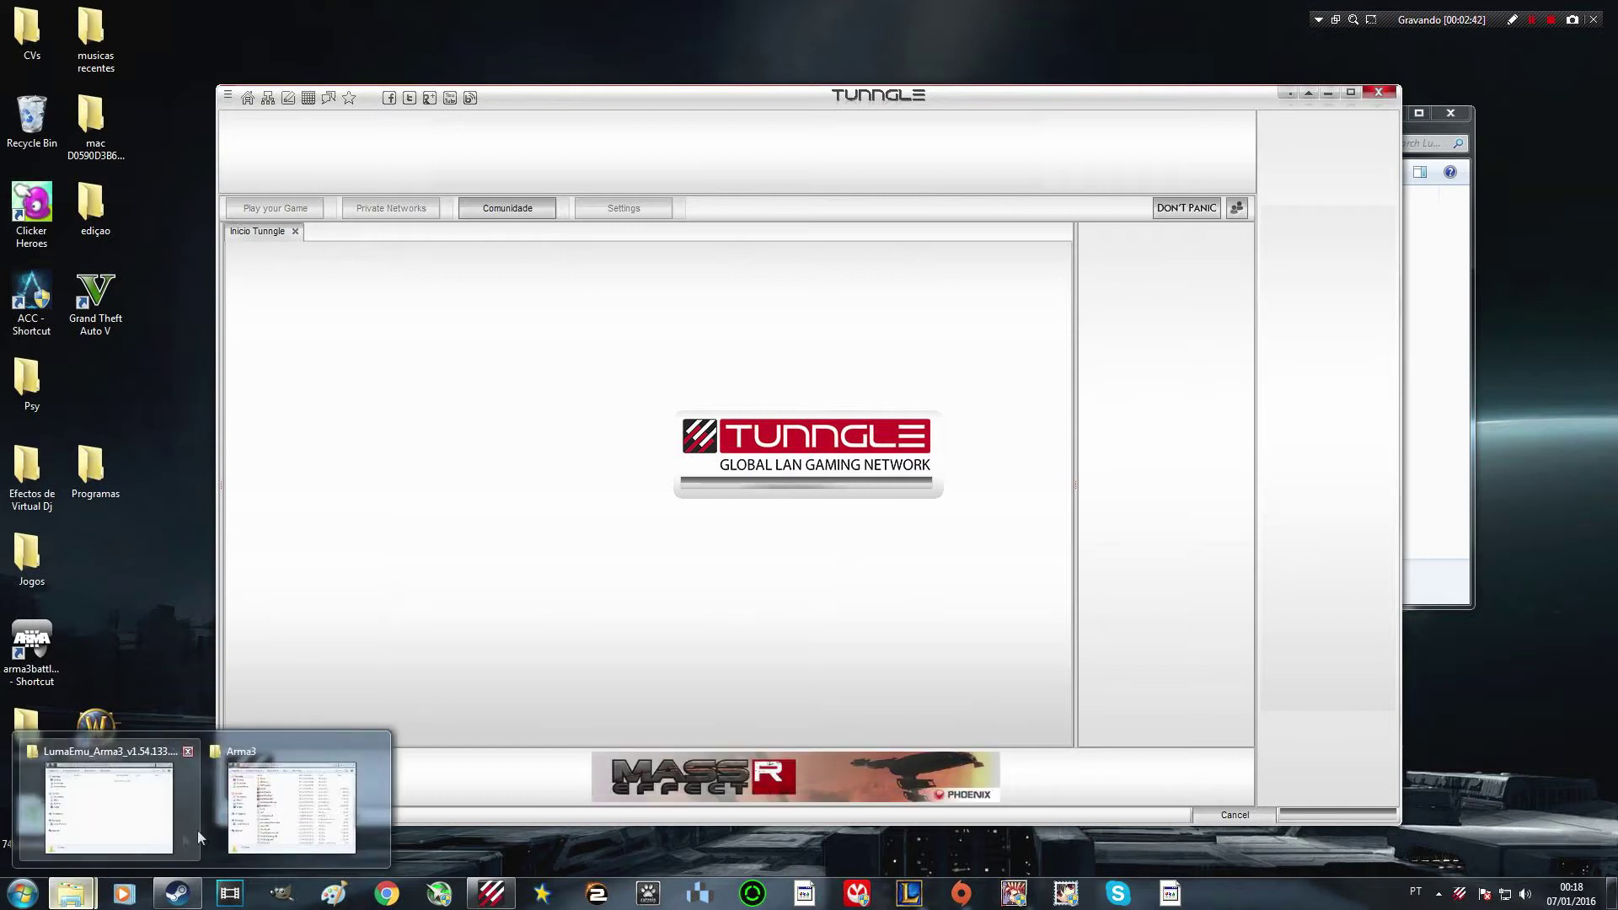
left_click(292, 807)
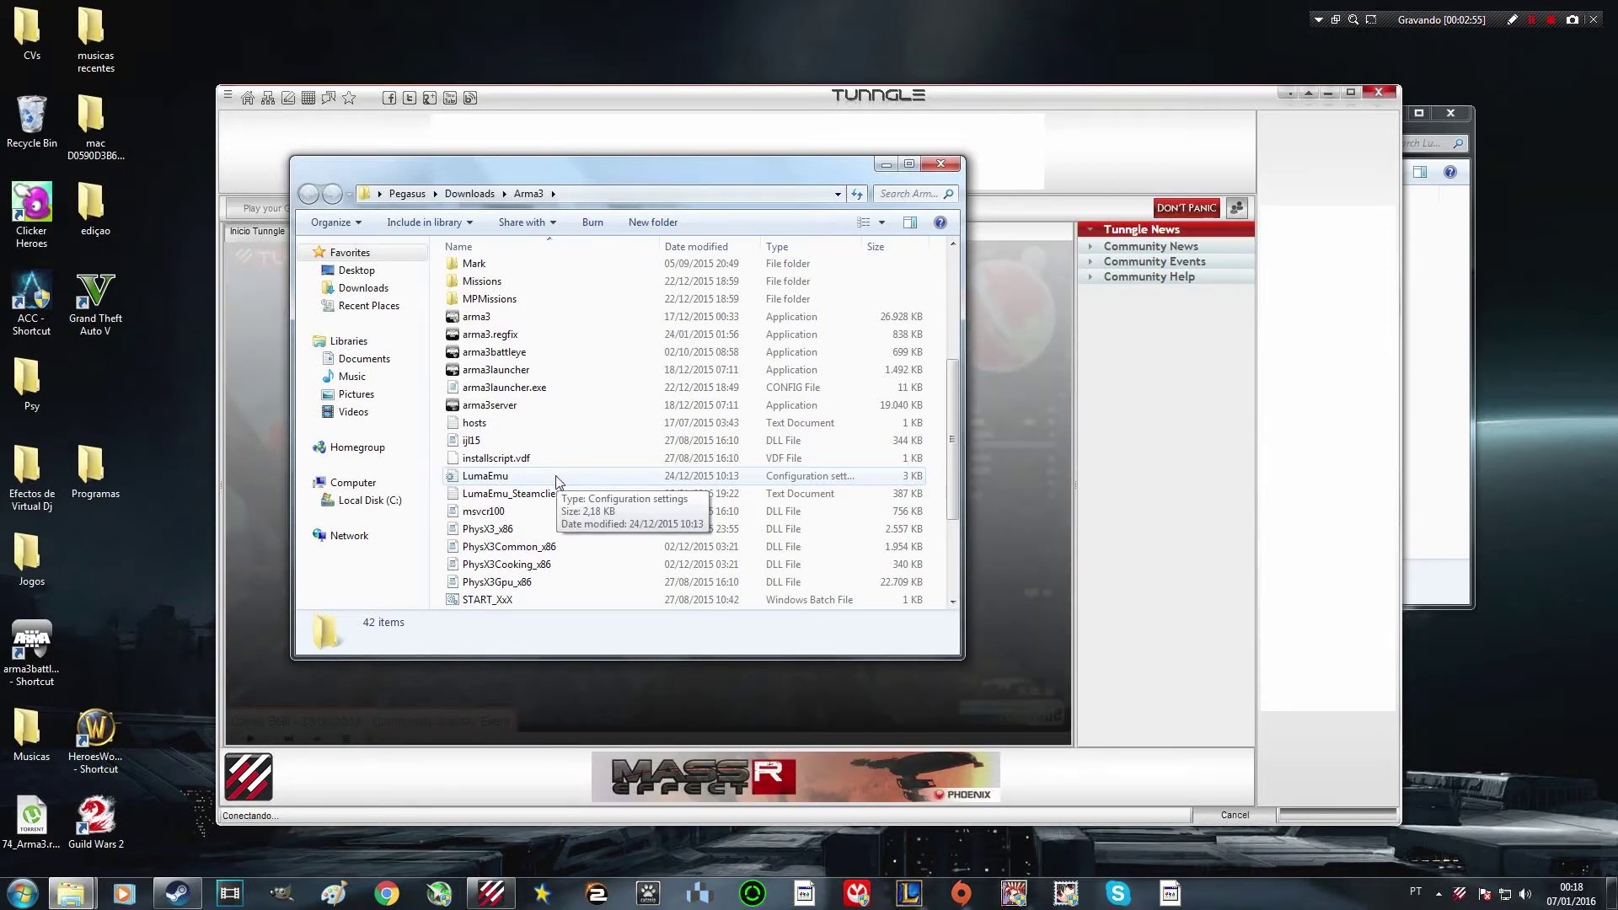
View the LumaEmu configuration file from the Arma3 folder in Notepad and close it
double_click(556, 478)
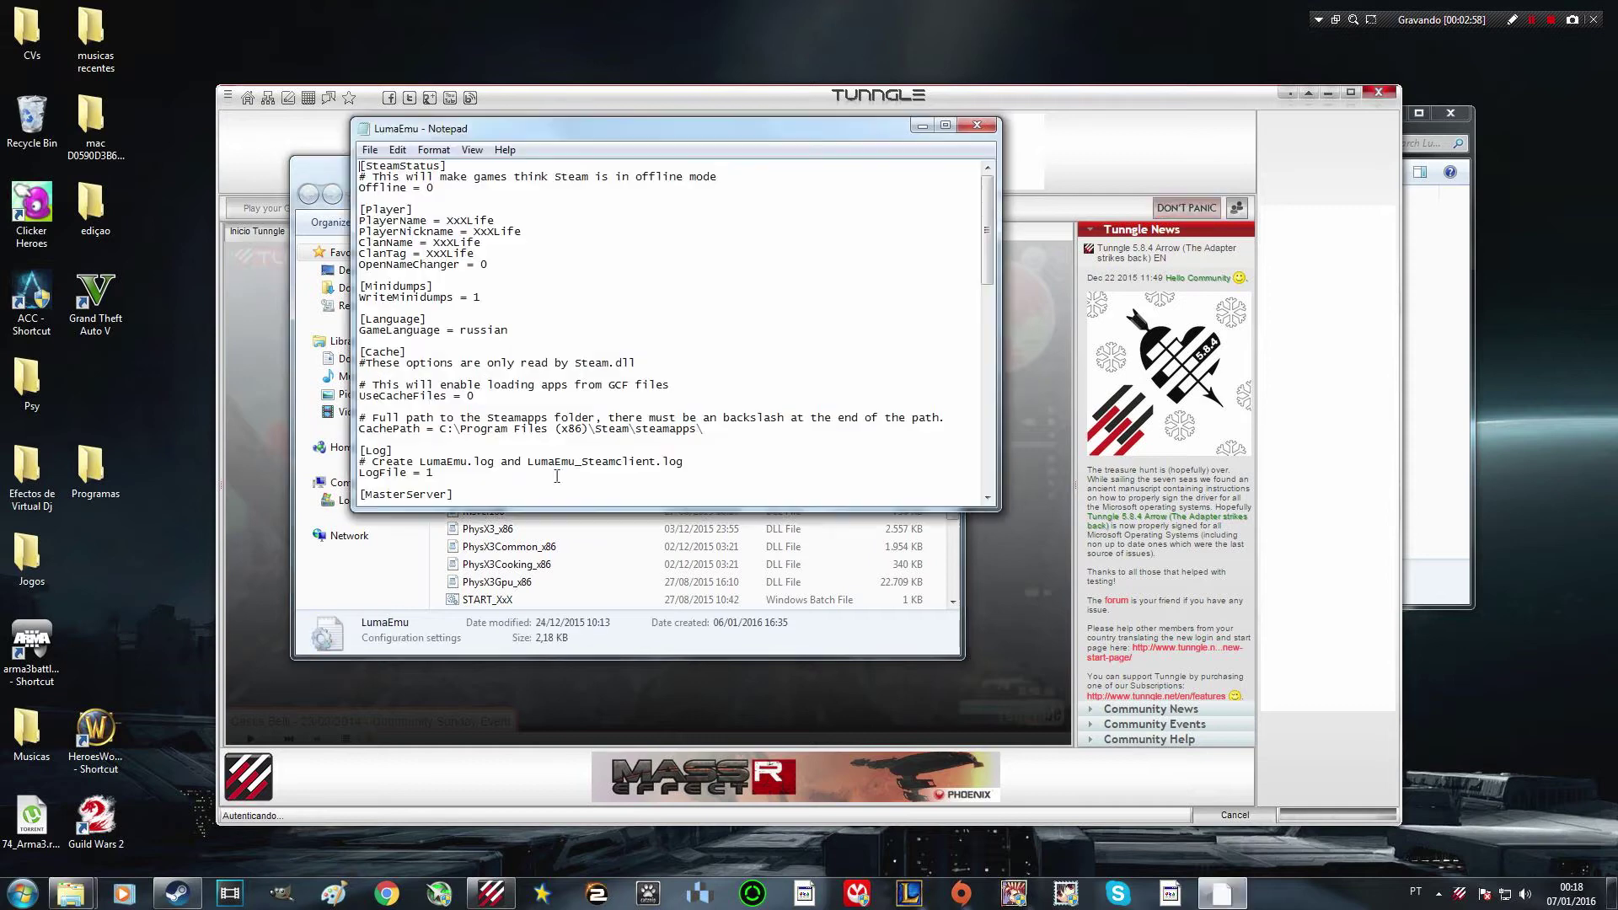
left_click_drag(997, 120, 995, 150)
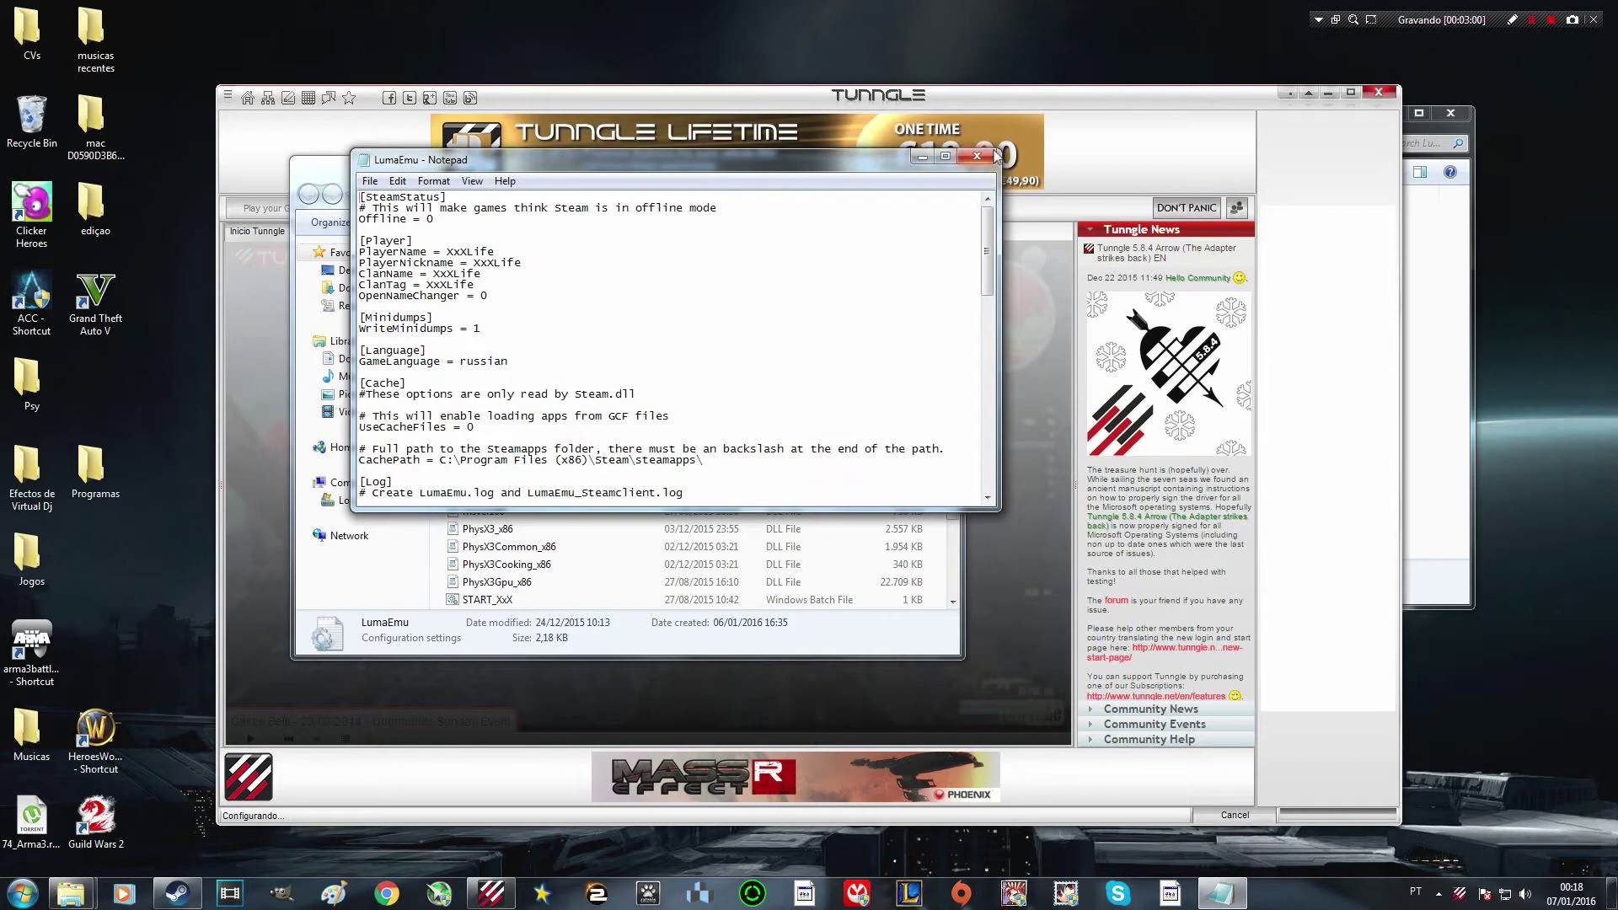
left_click(977, 155)
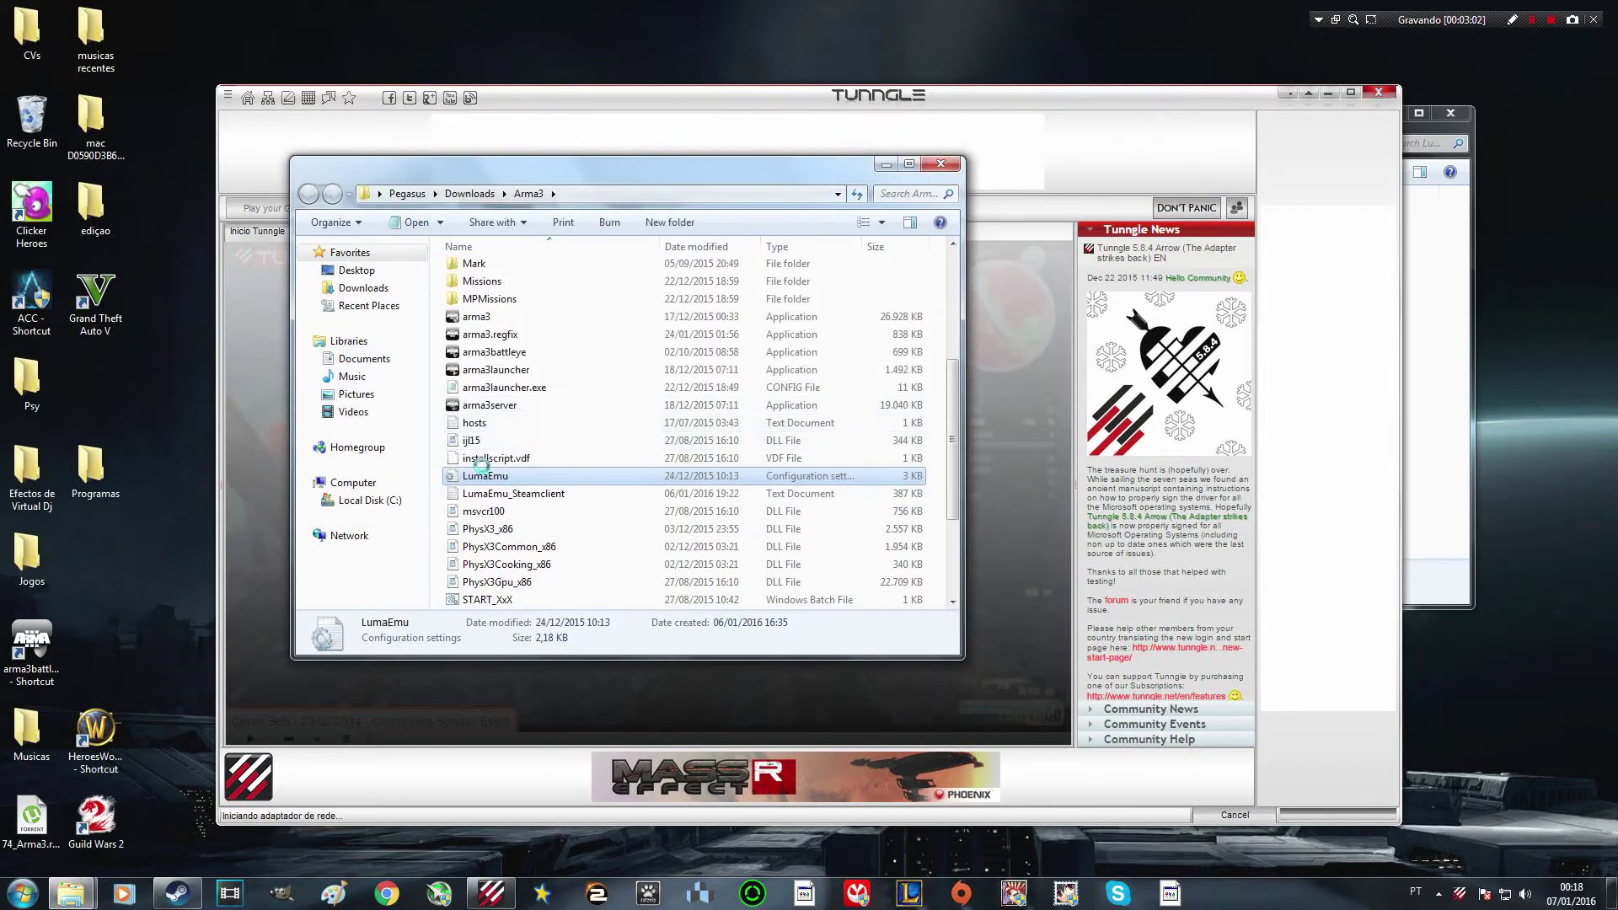
Edit the LumaEmu configuration file from the Arma3 folder, setting GameLanguage to portuguese
right_click(506, 478)
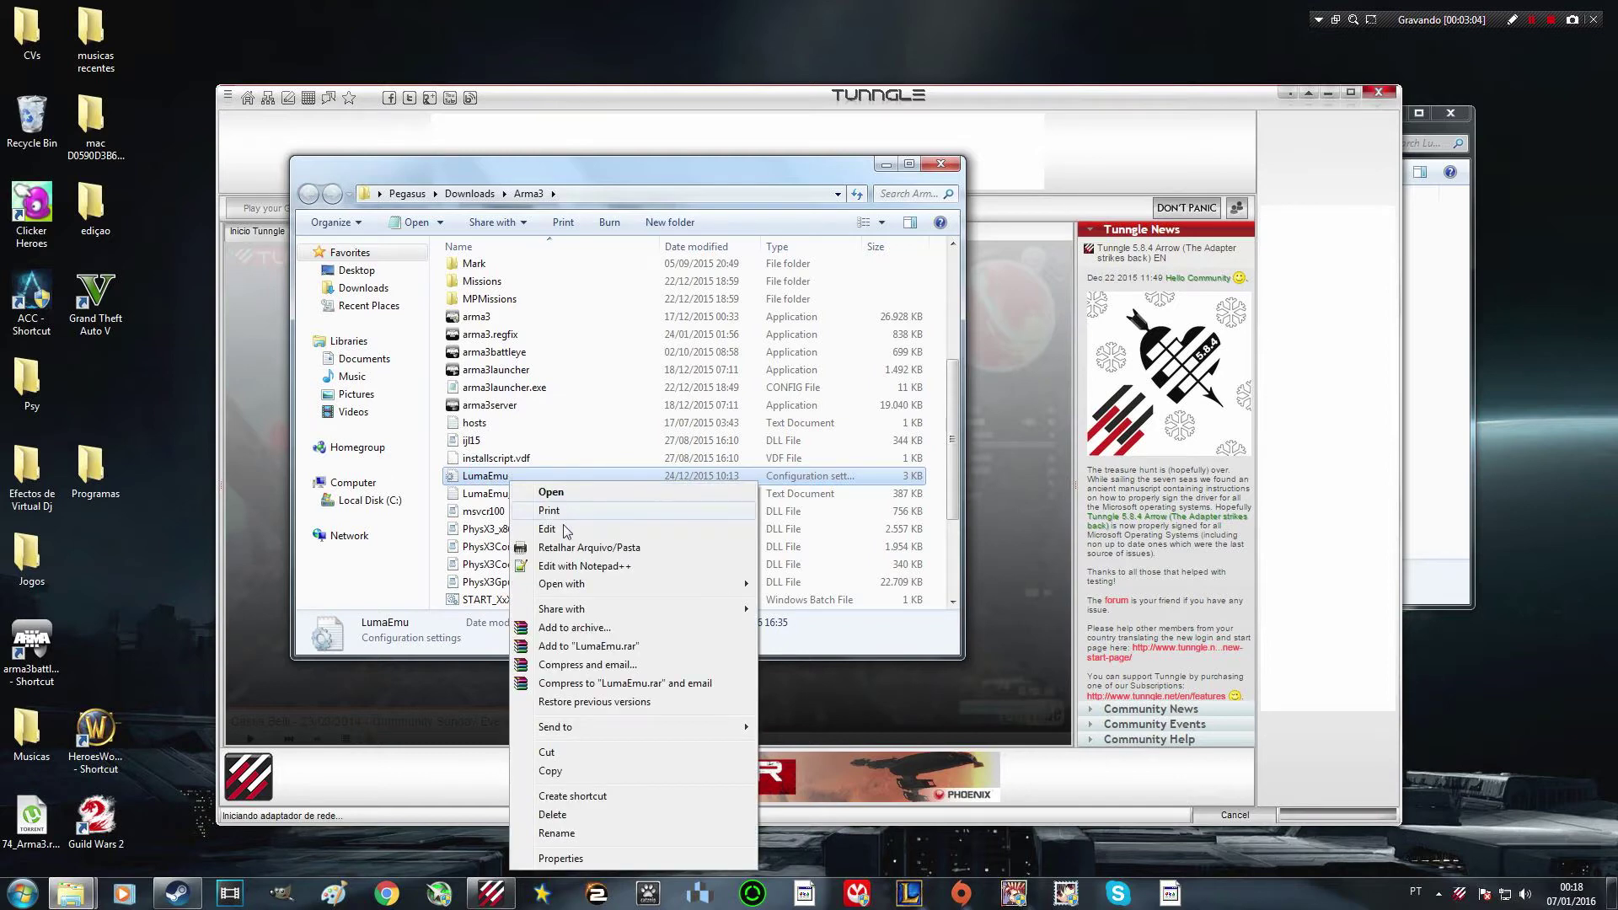
left_click(574, 529)
left_click(567, 341)
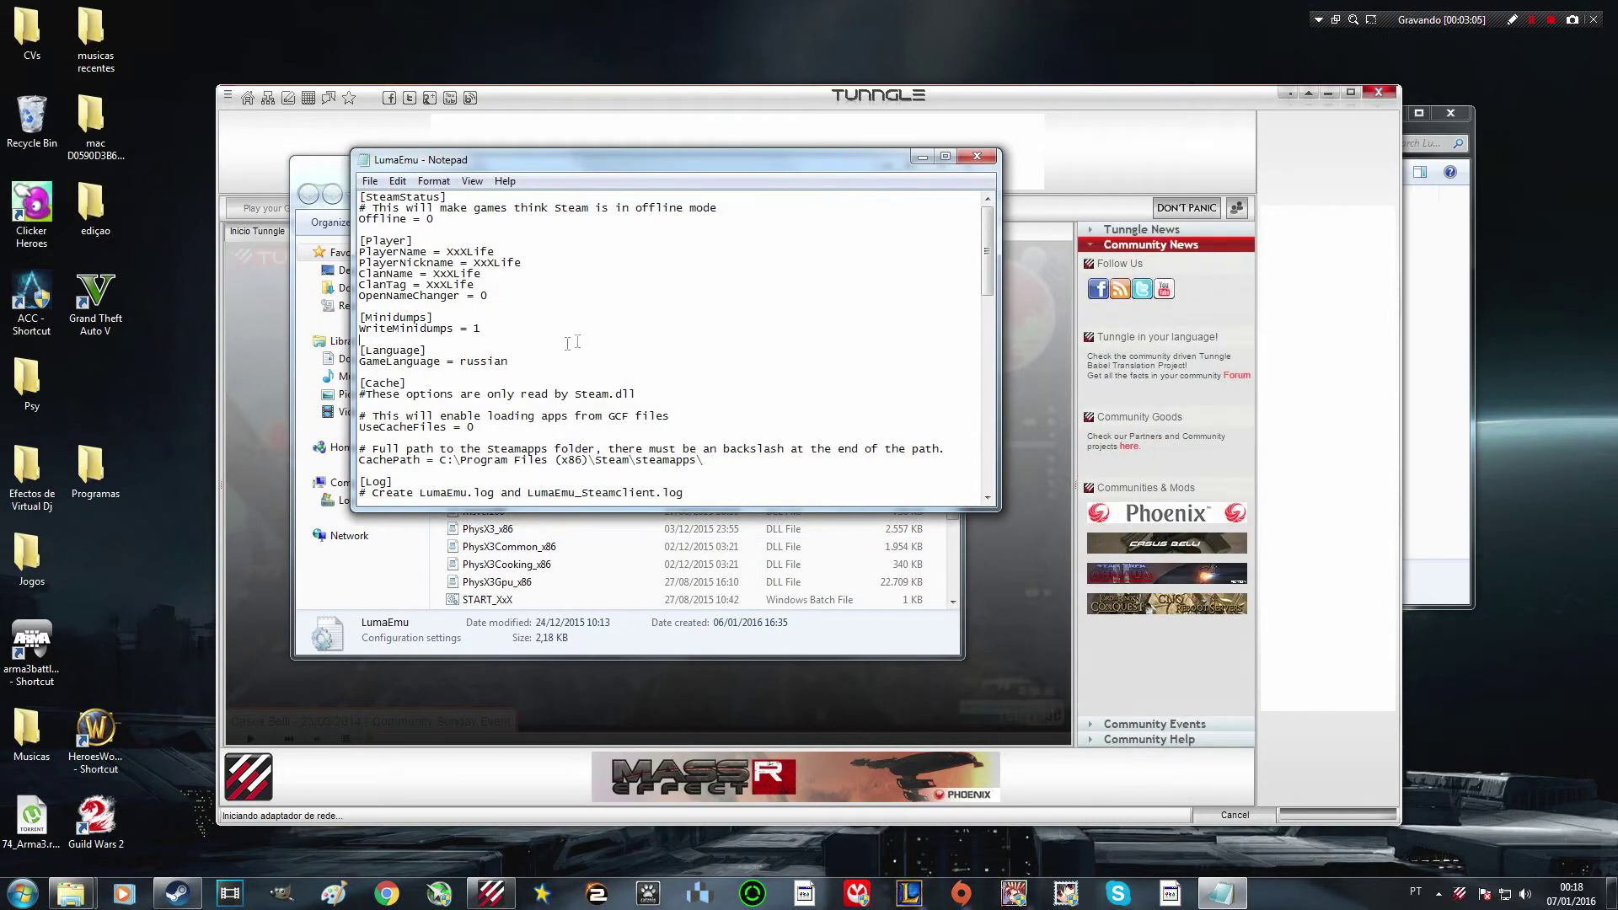
left_click_drag(364, 364, 432, 364)
left_click(478, 364)
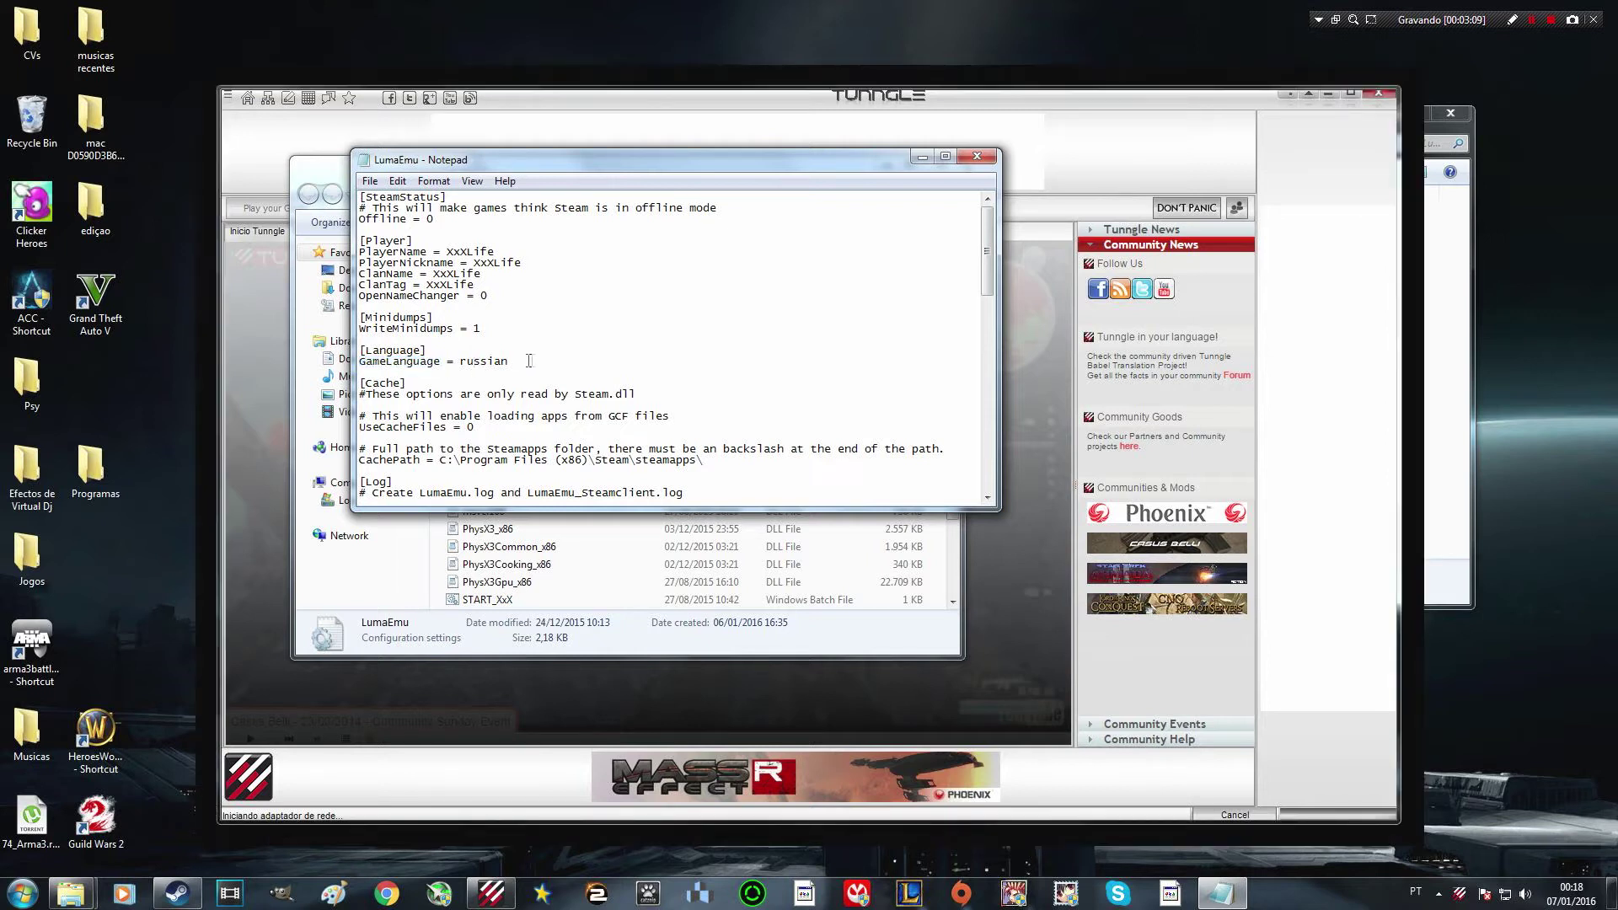
left_click_drag(522, 354, 359, 361)
left_click(510, 360)
left_click_drag(512, 360, 474, 362)
type("portuguese")
Check the rest of the LumaEmu configuration text and close the file, saving the changes
scroll(631, 349, "down", 6)
scroll(631, 350, "up", 6)
left_click(979, 158)
left_click(771, 460)
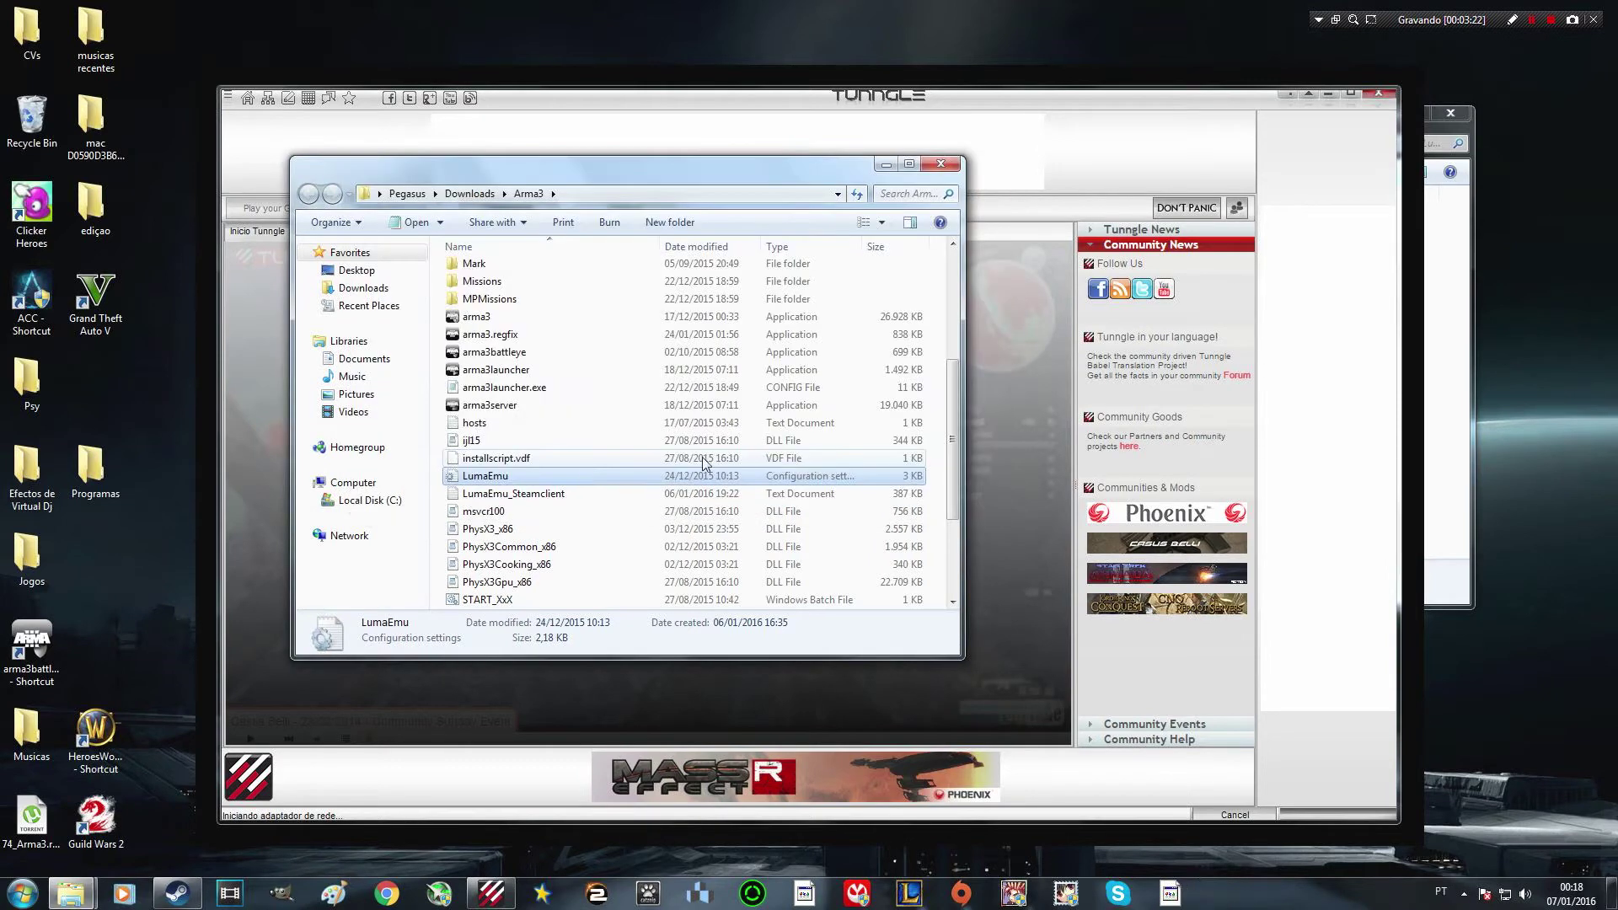
Set the arma3battleye application in the Arma3 folder to run as an administrator and apply the compatibility change
scroll(583, 460, "down", 3)
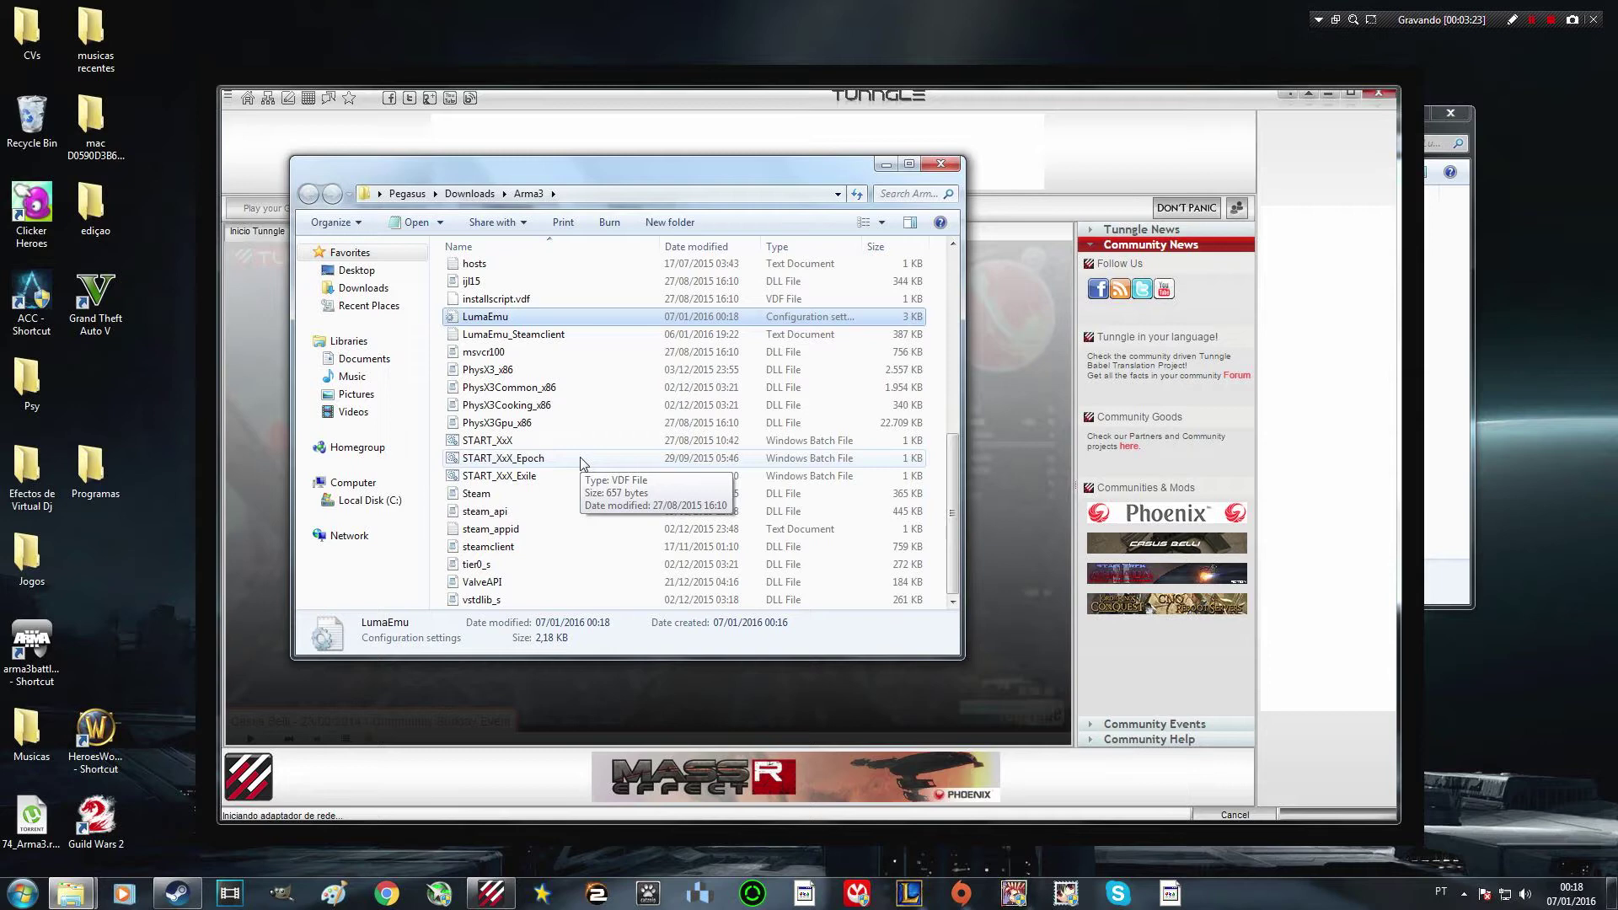
scroll(582, 461, "up", 4)
scroll(583, 461, "down", 1)
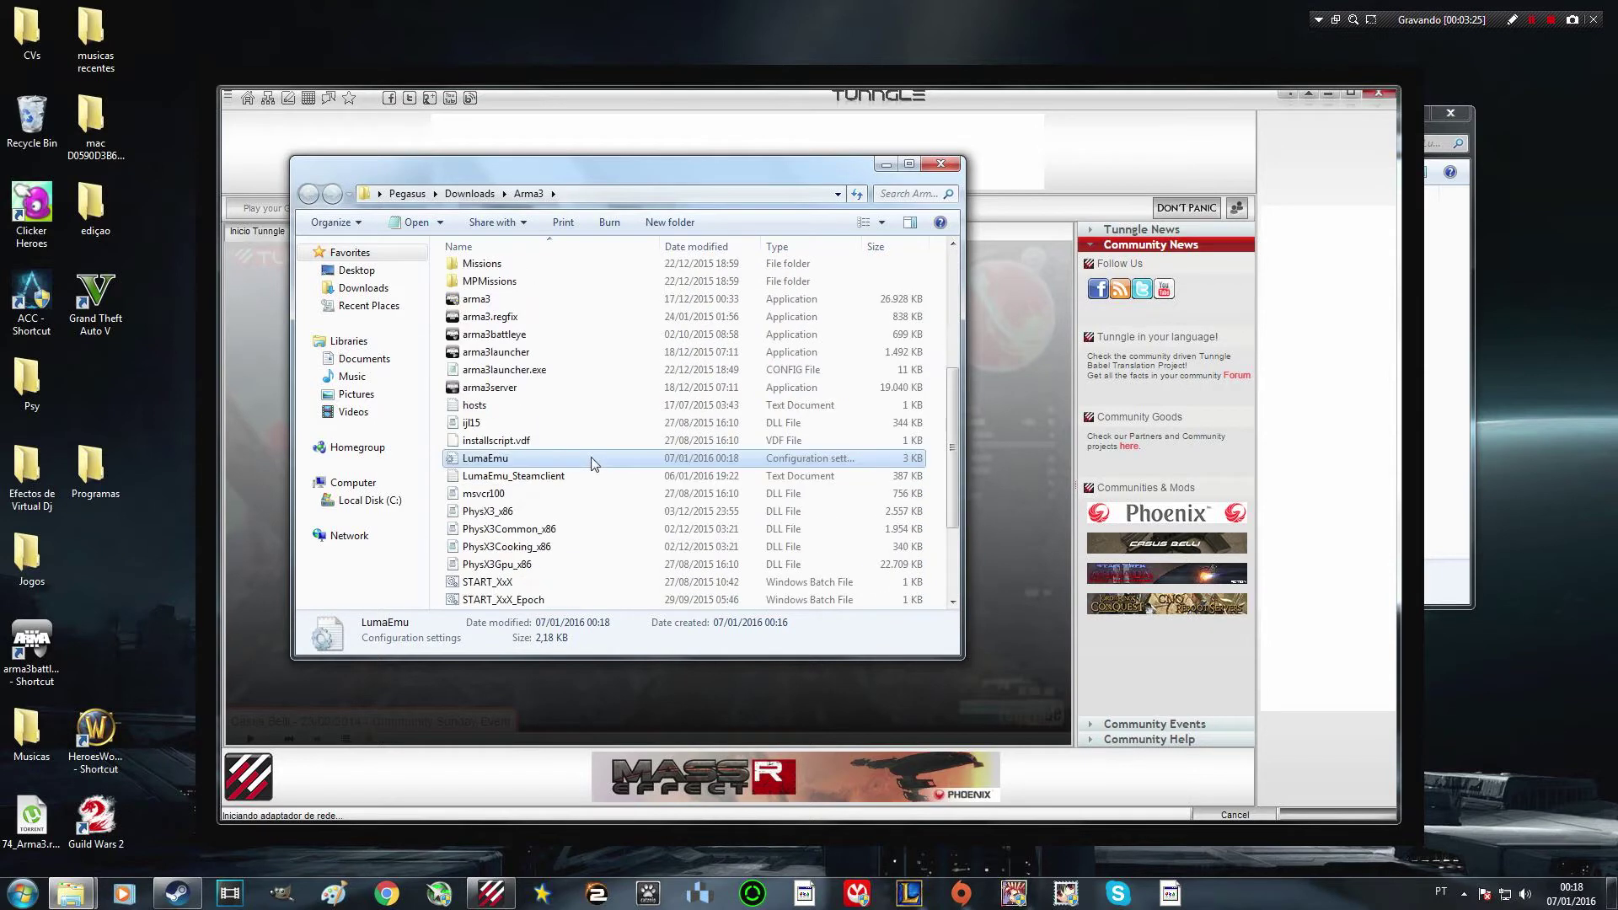
scroll(588, 456, "up", 2)
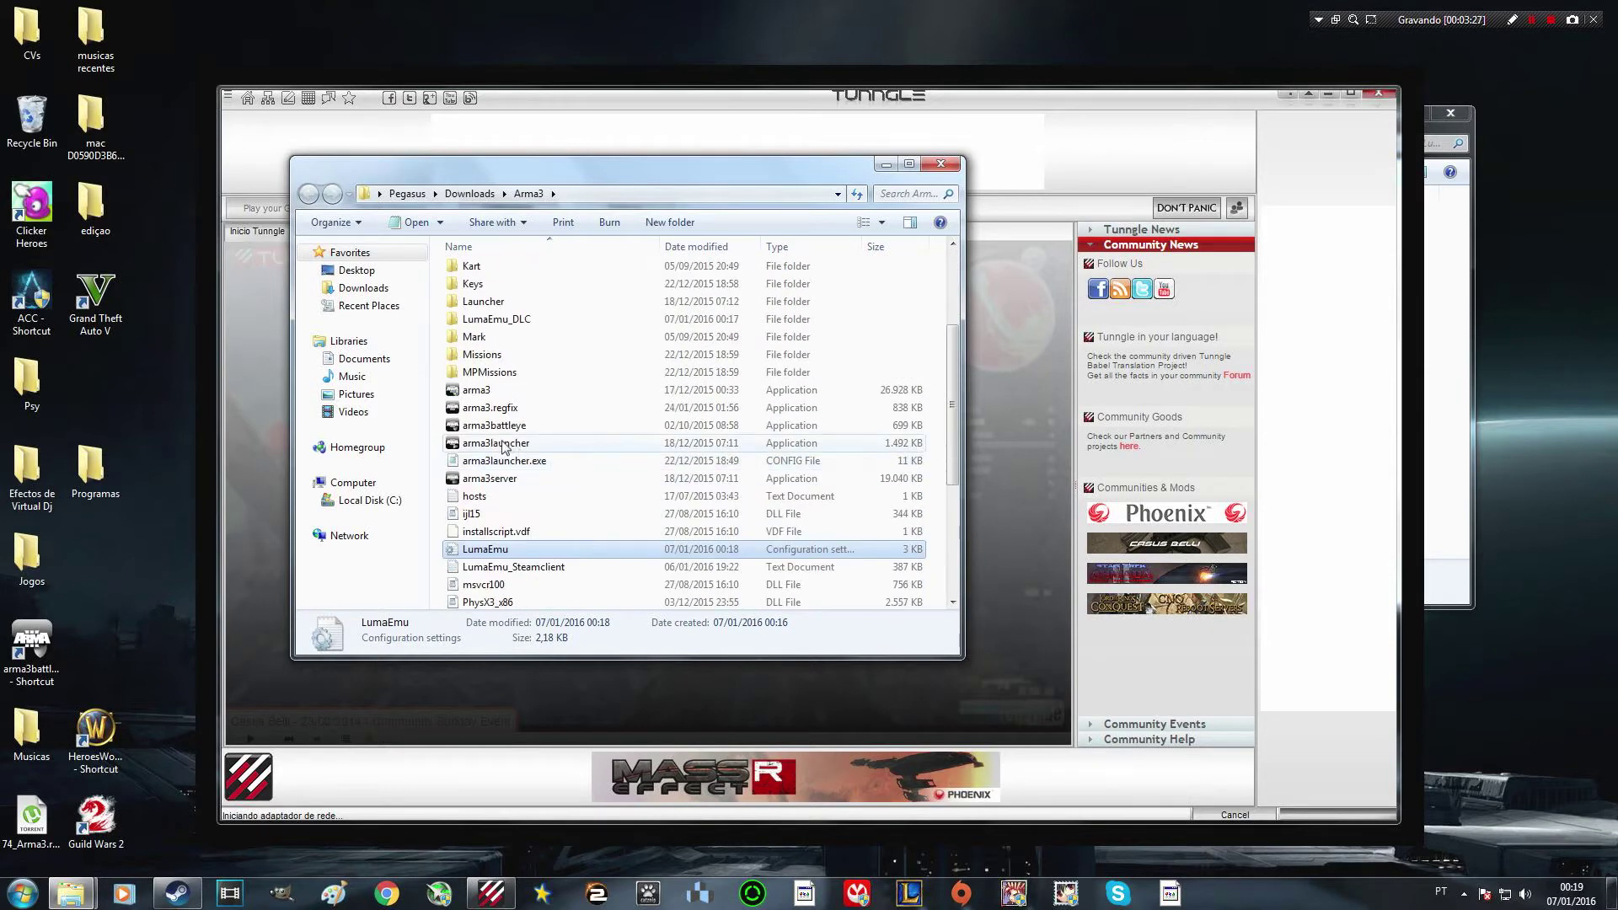
left_click(477, 430)
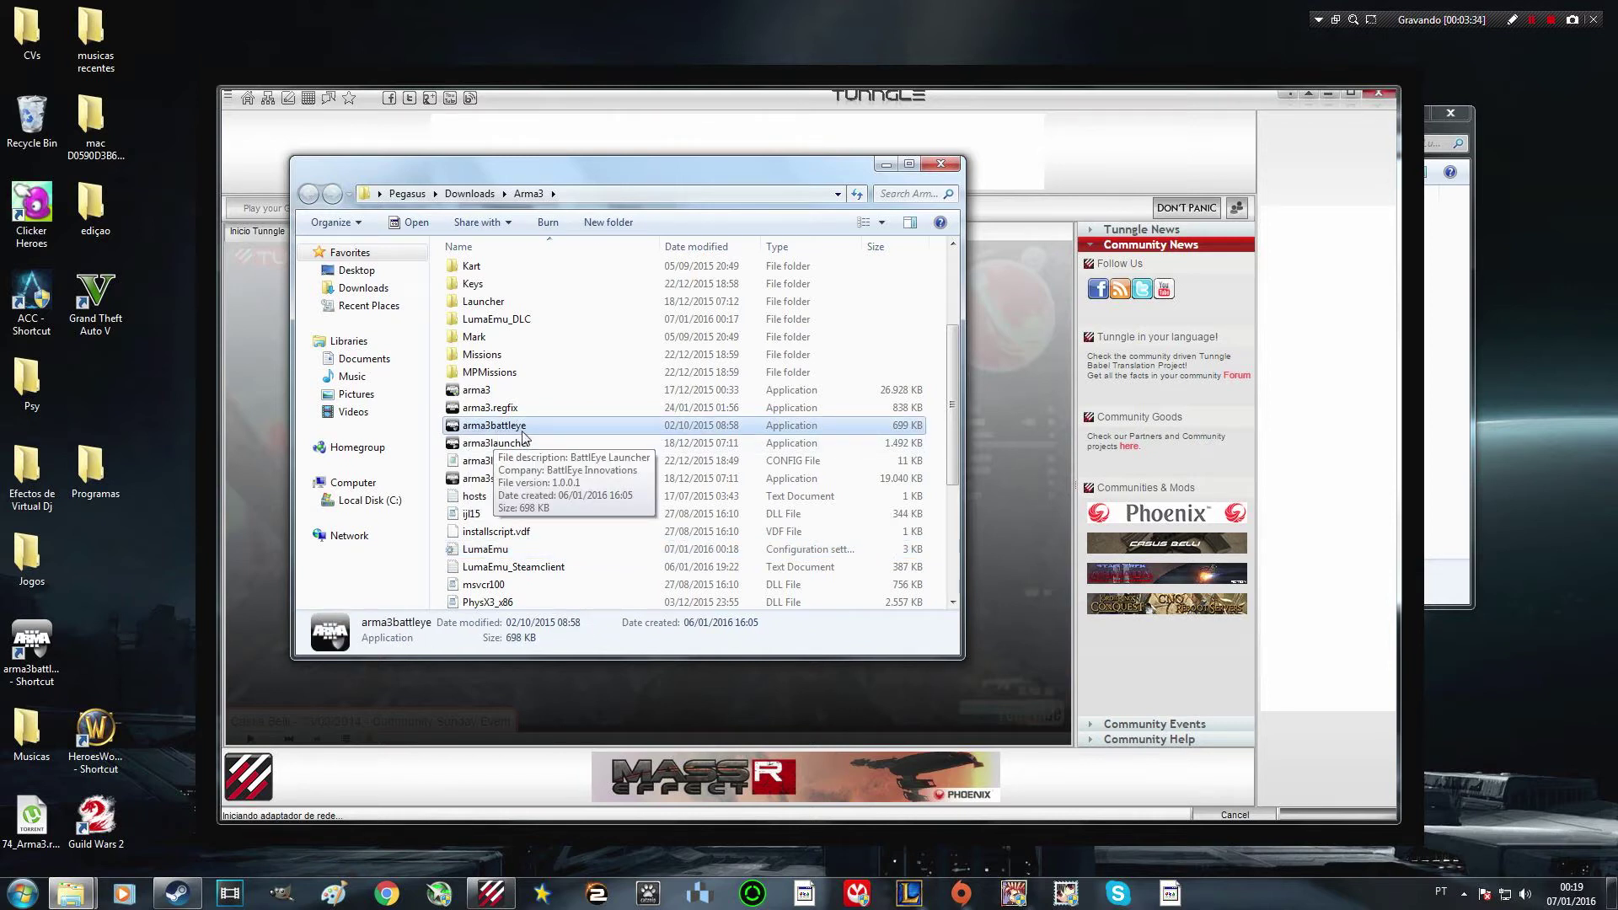
right_click(524, 433)
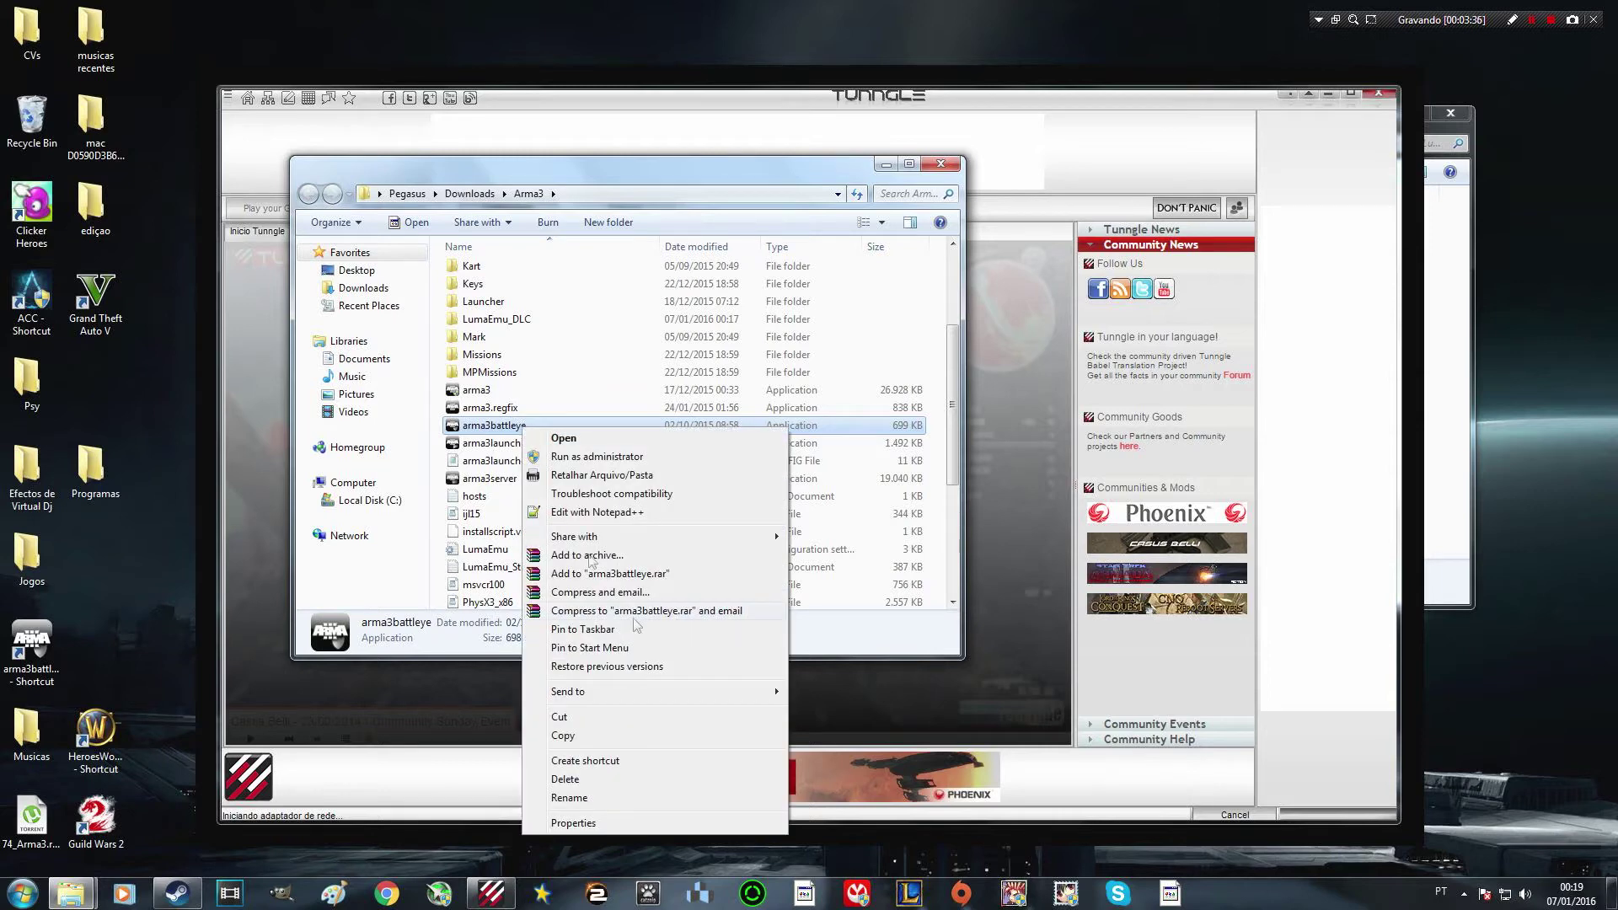
left_click(573, 823)
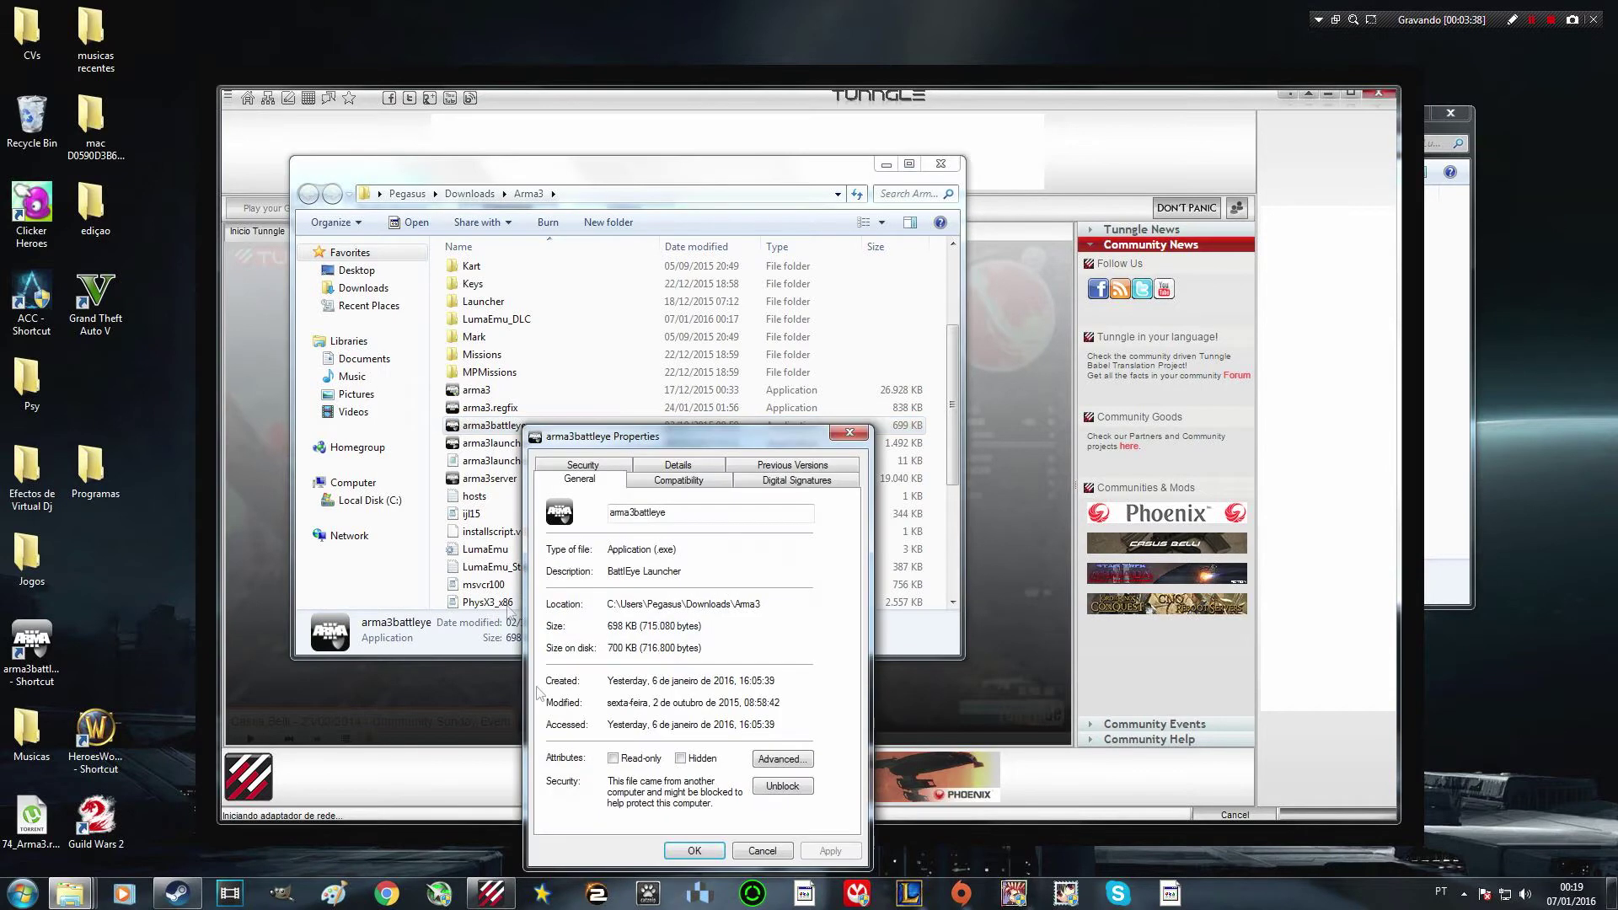
left_click(692, 485)
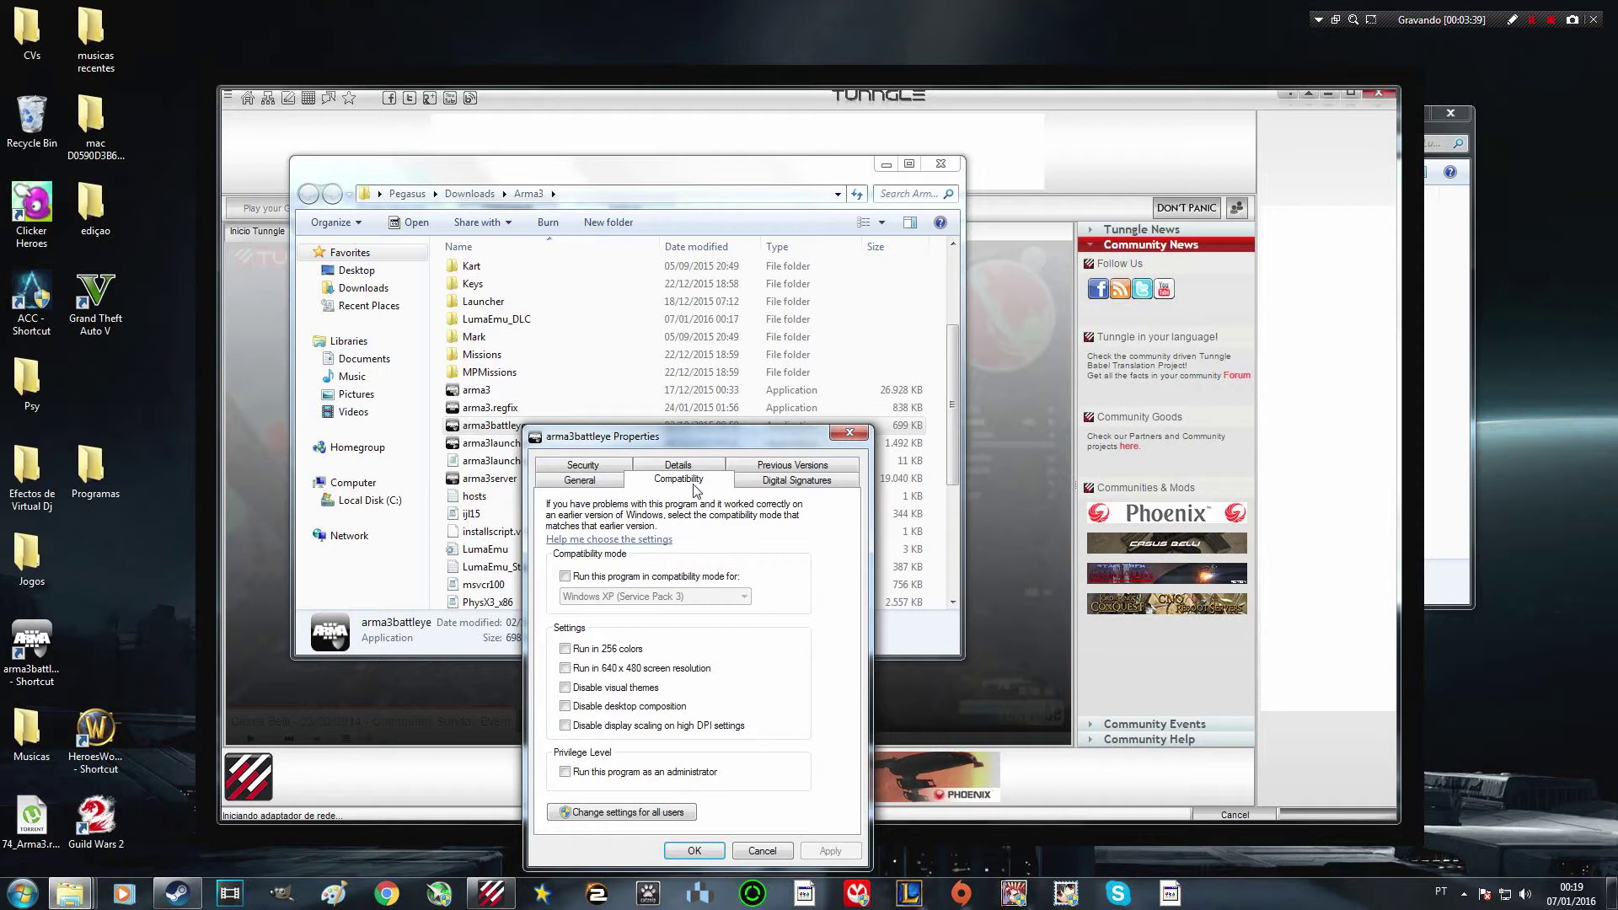
left_click(567, 773)
left_click(830, 851)
left_click(693, 847)
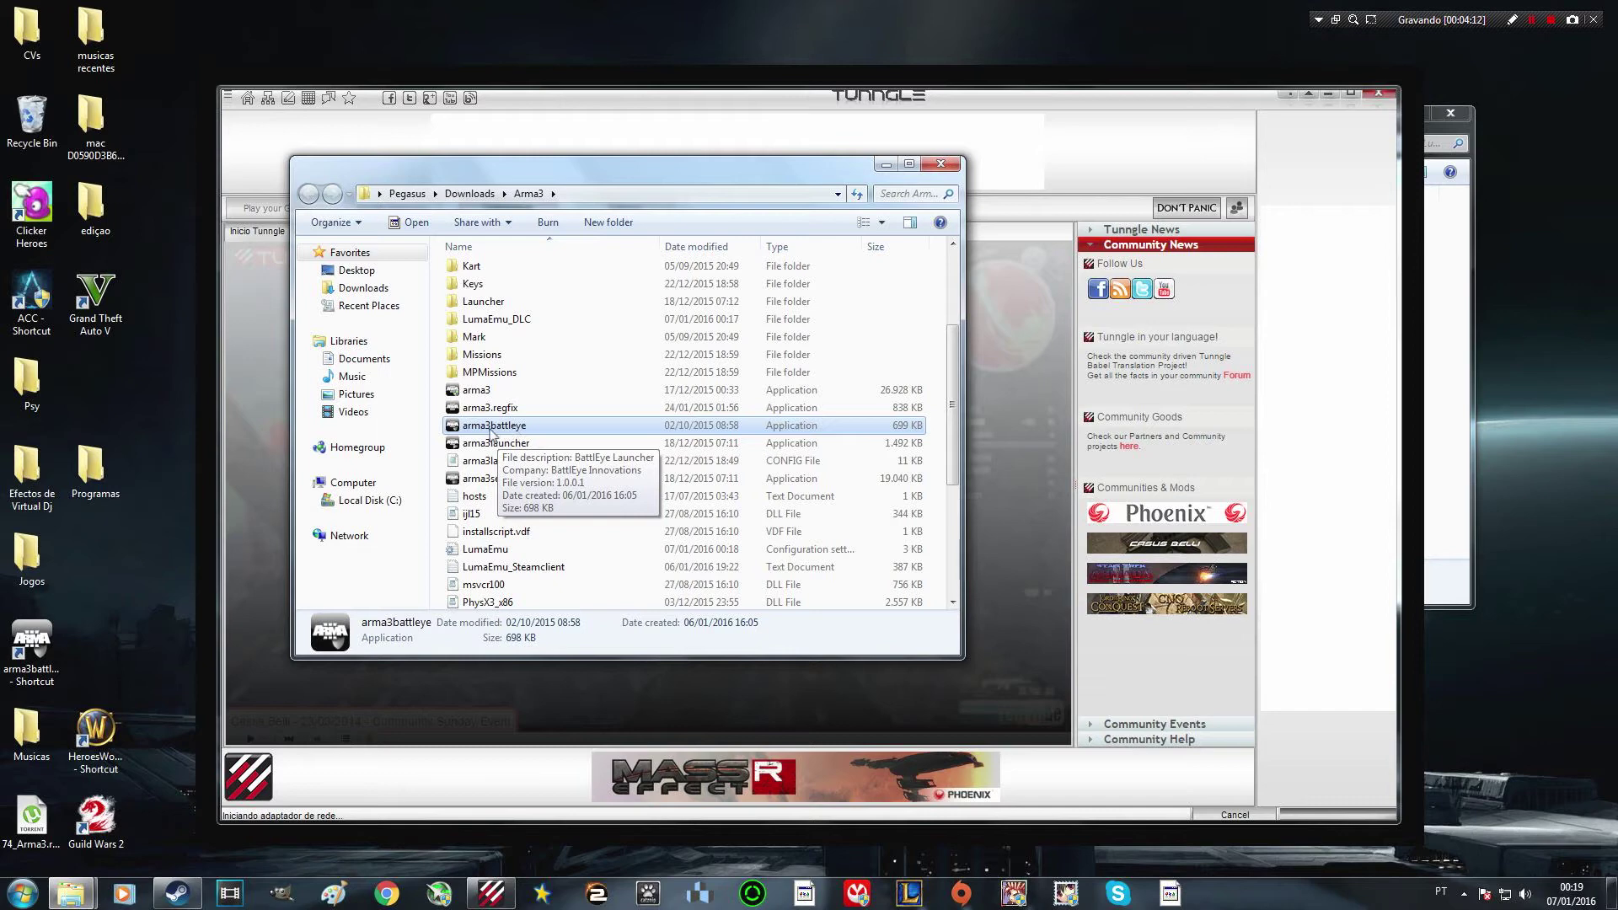
scroll(556, 443, "down", 5)
scroll(569, 442, "up", 4)
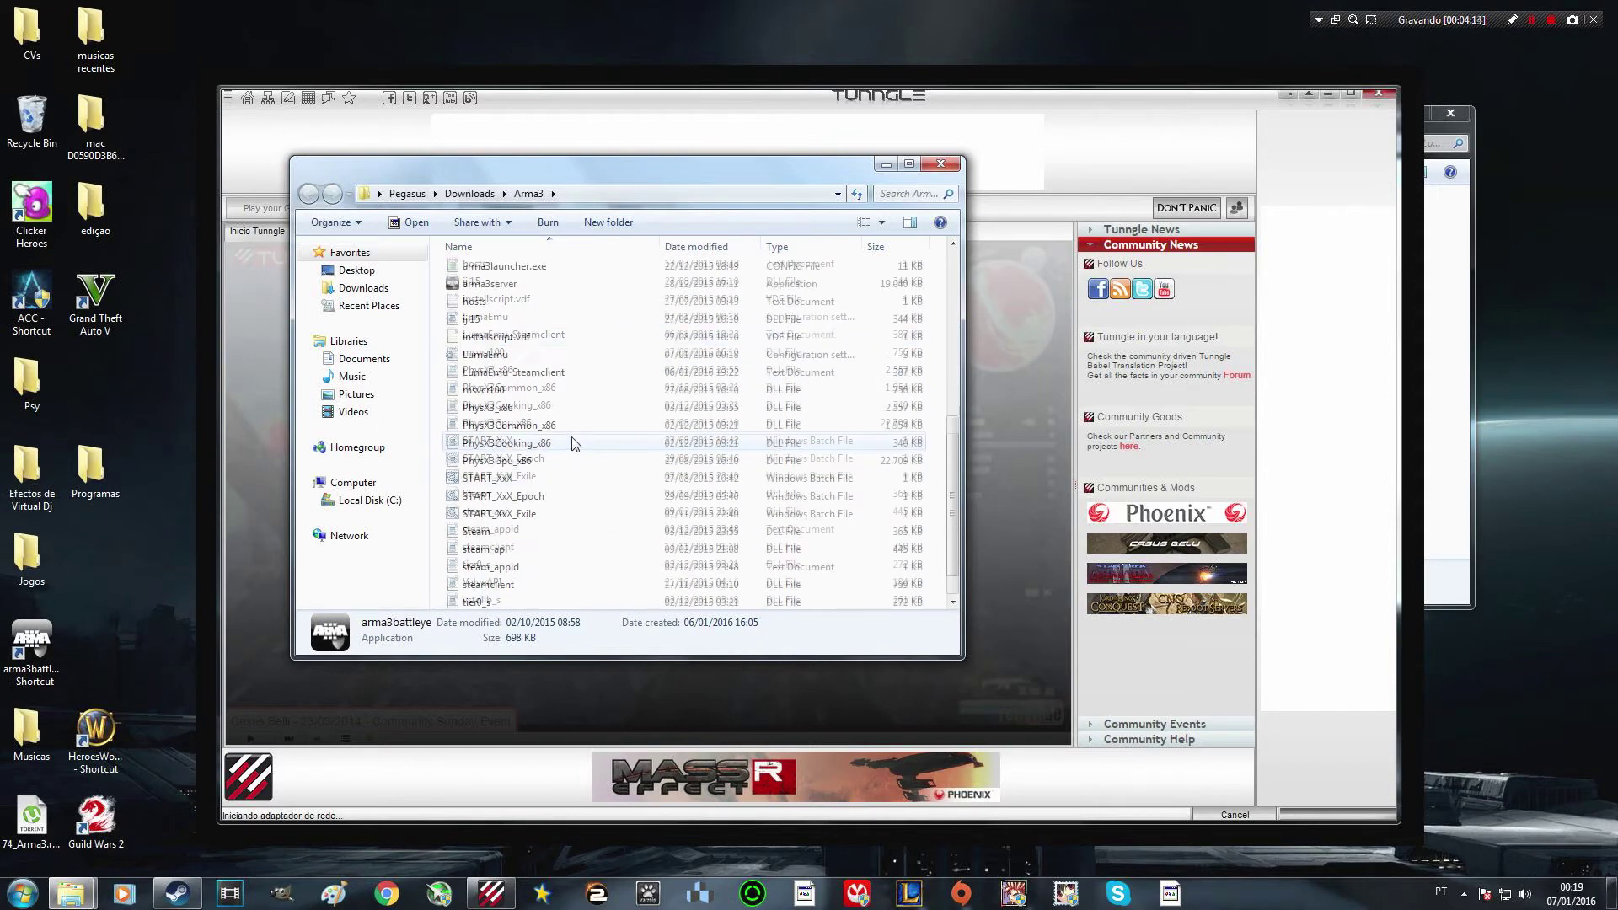
scroll(496, 425, "up", 4)
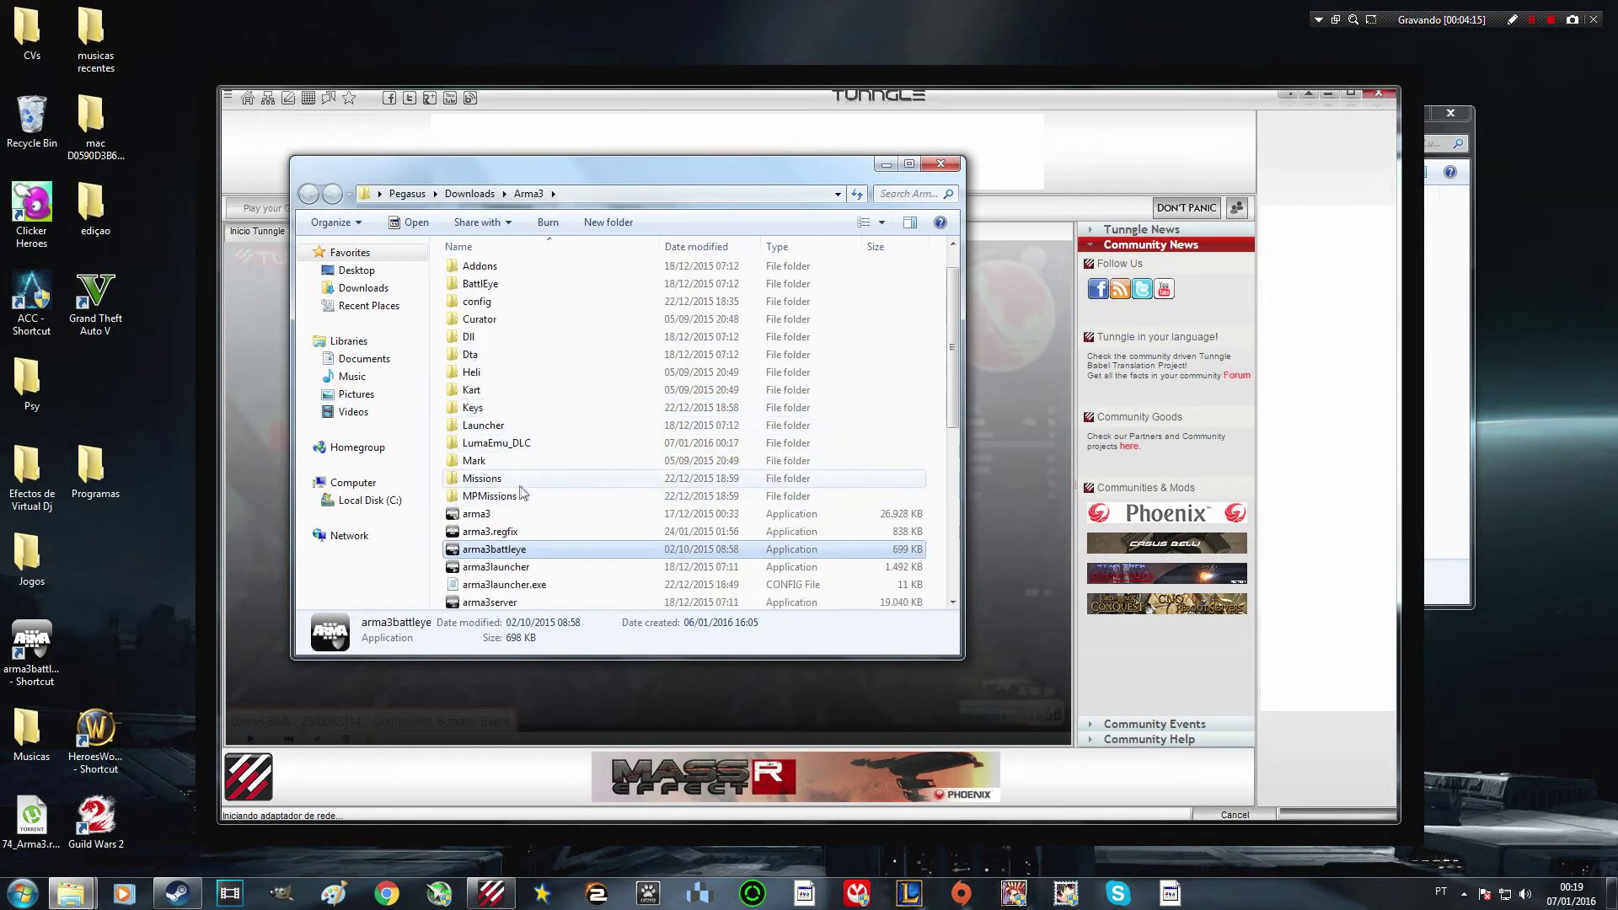
scroll(484, 463, "down", 2)
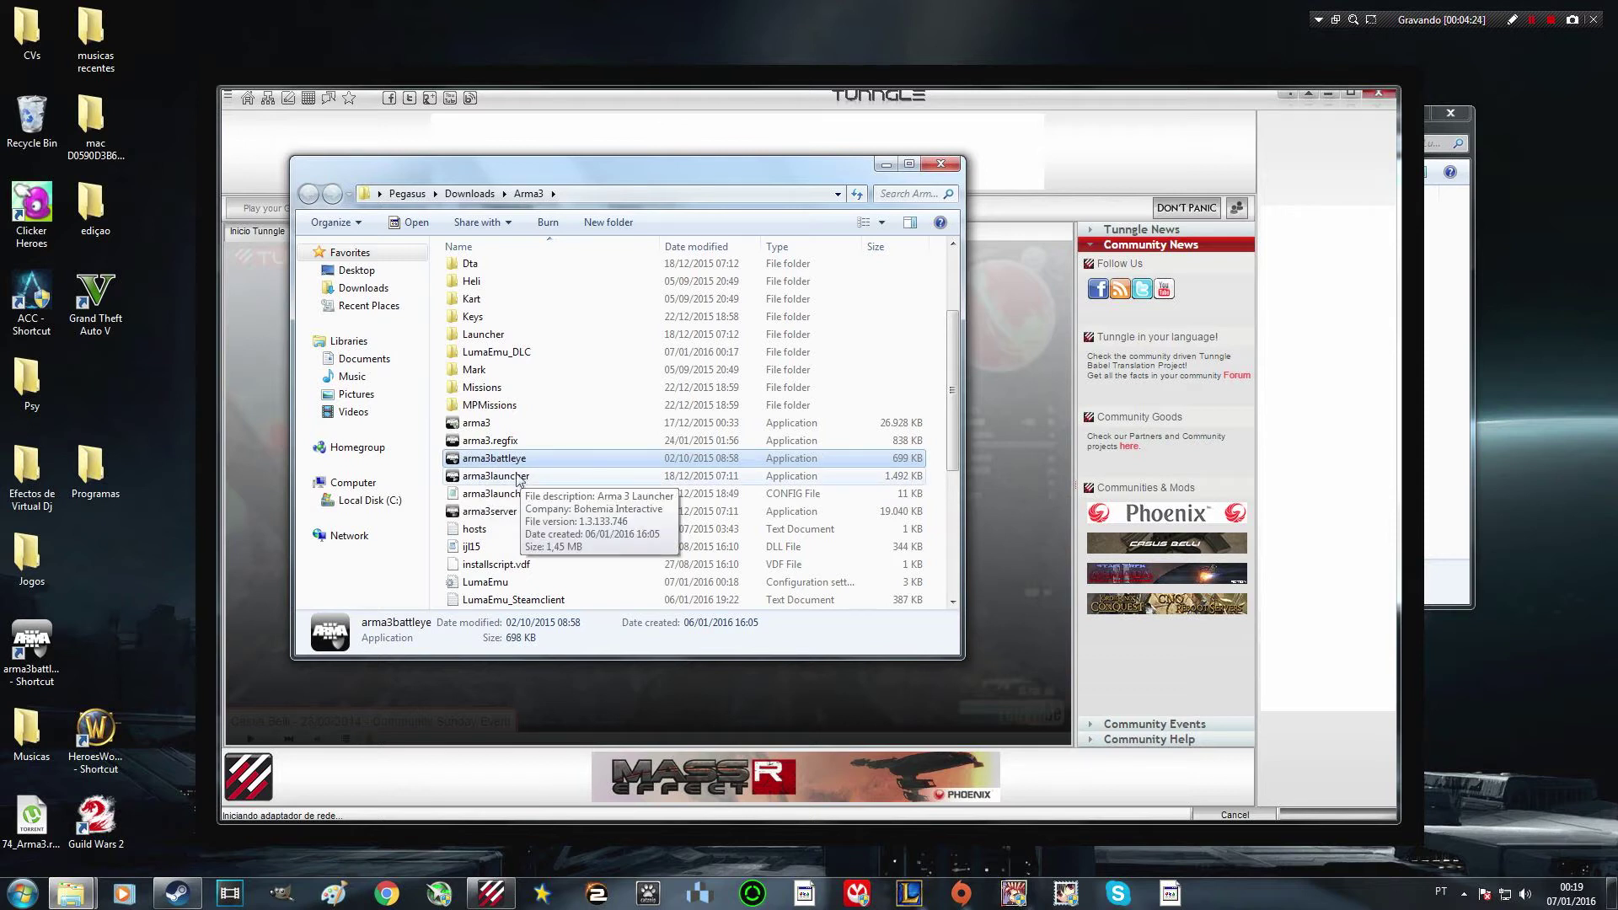
left_click_drag(484, 464, 557, 451)
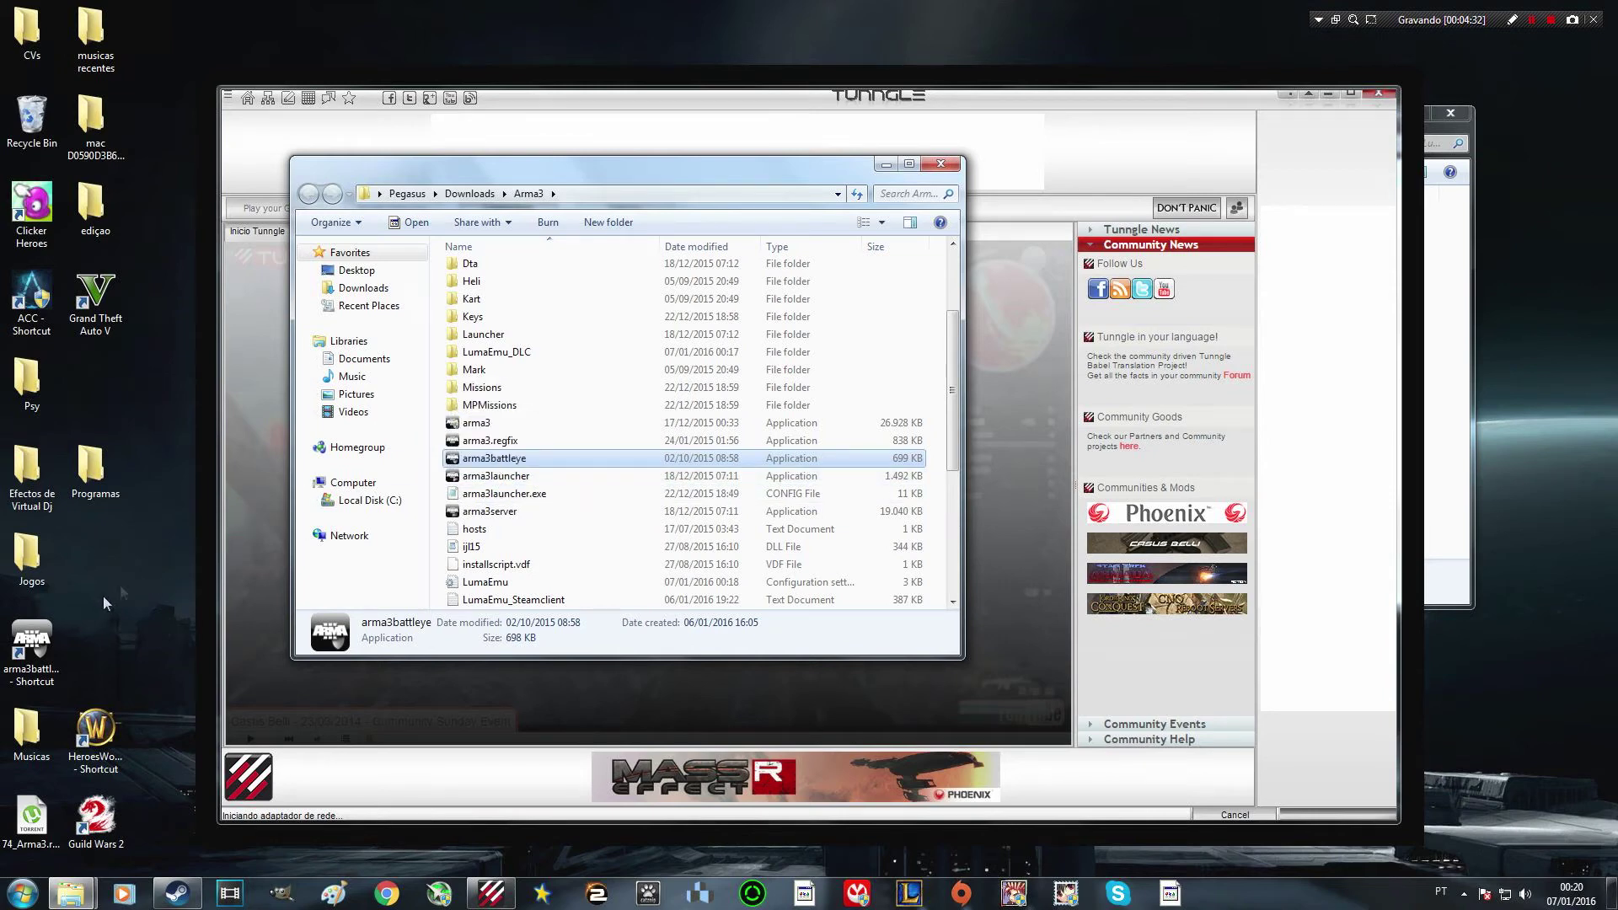
scroll(590, 464, "down", 3)
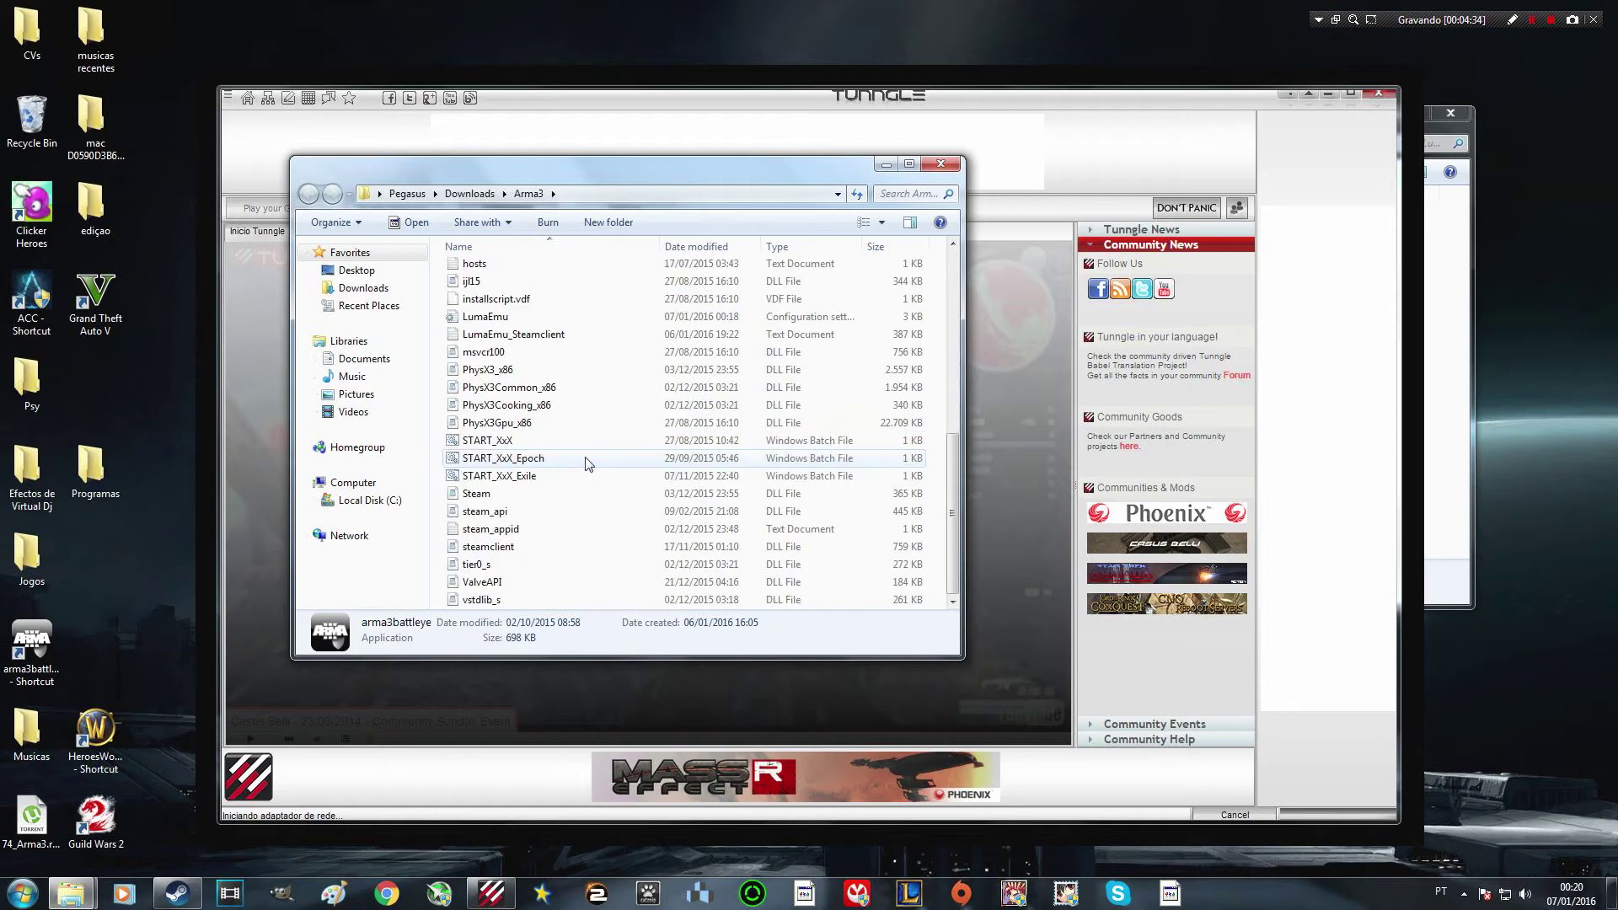
scroll(505, 462, "up", 6)
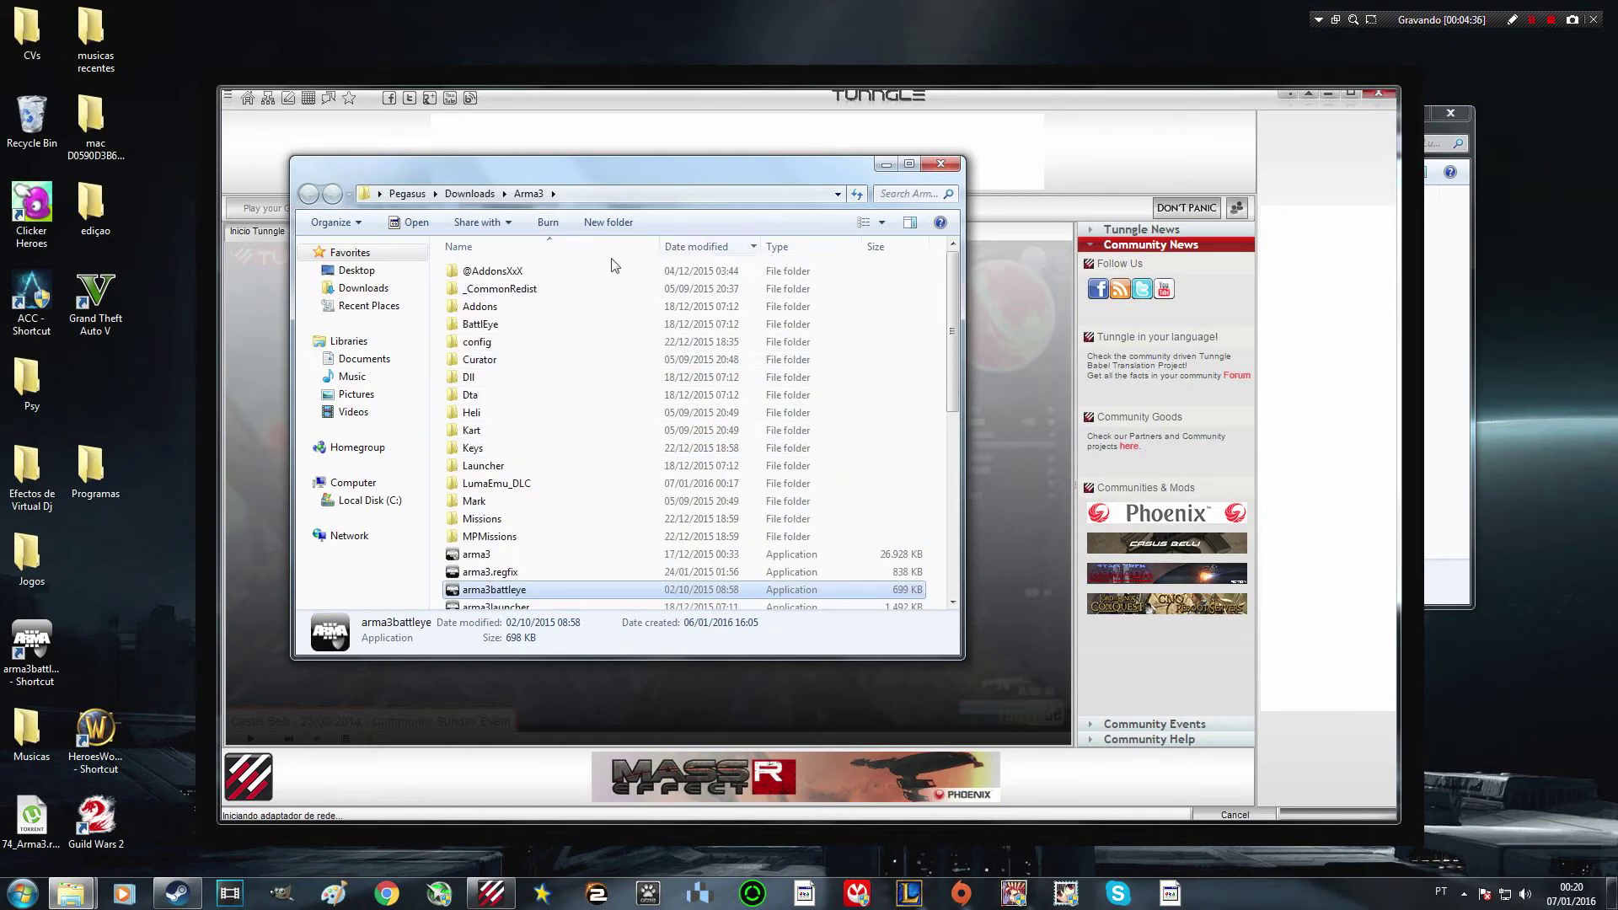
left_click(517, 272)
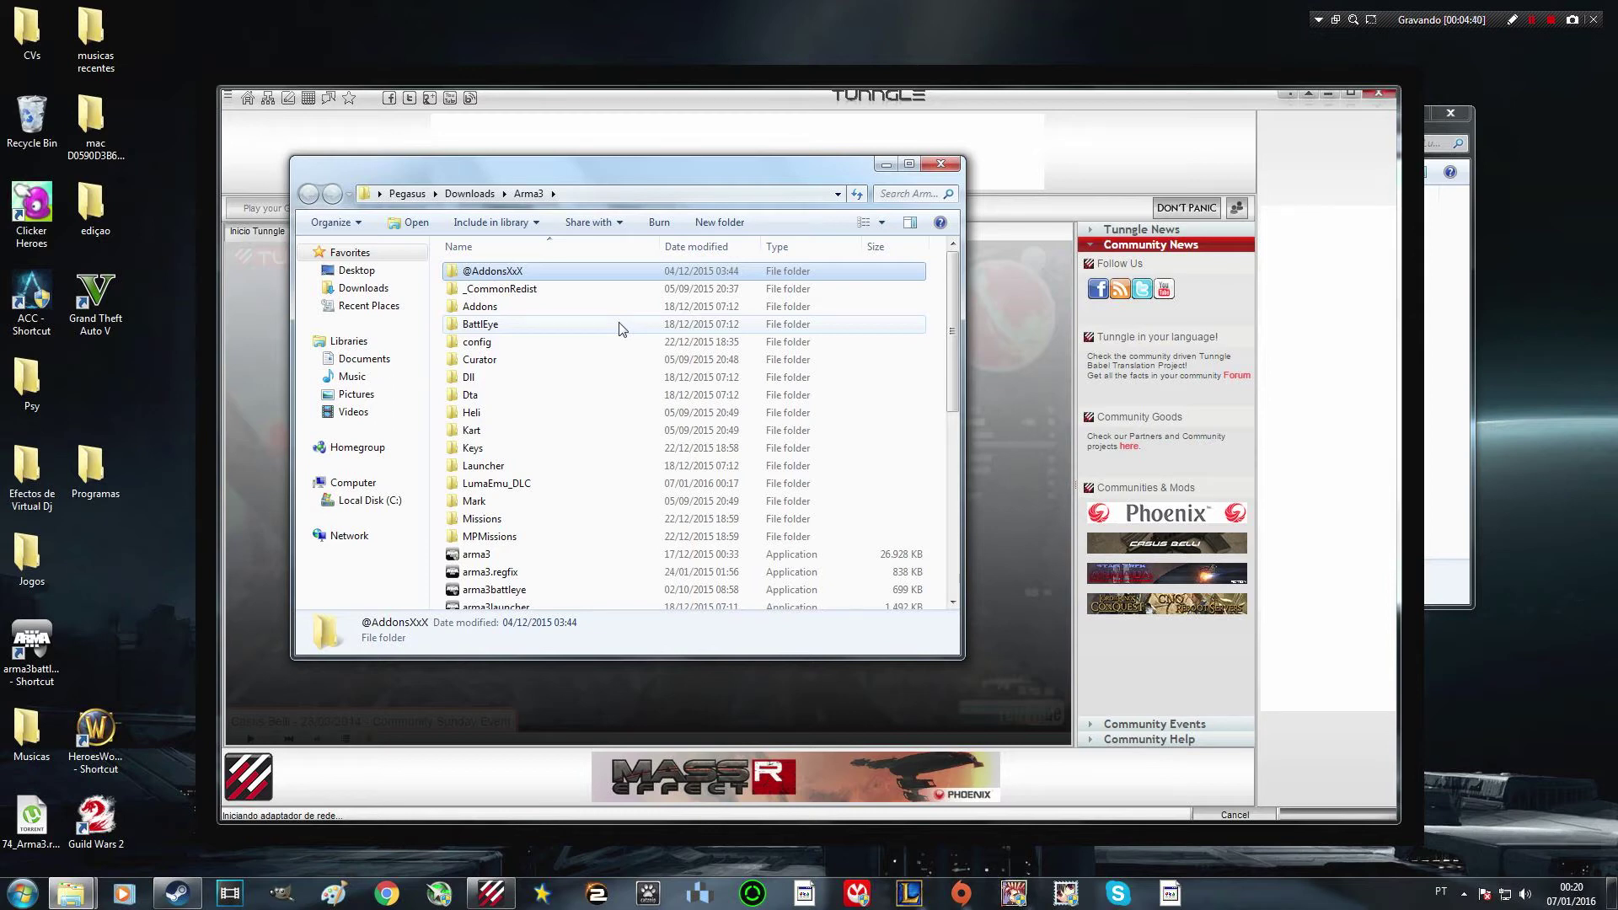
scroll(622, 333, "down", 6)
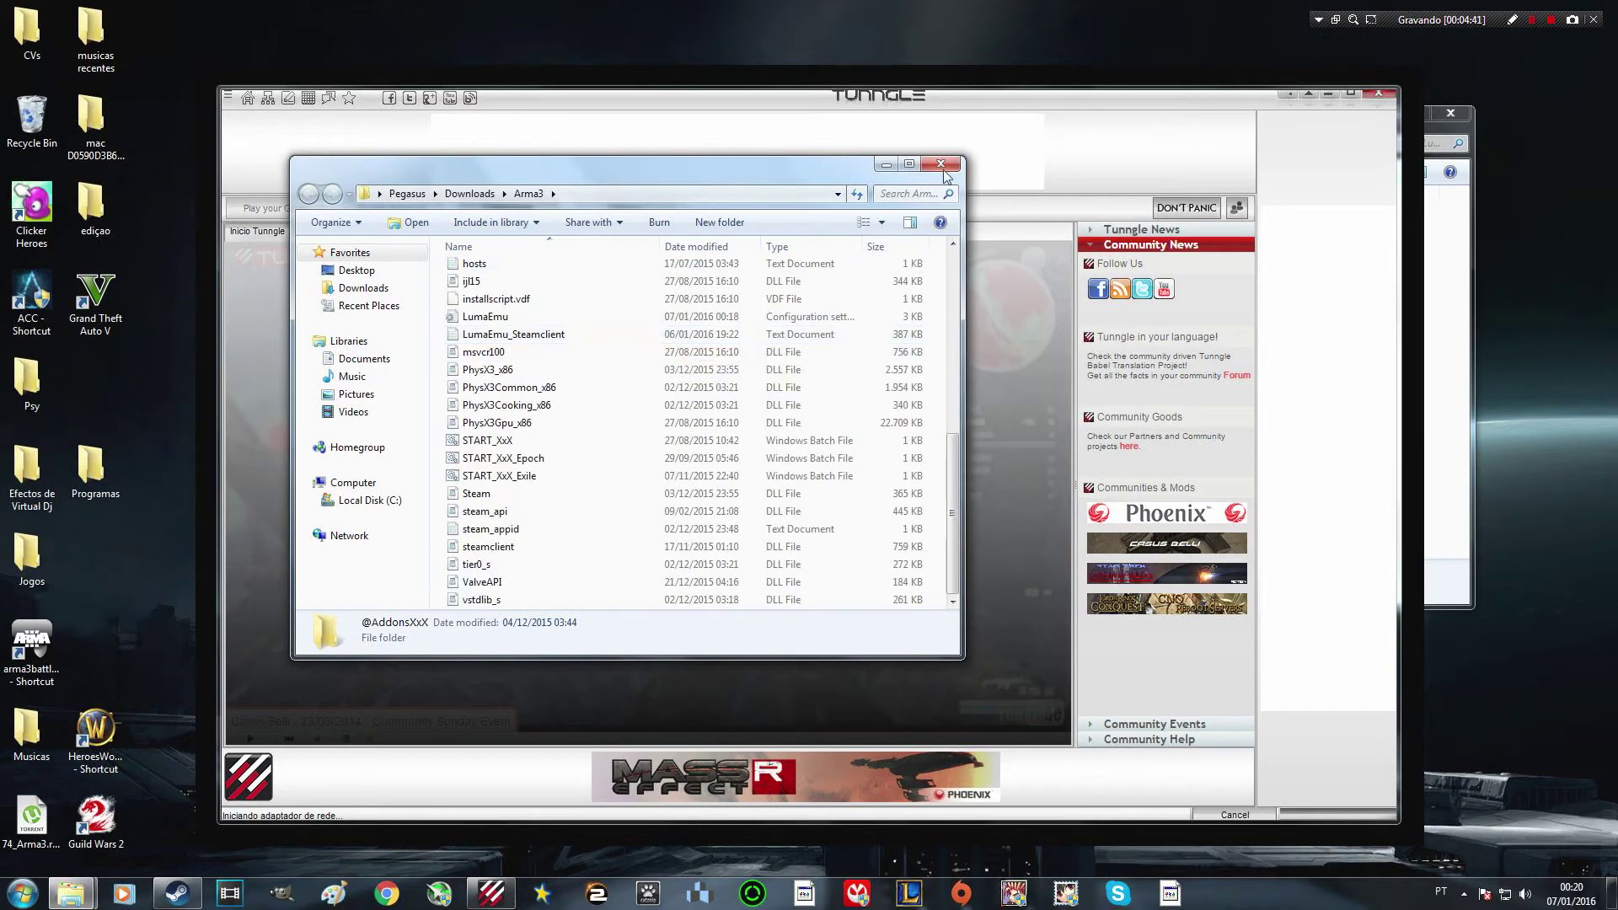
scroll(686, 365, "up", 6)
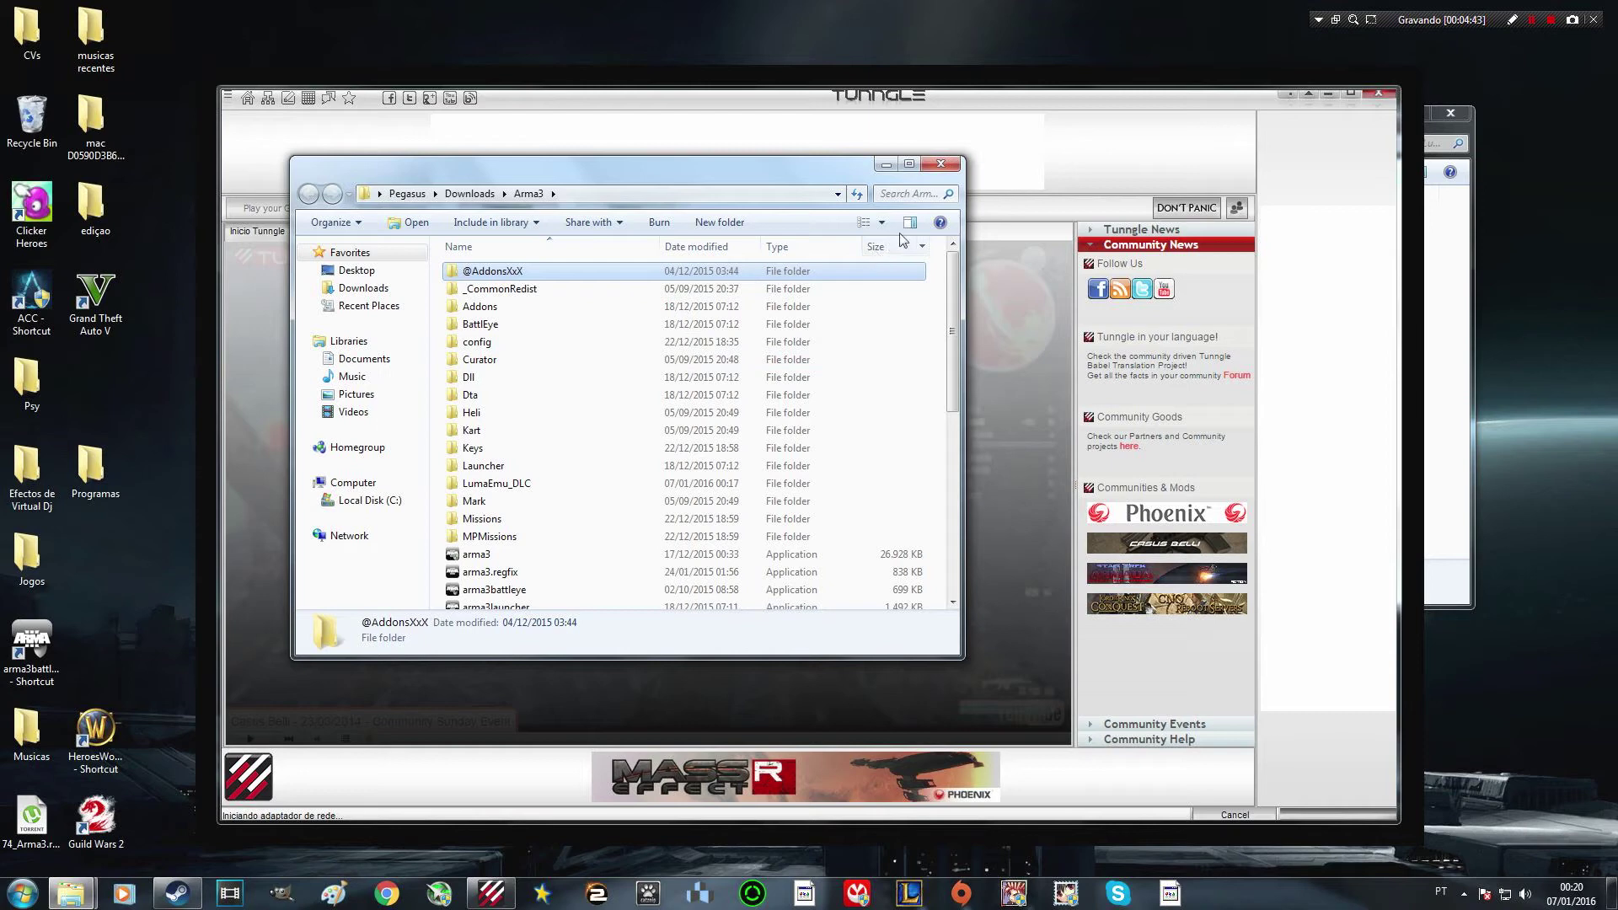
left_click(941, 163)
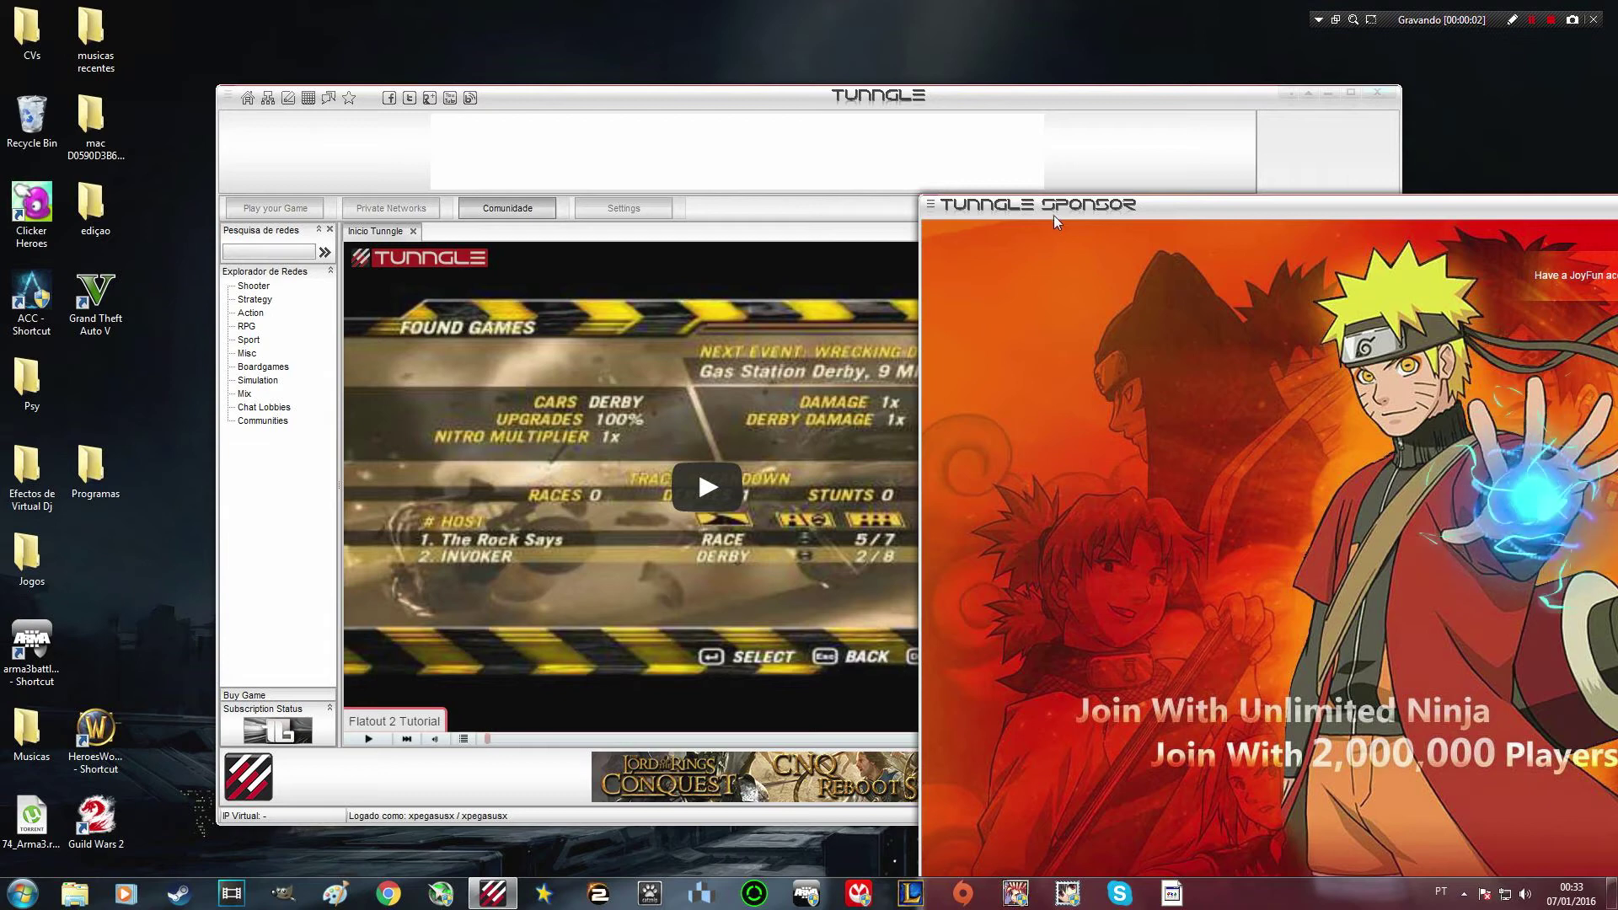
Move the Tunngle Sponsor window until its far edge is on screen, close it, and reposition the main Tunngle window
left_click_drag(1042, 211, 1025, 145)
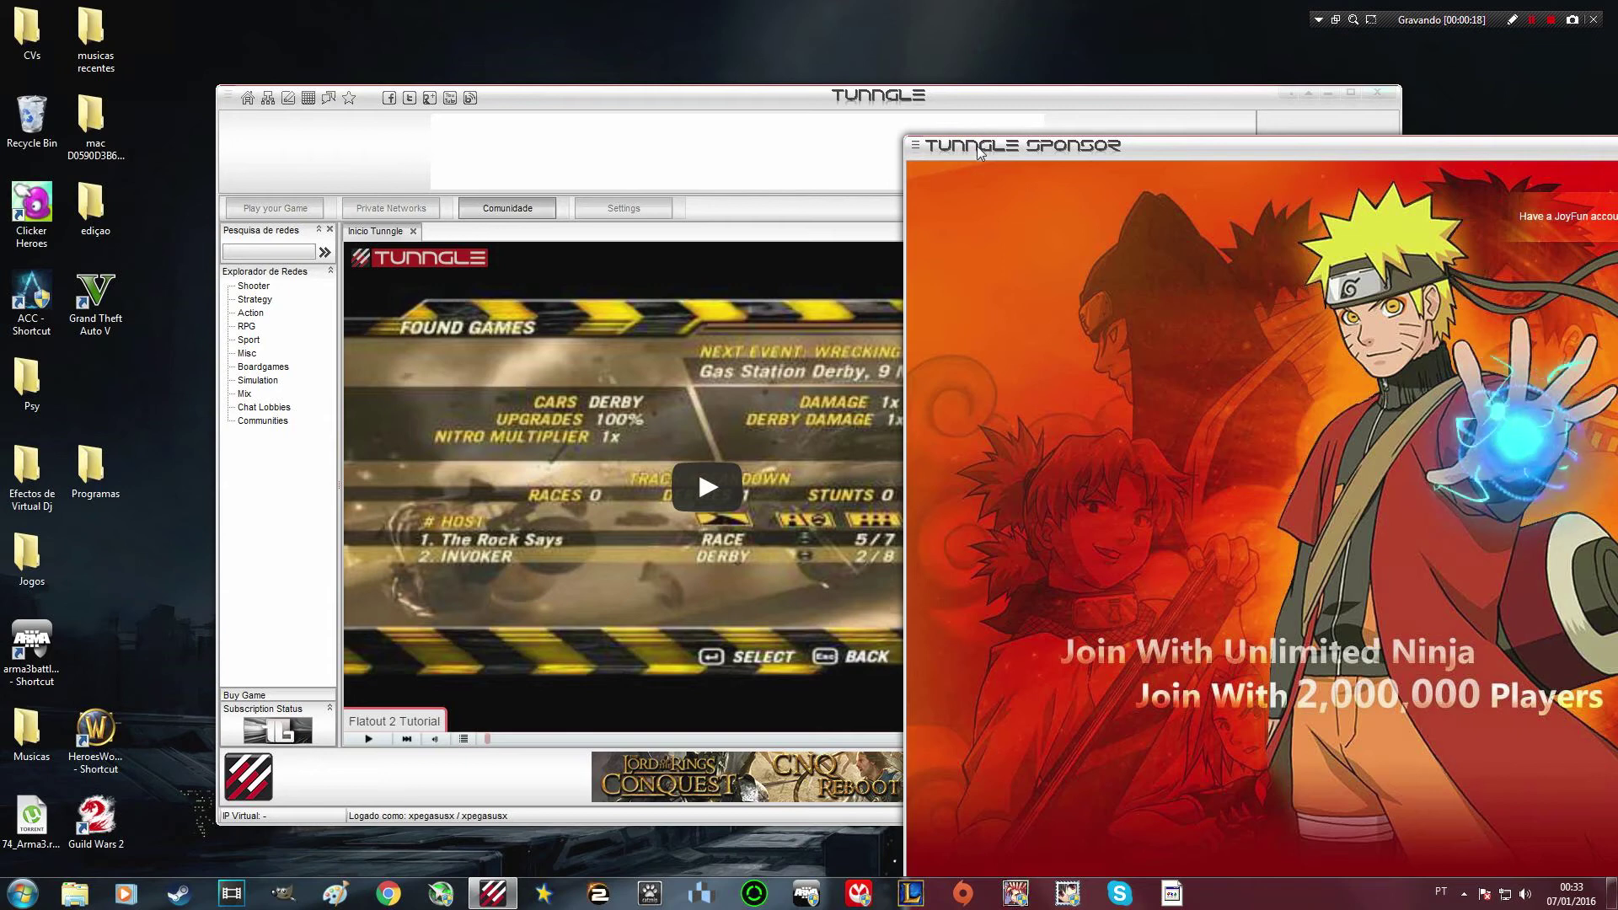
mouse_move(983, 150)
left_mouse_down()
mouse_move(937, 129)
mouse_move(968, 123)
left_mouse_up()
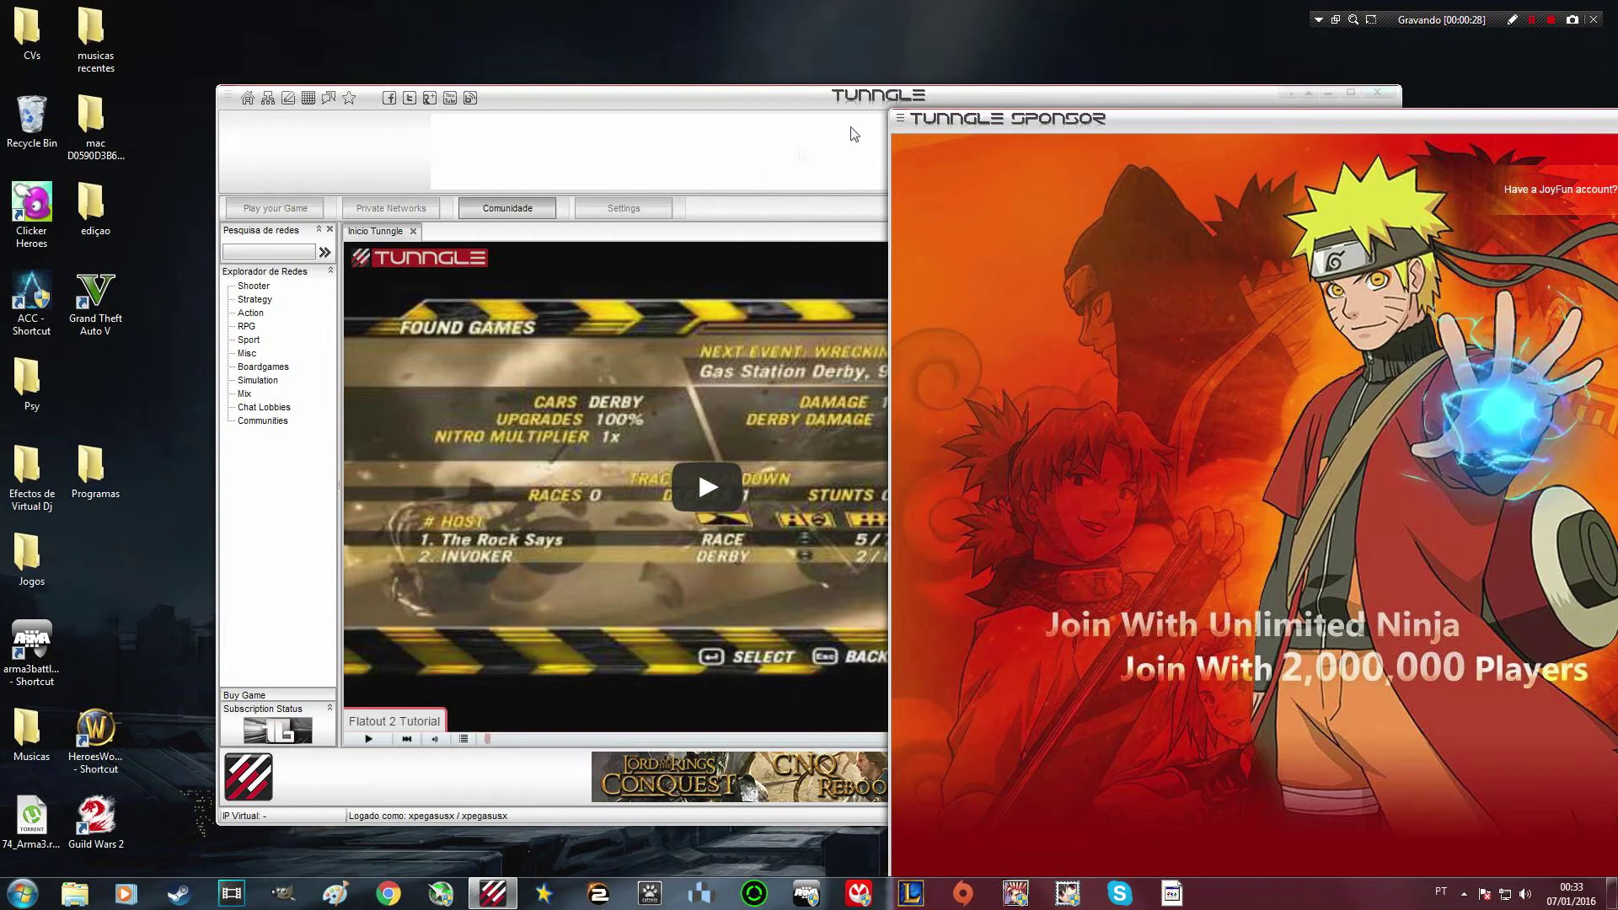
left_click_drag(977, 120, 180, 113)
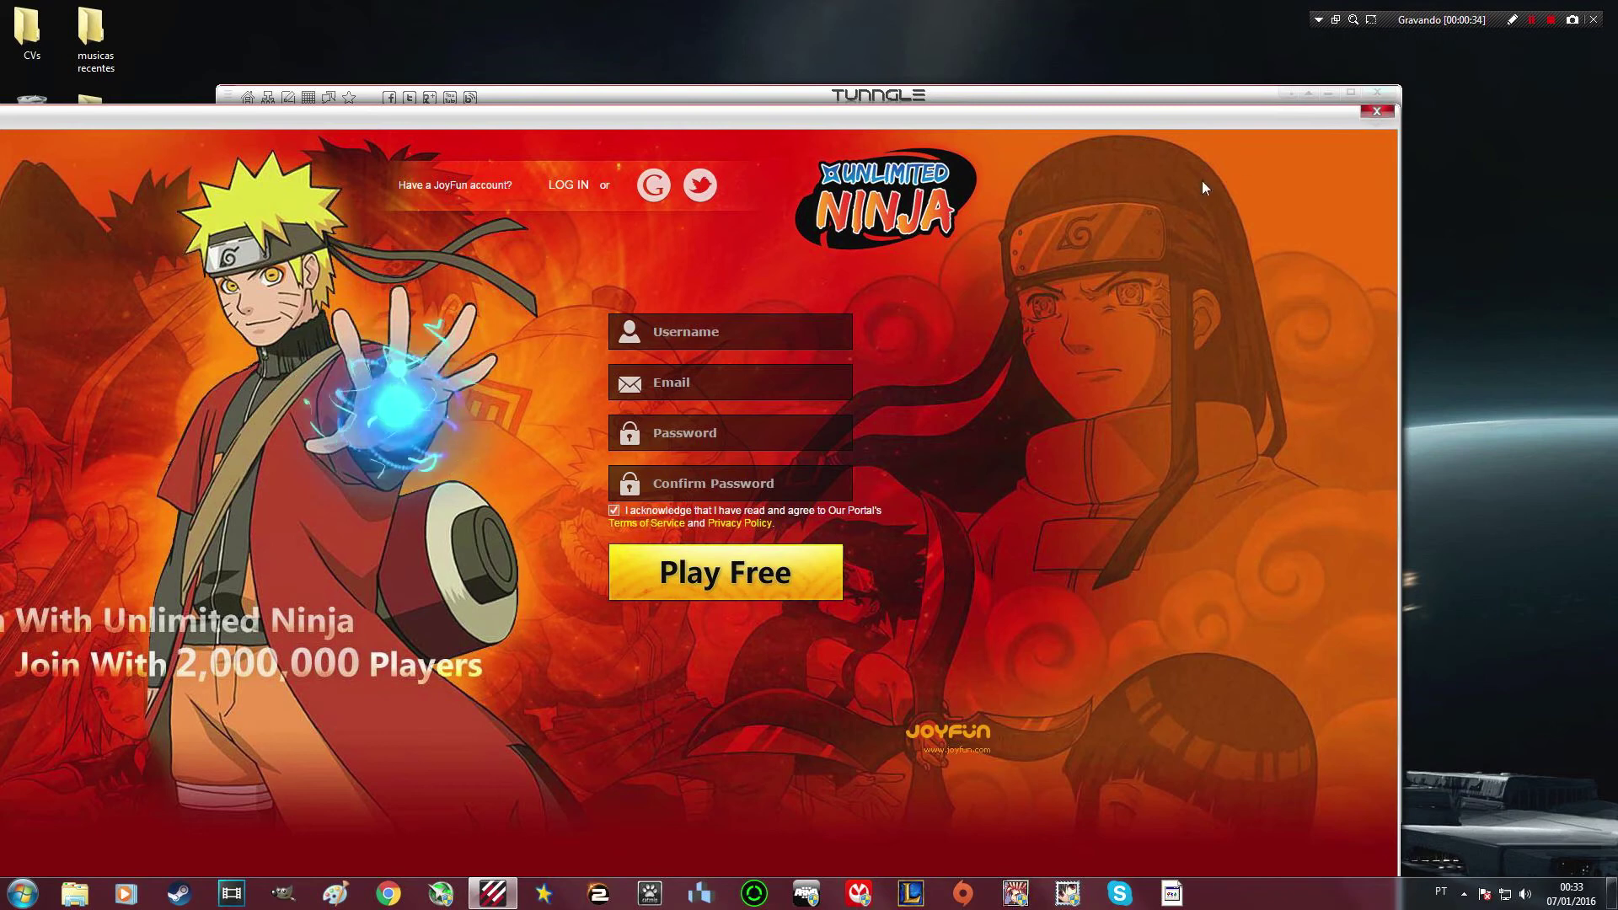
left_click(1377, 111)
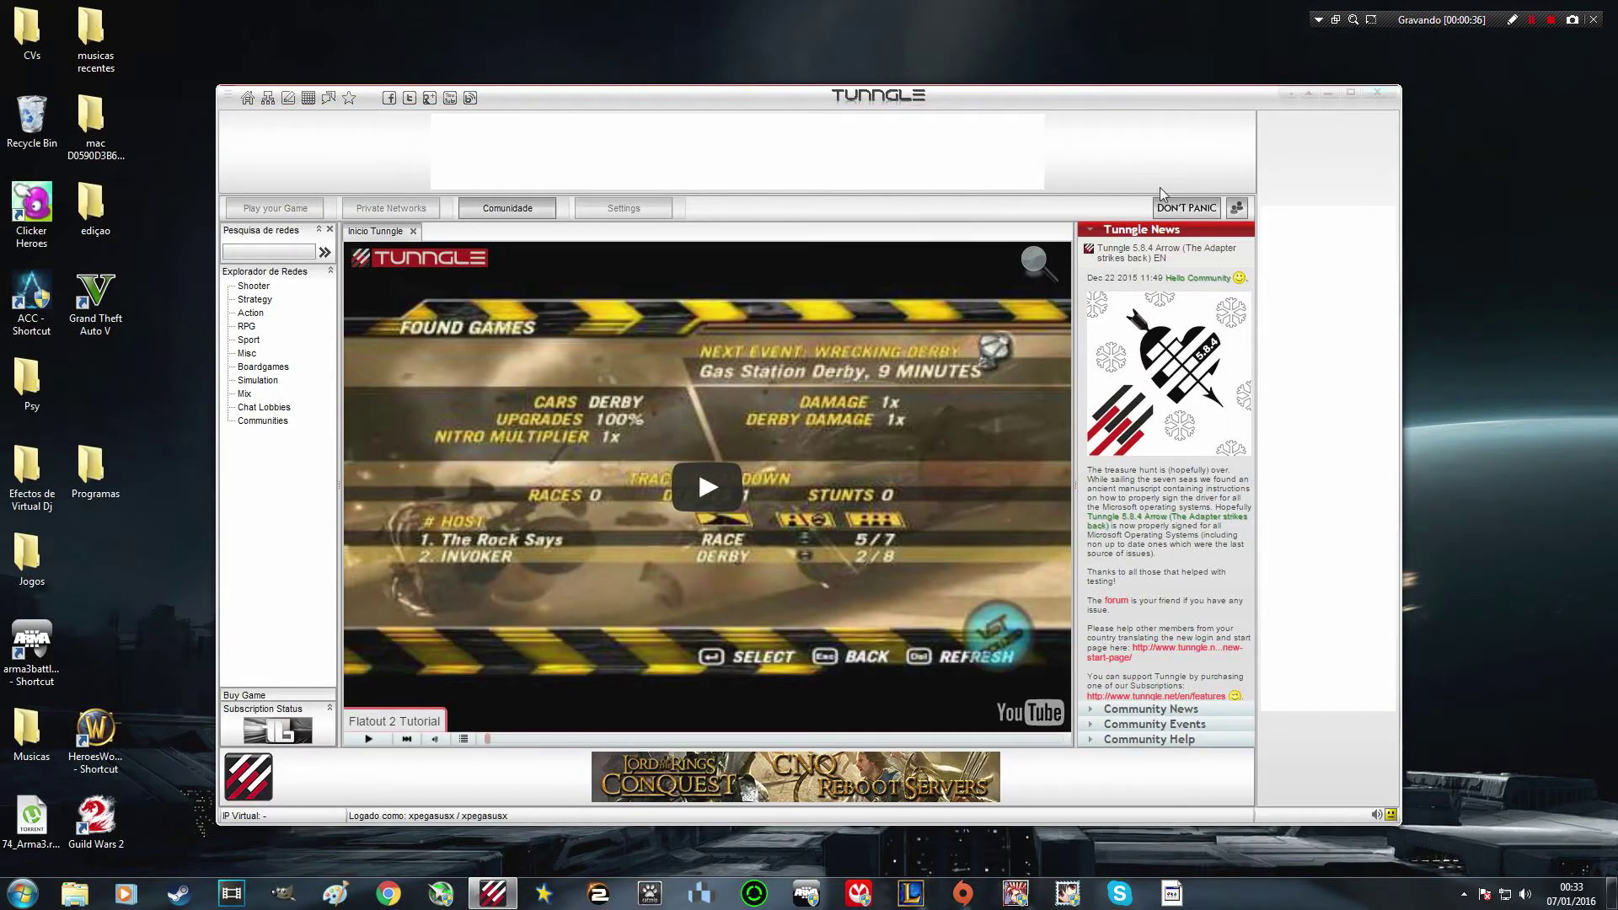
mouse_move(737, 111)
left_mouse_down()
mouse_move(1439, 105)
mouse_move(747, 137)
left_mouse_up()
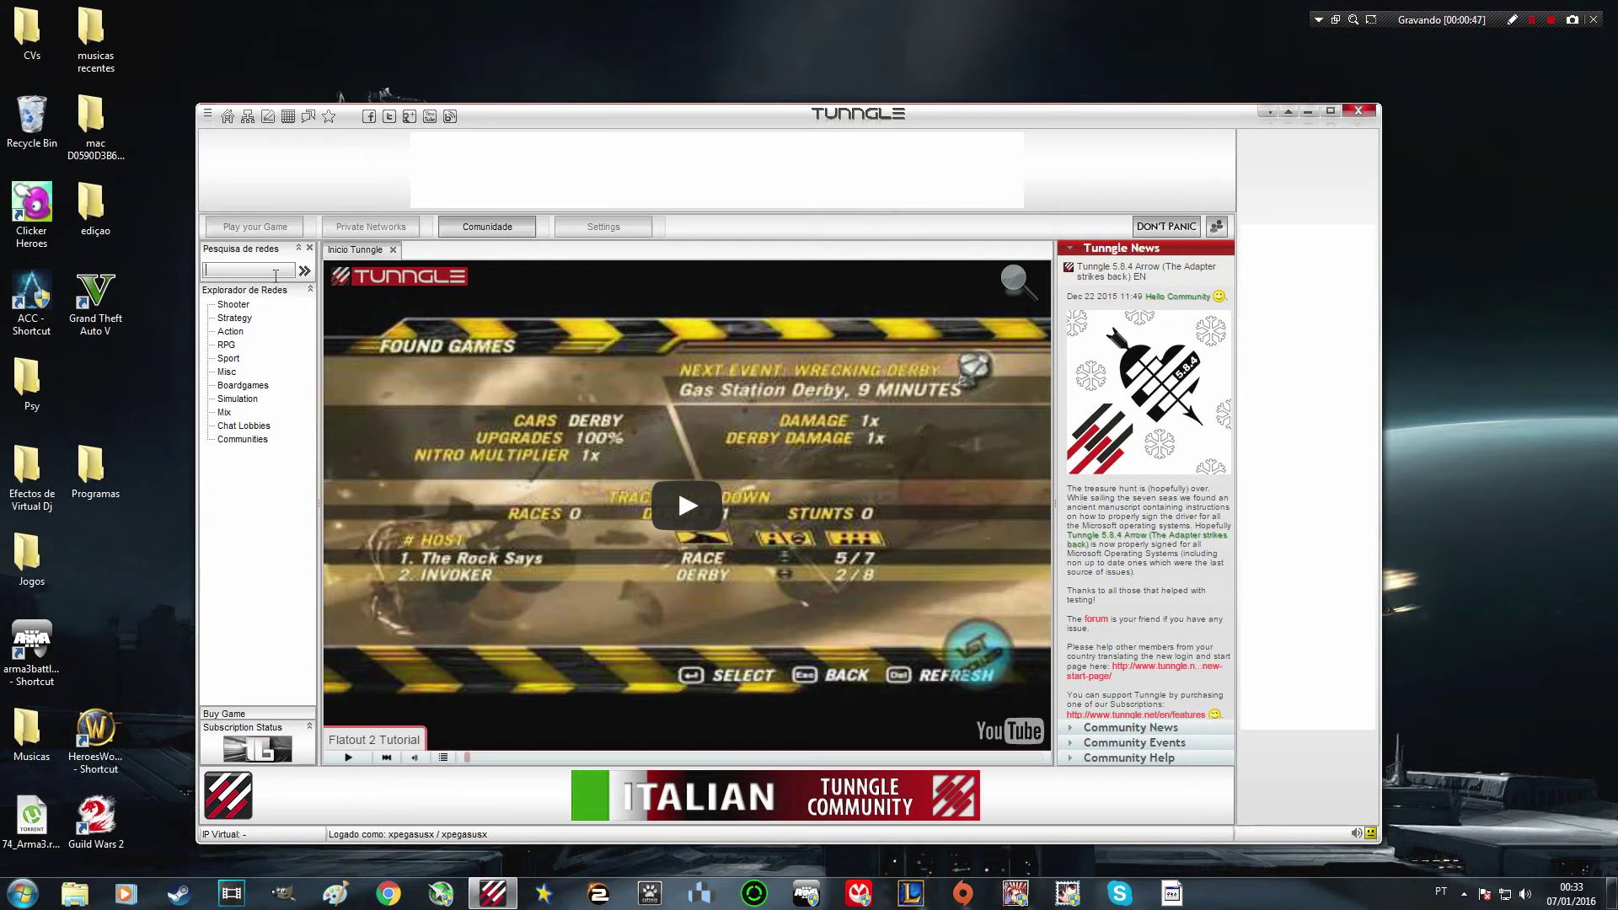
Browse Tunngle's Private Networks and Settings options, toggle Ativar sons in the sound settings, and close them without applying
left_click(389, 231)
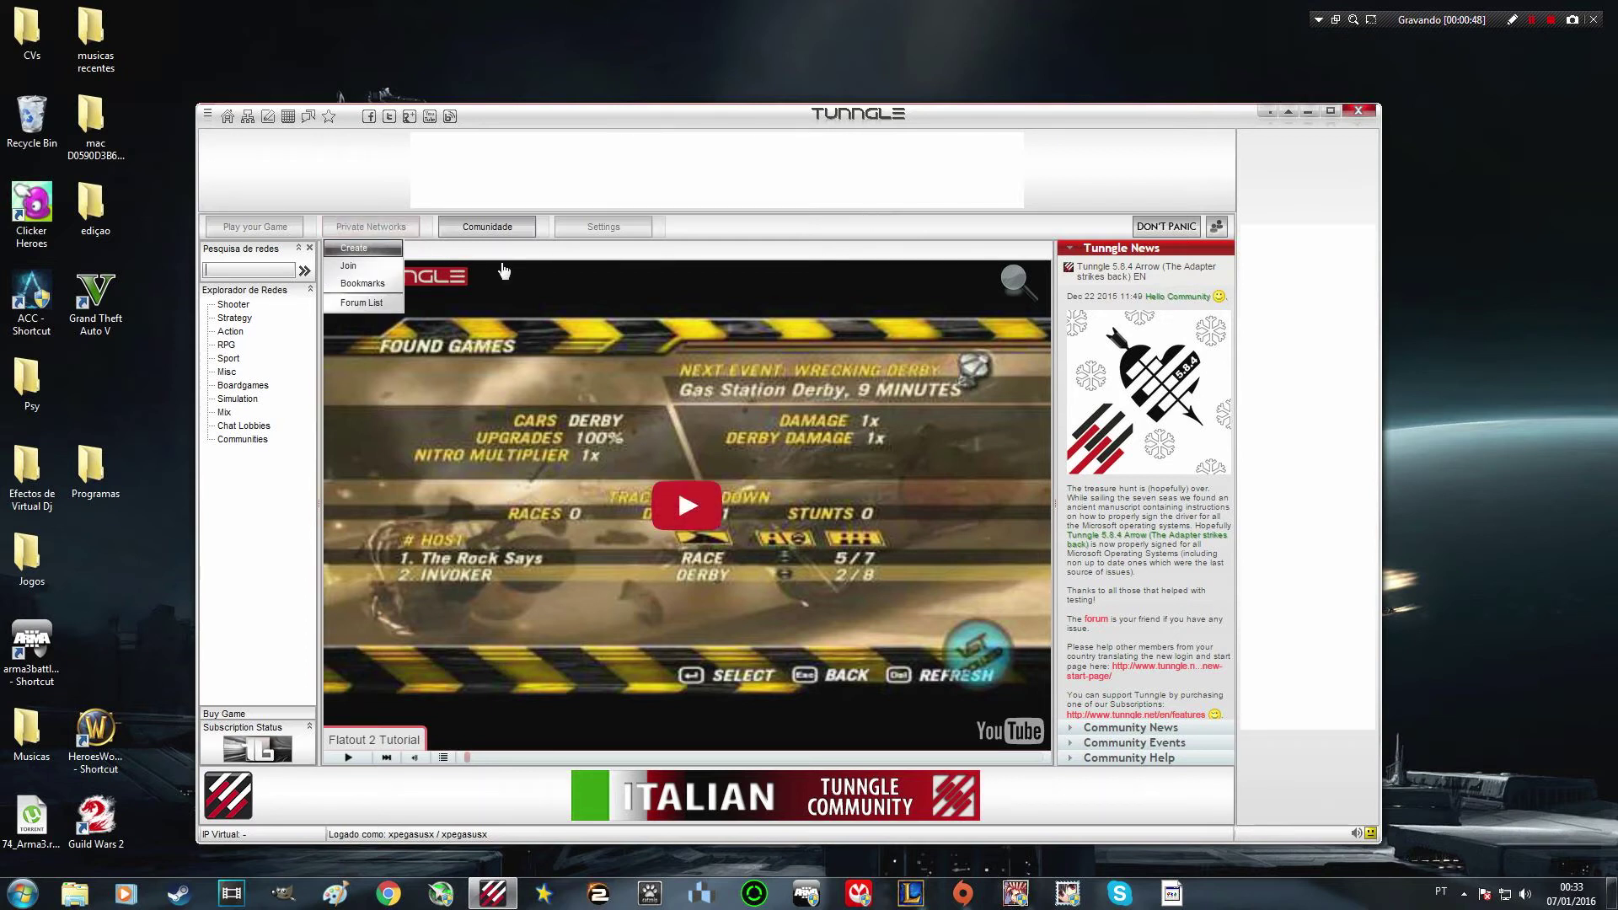
left_click(622, 229)
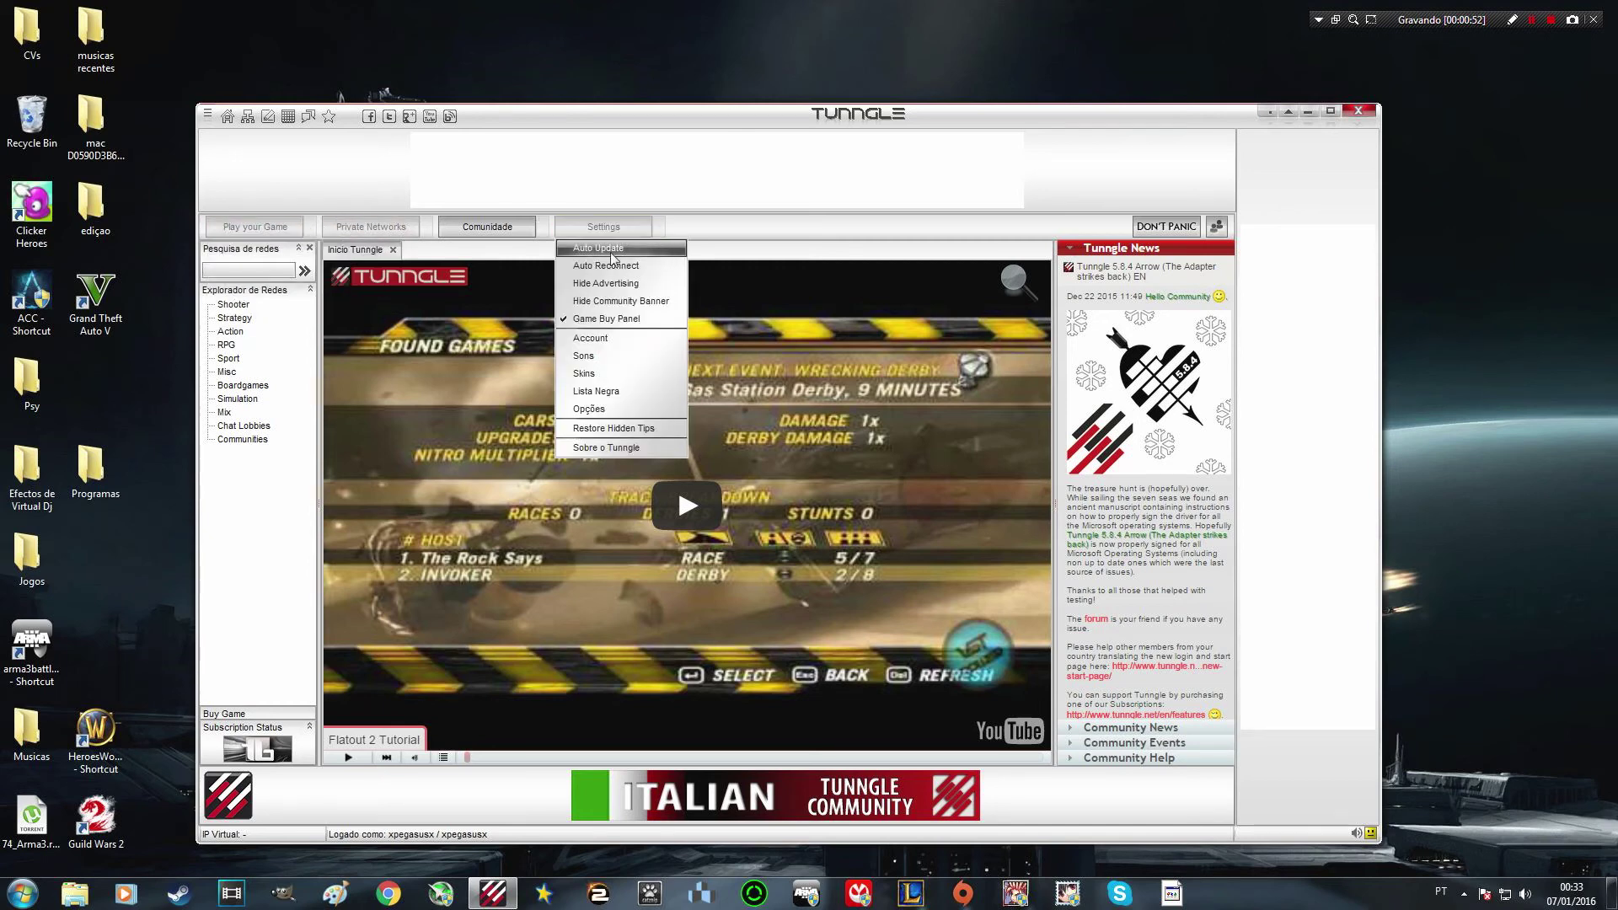
left_click(484, 226)
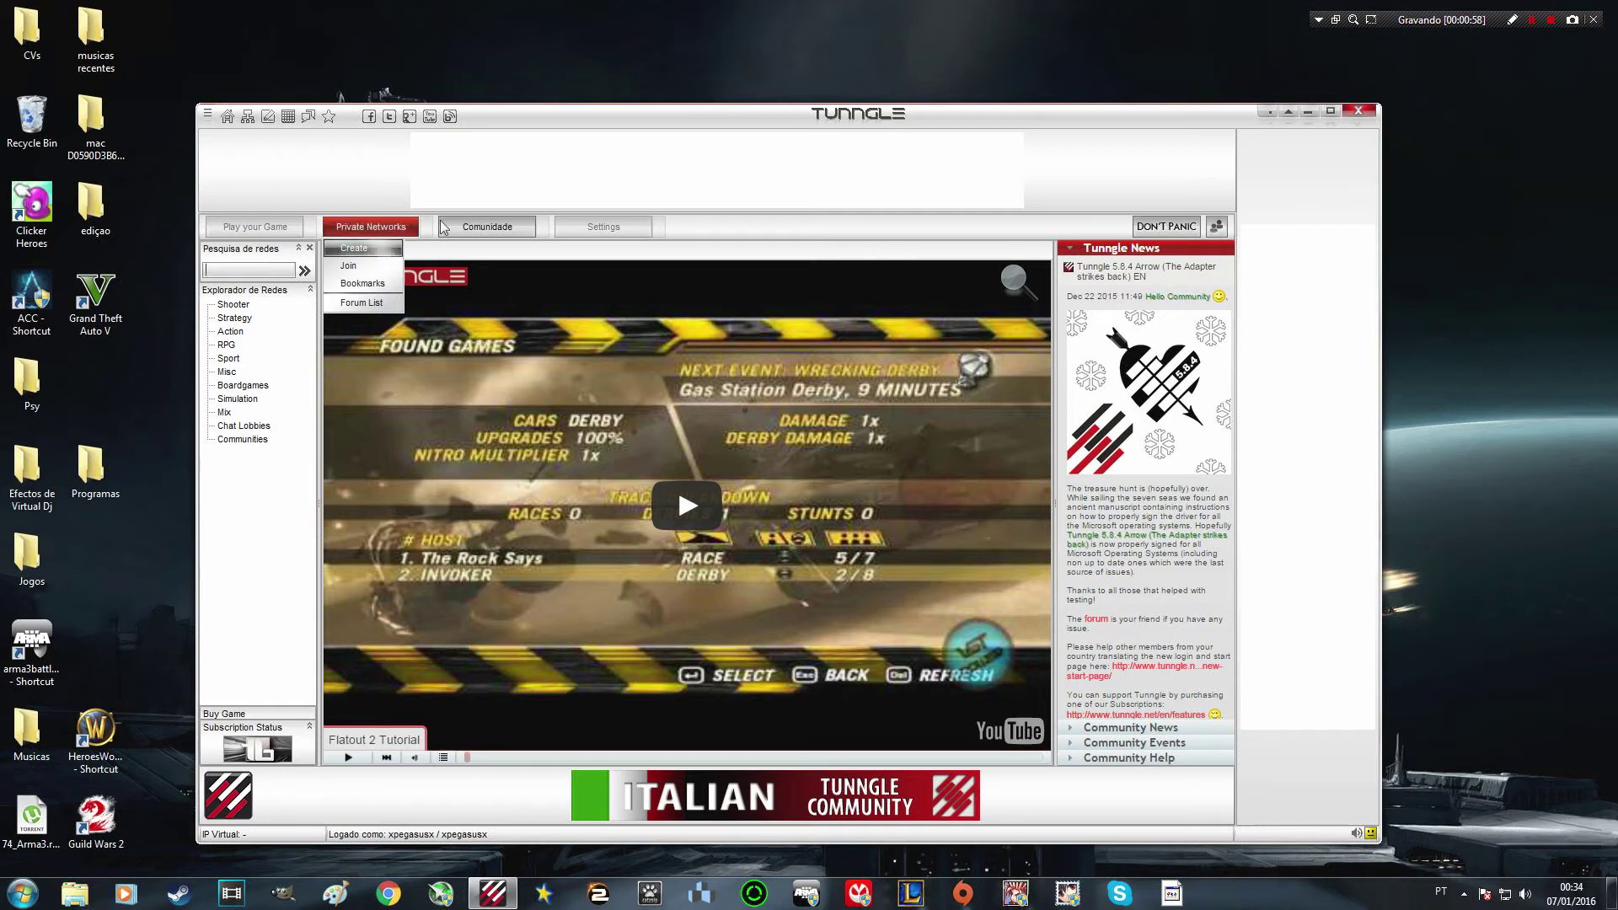
mouse_move(590, 228)
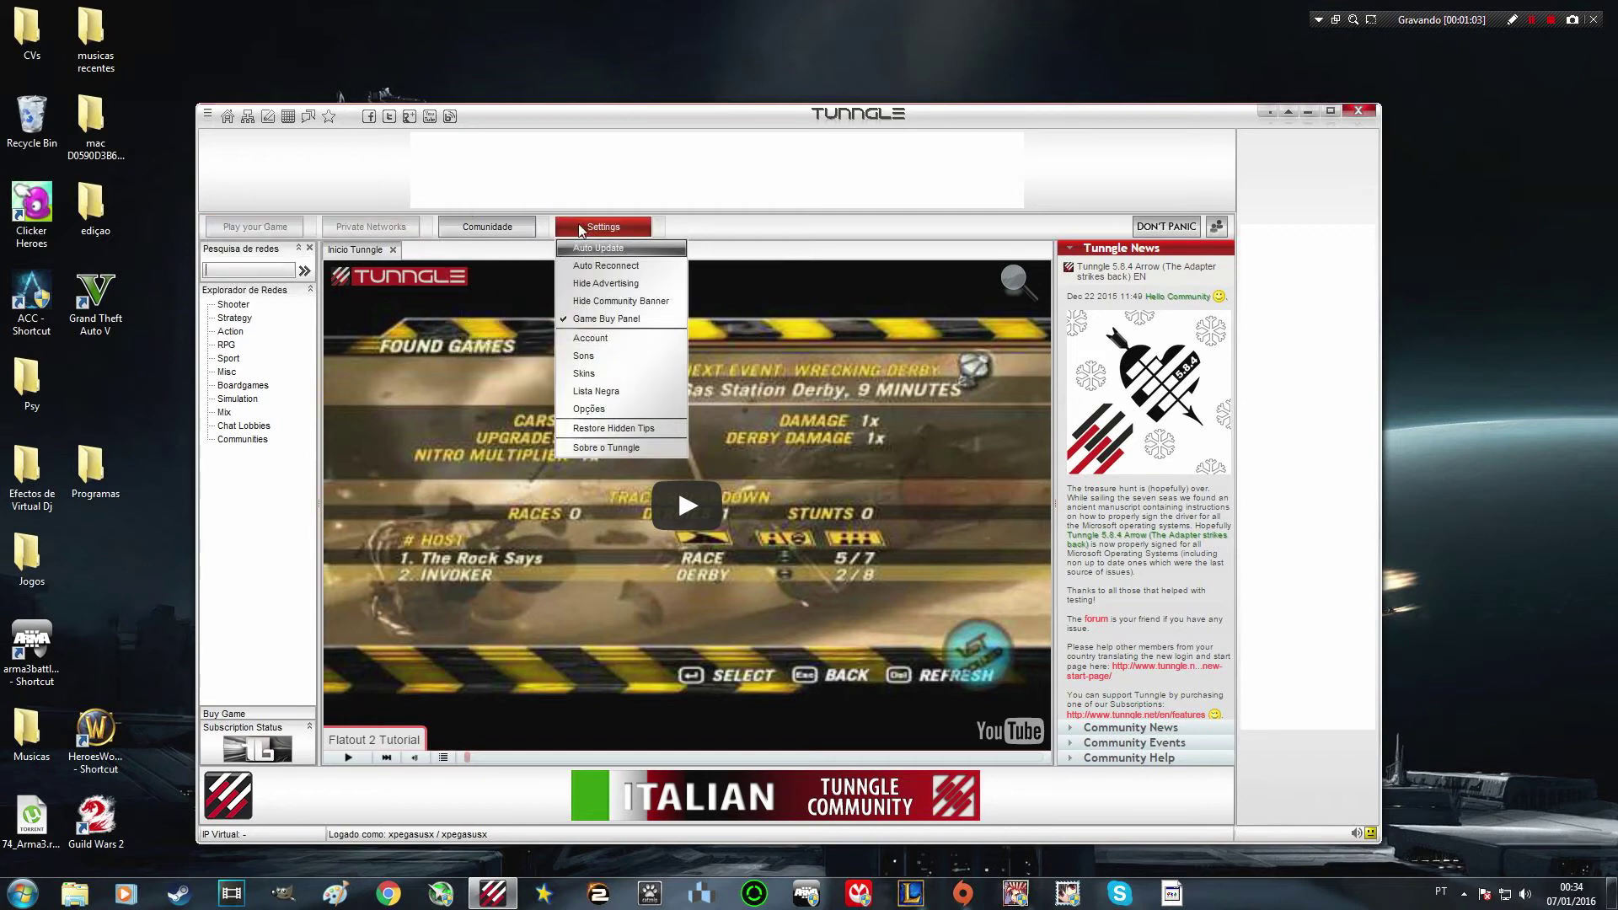
left_click(605, 357)
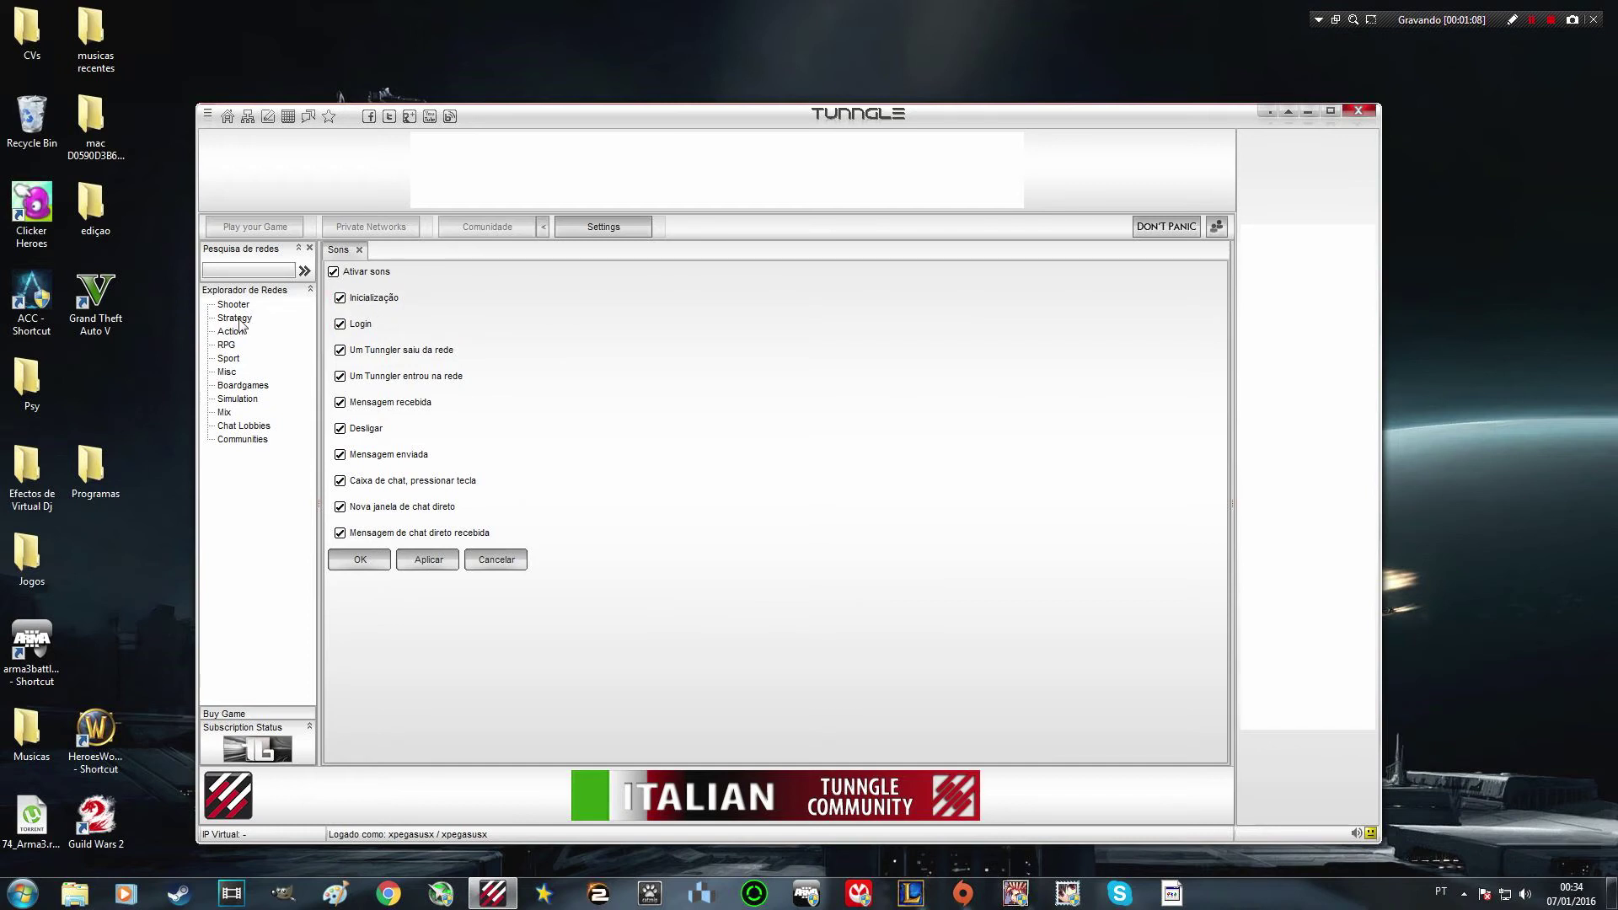
left_click(334, 271)
left_click(360, 250)
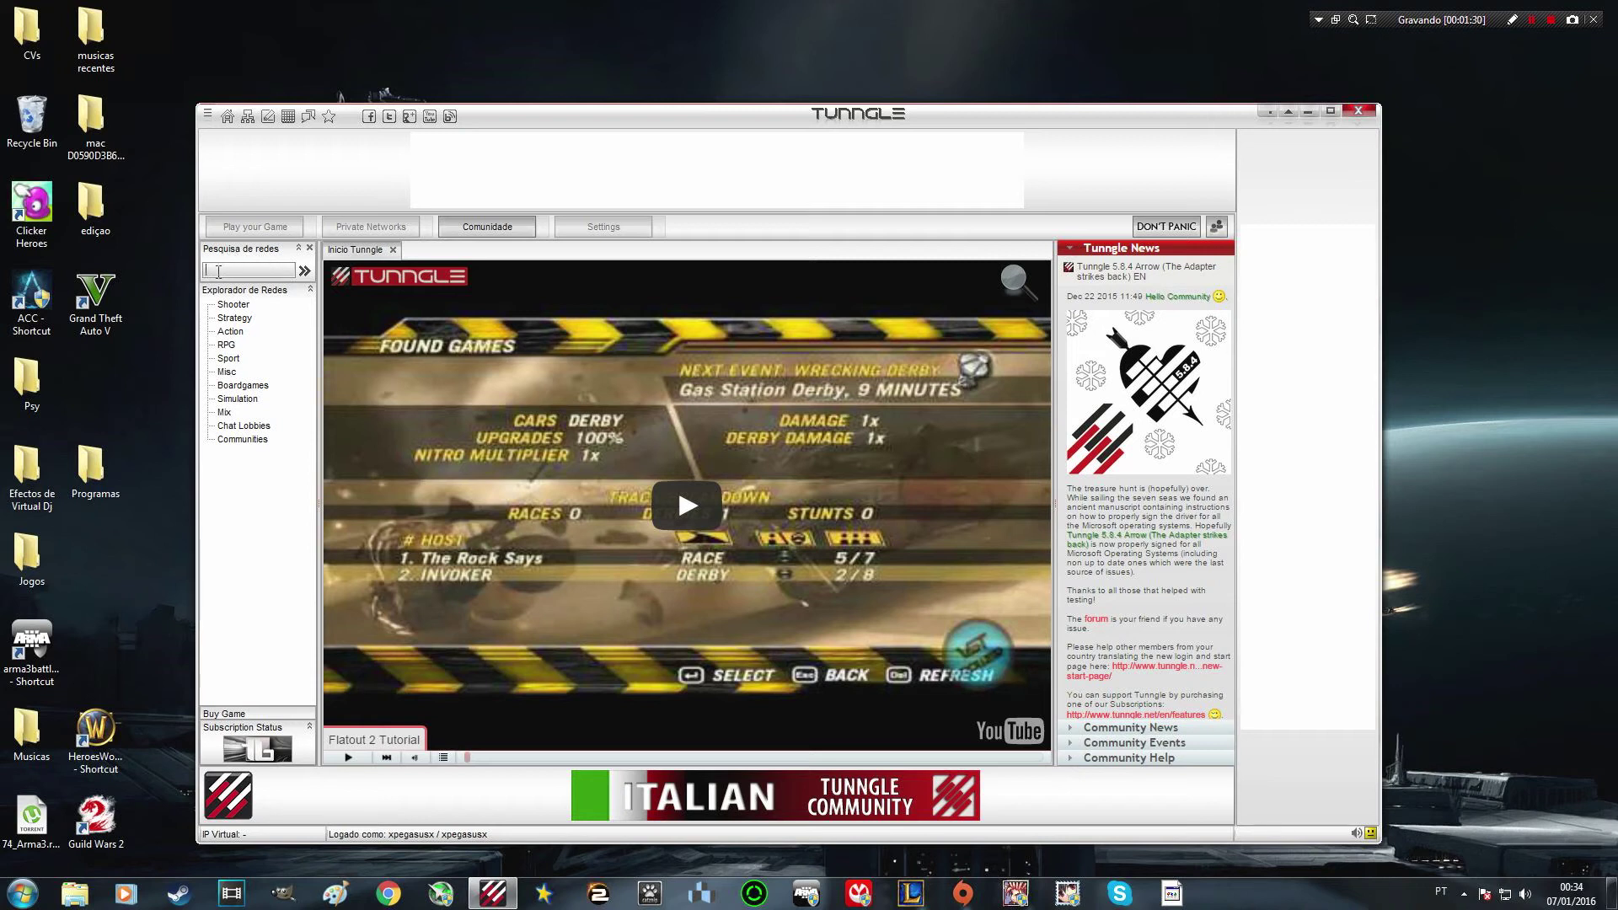
Search the Tunngle networks for "arma" and select the ArmA III network in the results
left_click(277, 266)
key("Return")
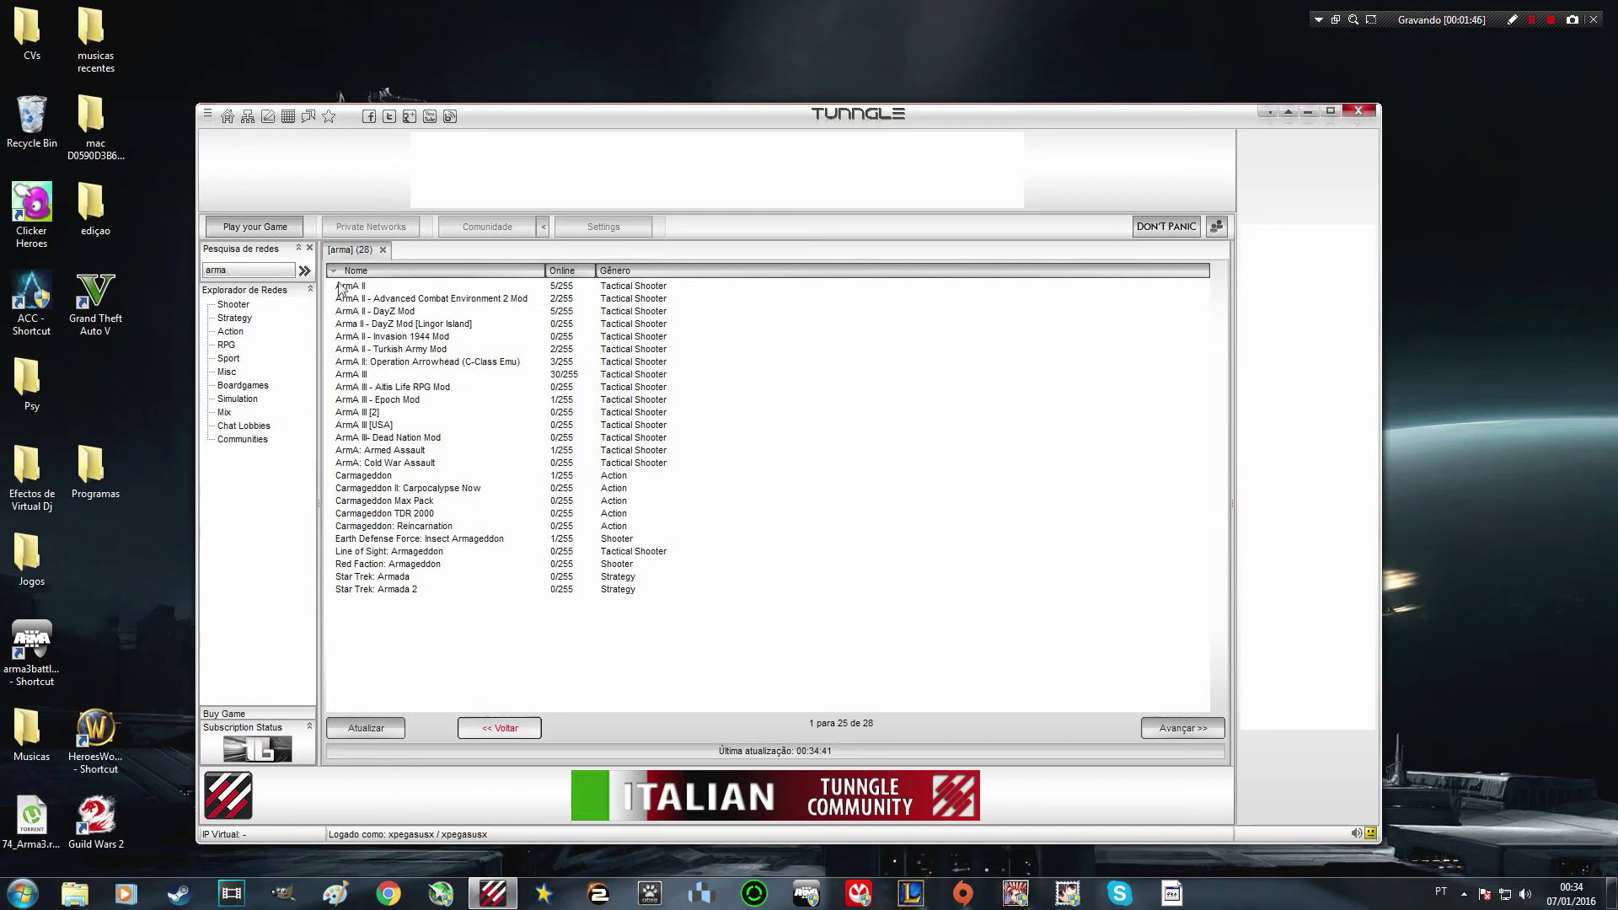
left_click(355, 377)
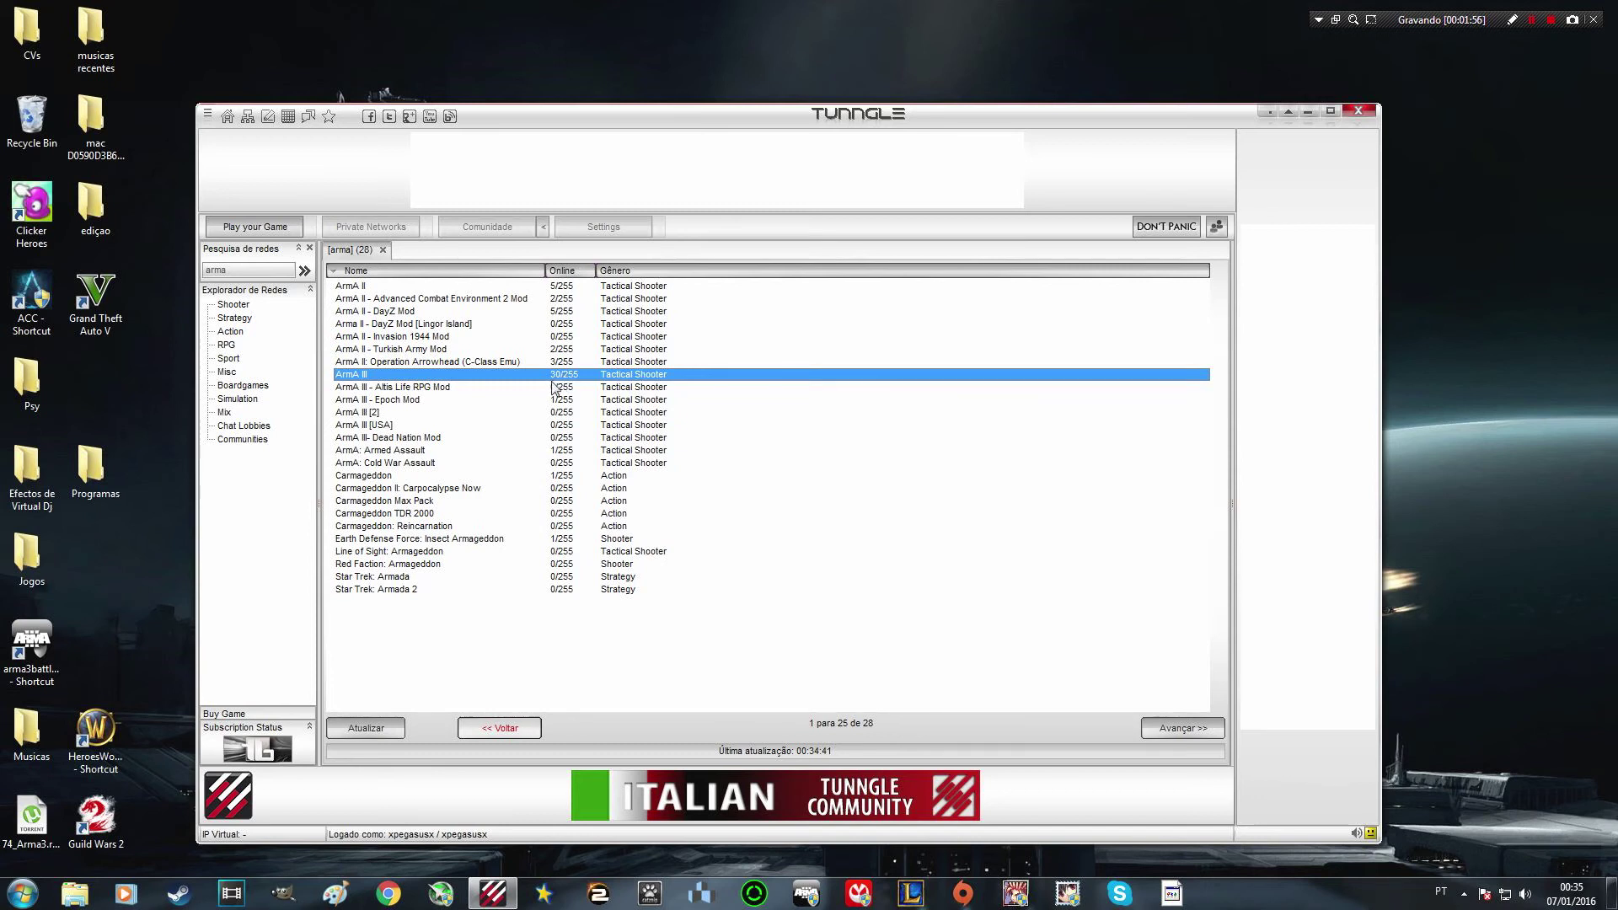
Join the selected ArmA III network in Tunngle and hide the Tunngle window
double_click(347, 375)
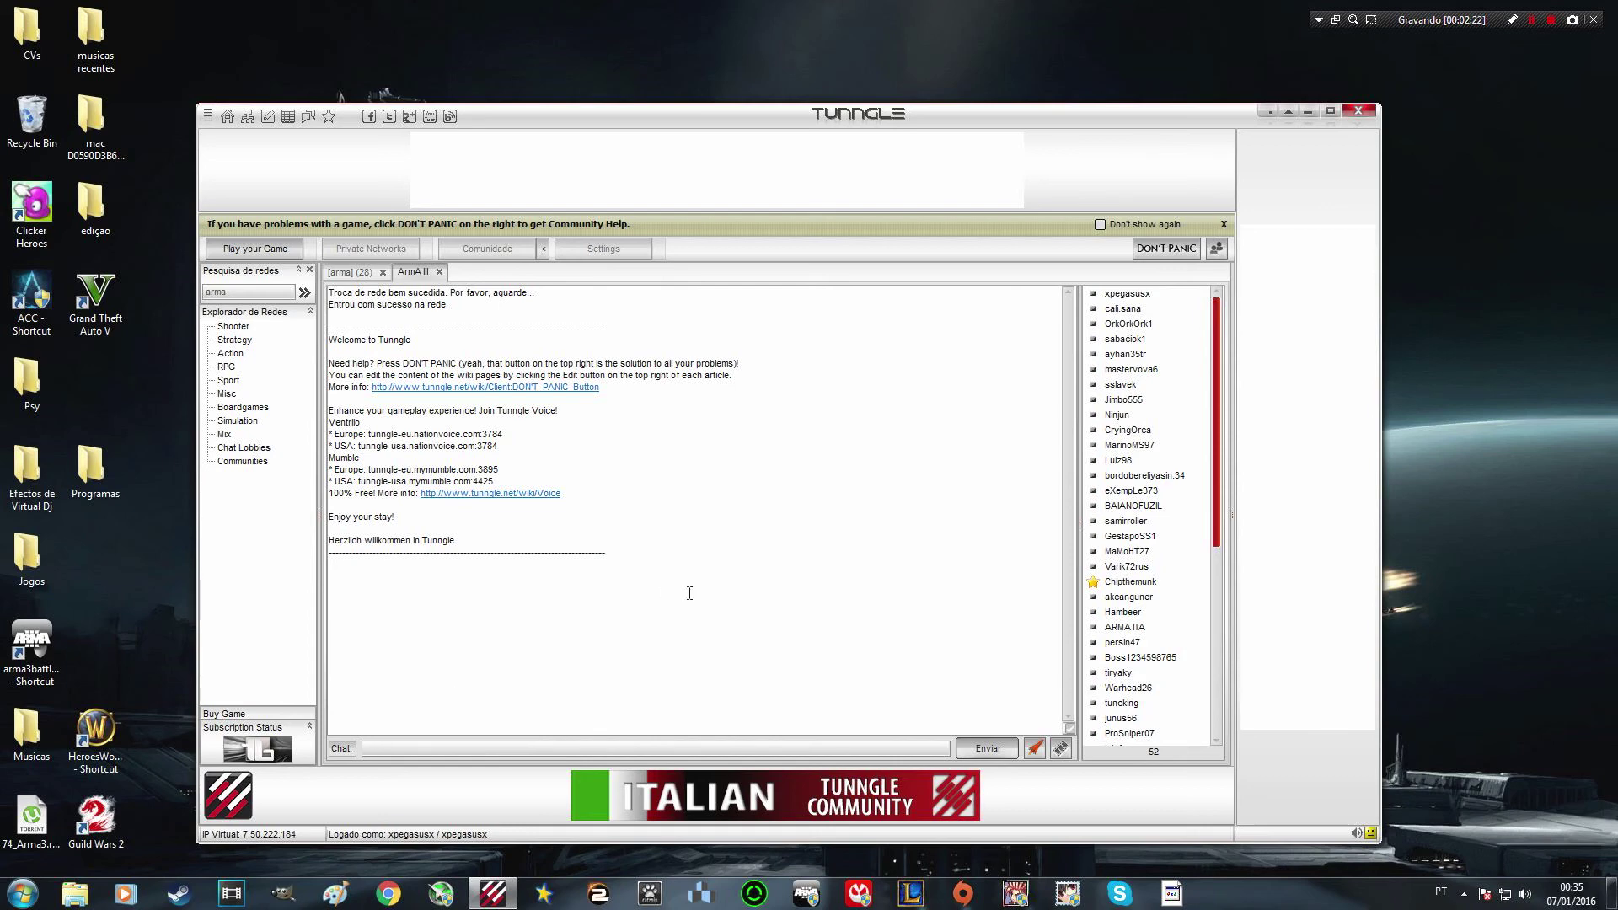
left_click(1283, 114)
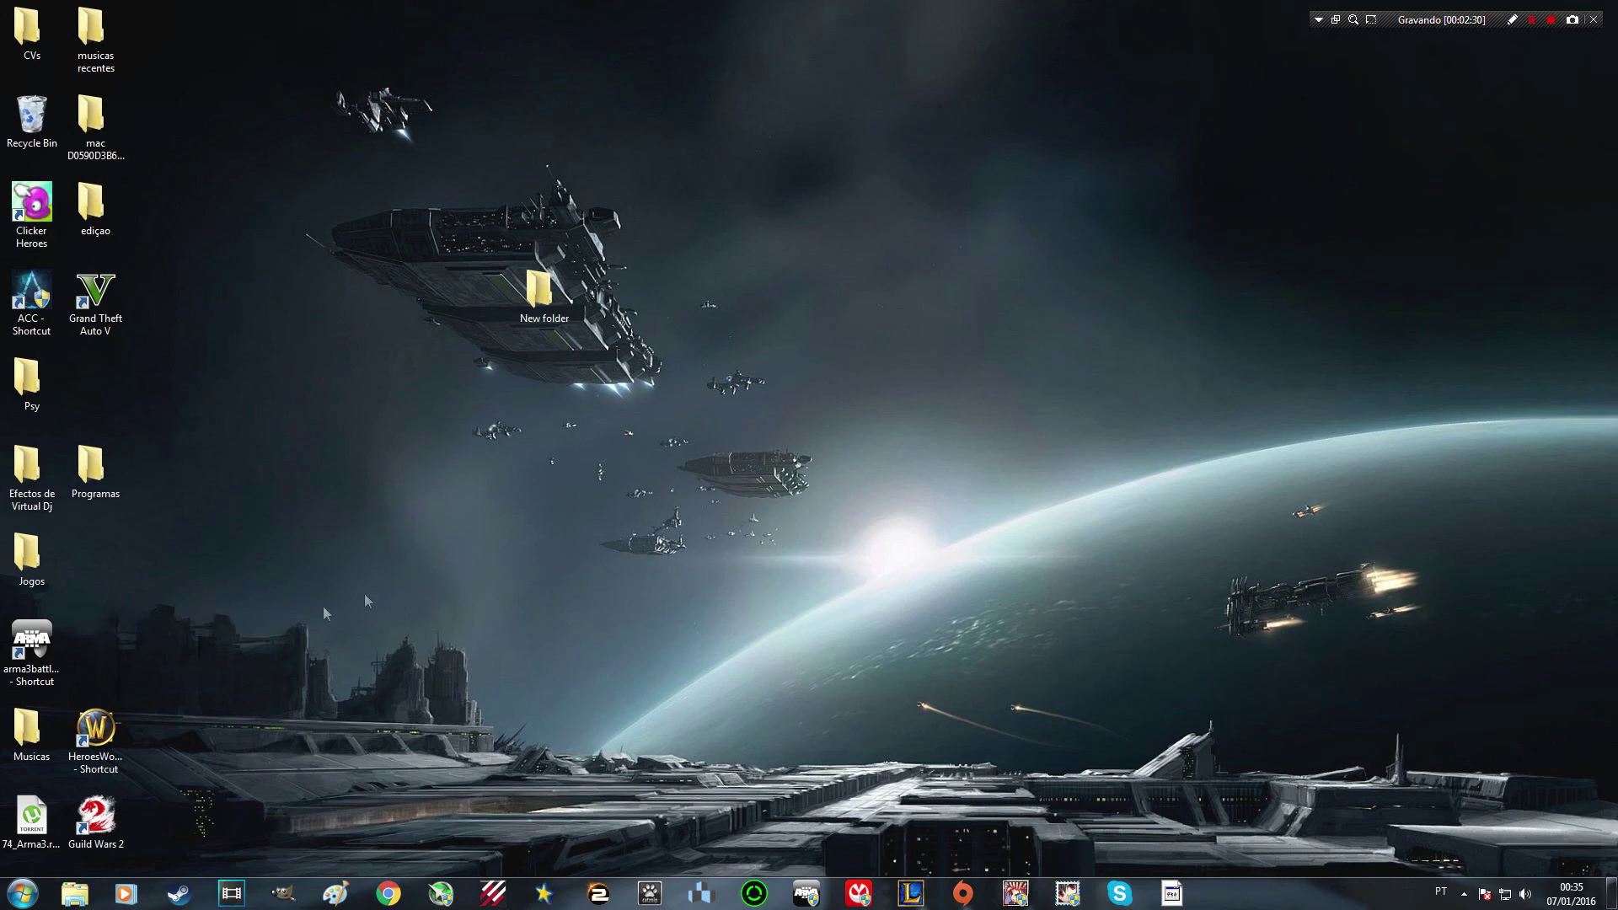
Open the file location of the desktop arma3battleye shortcut and examine the Arma3 folder's contents, especially the application files around arma3battleye
right_click(54, 642)
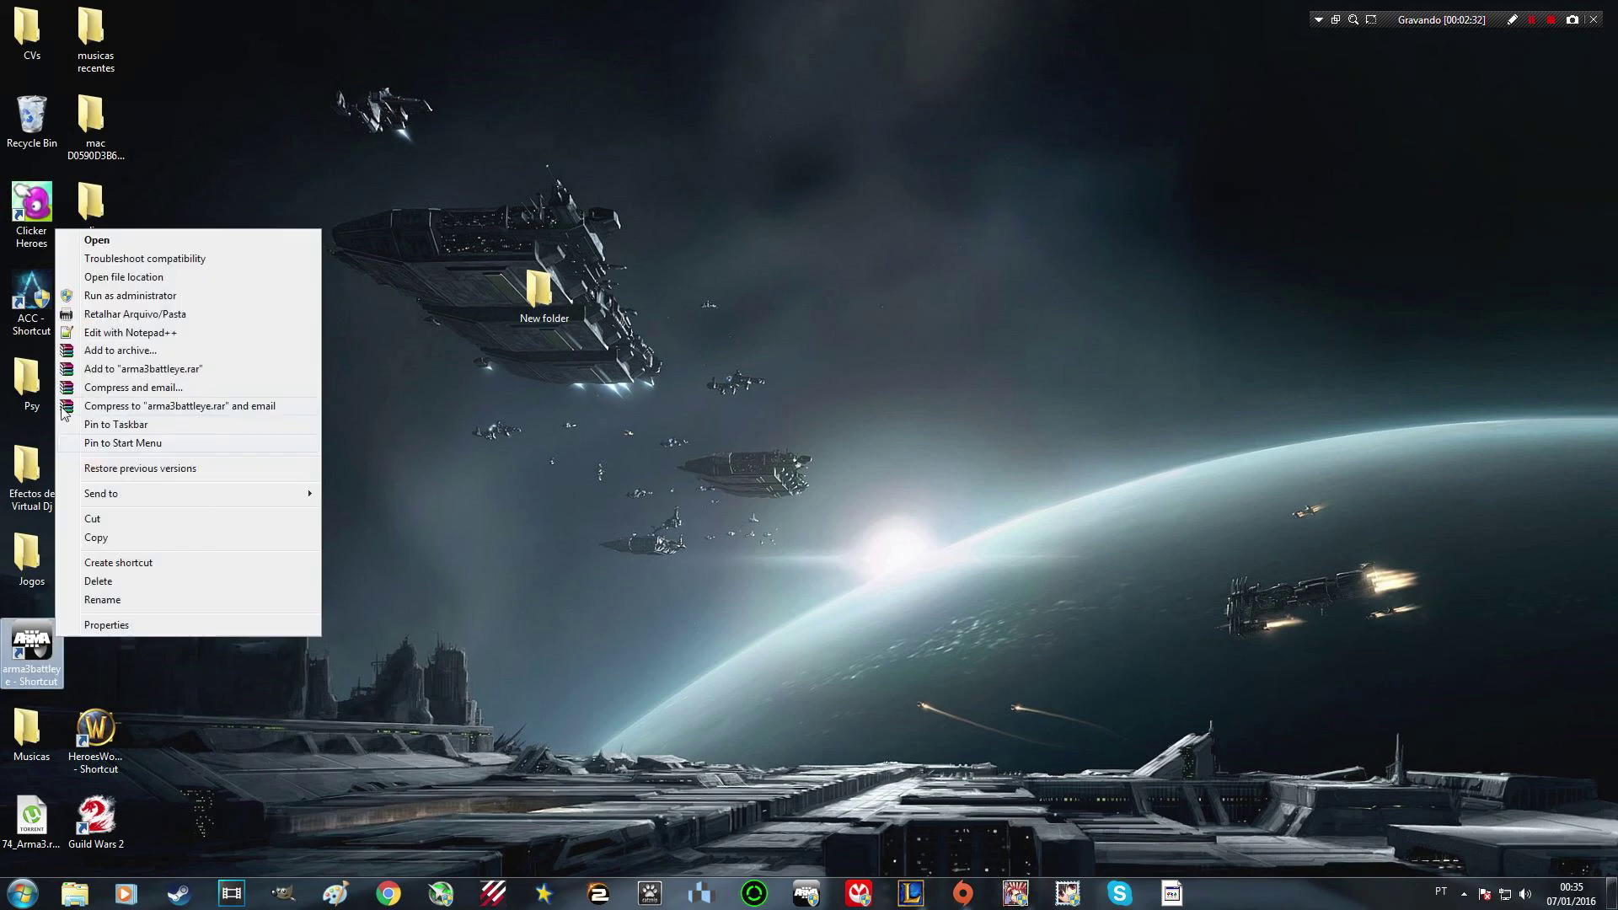
left_click(161, 278)
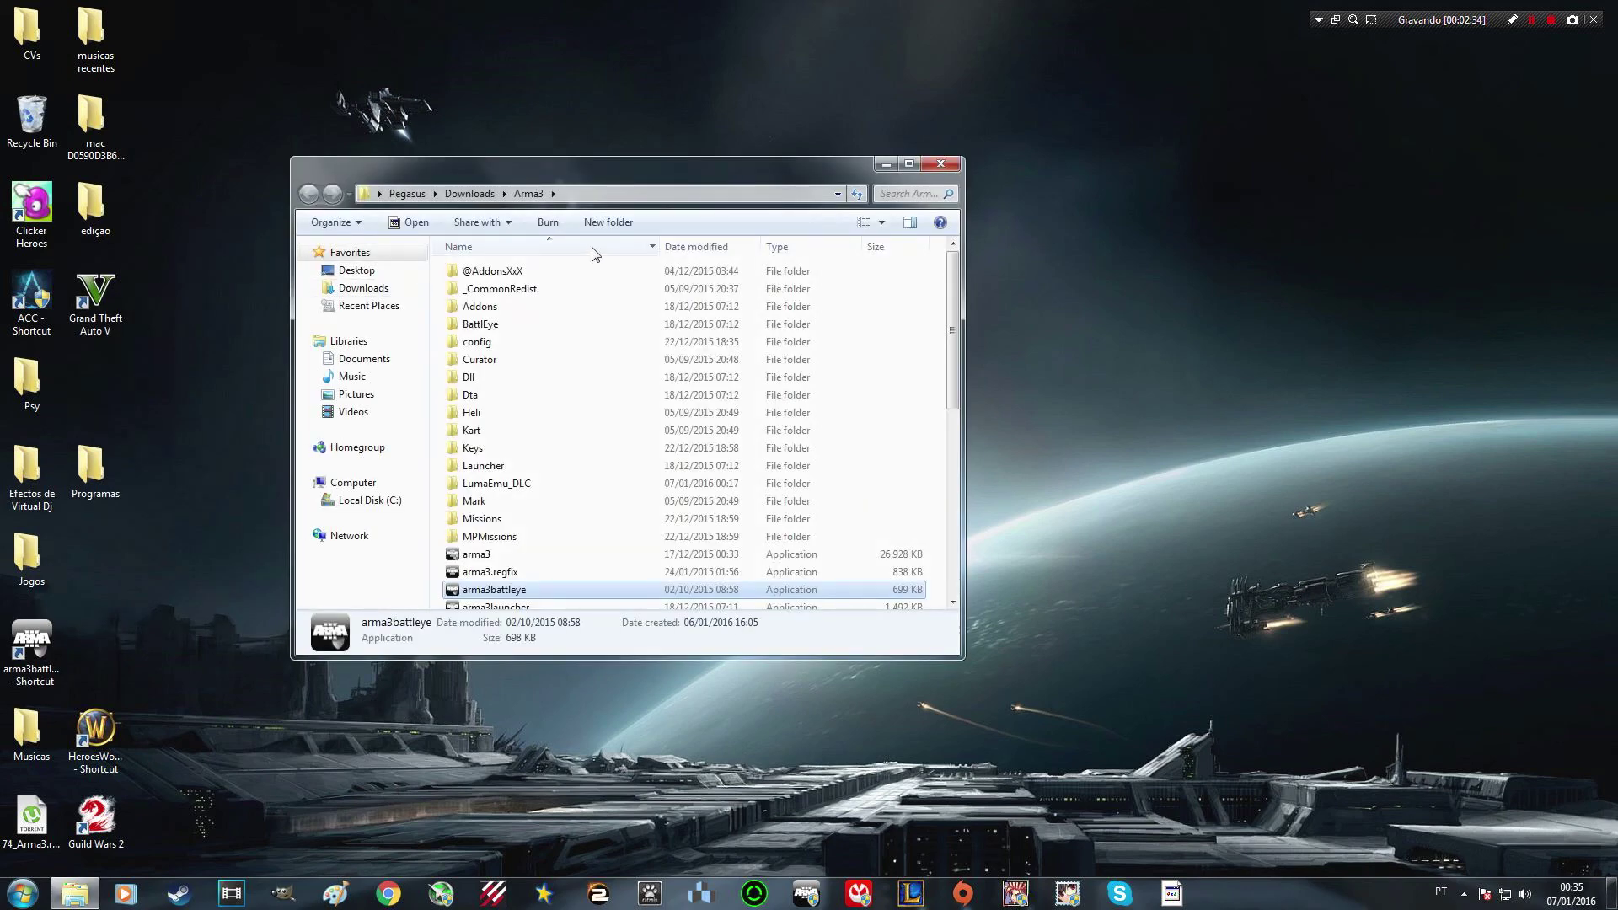
scroll(742, 396, "down", 5)
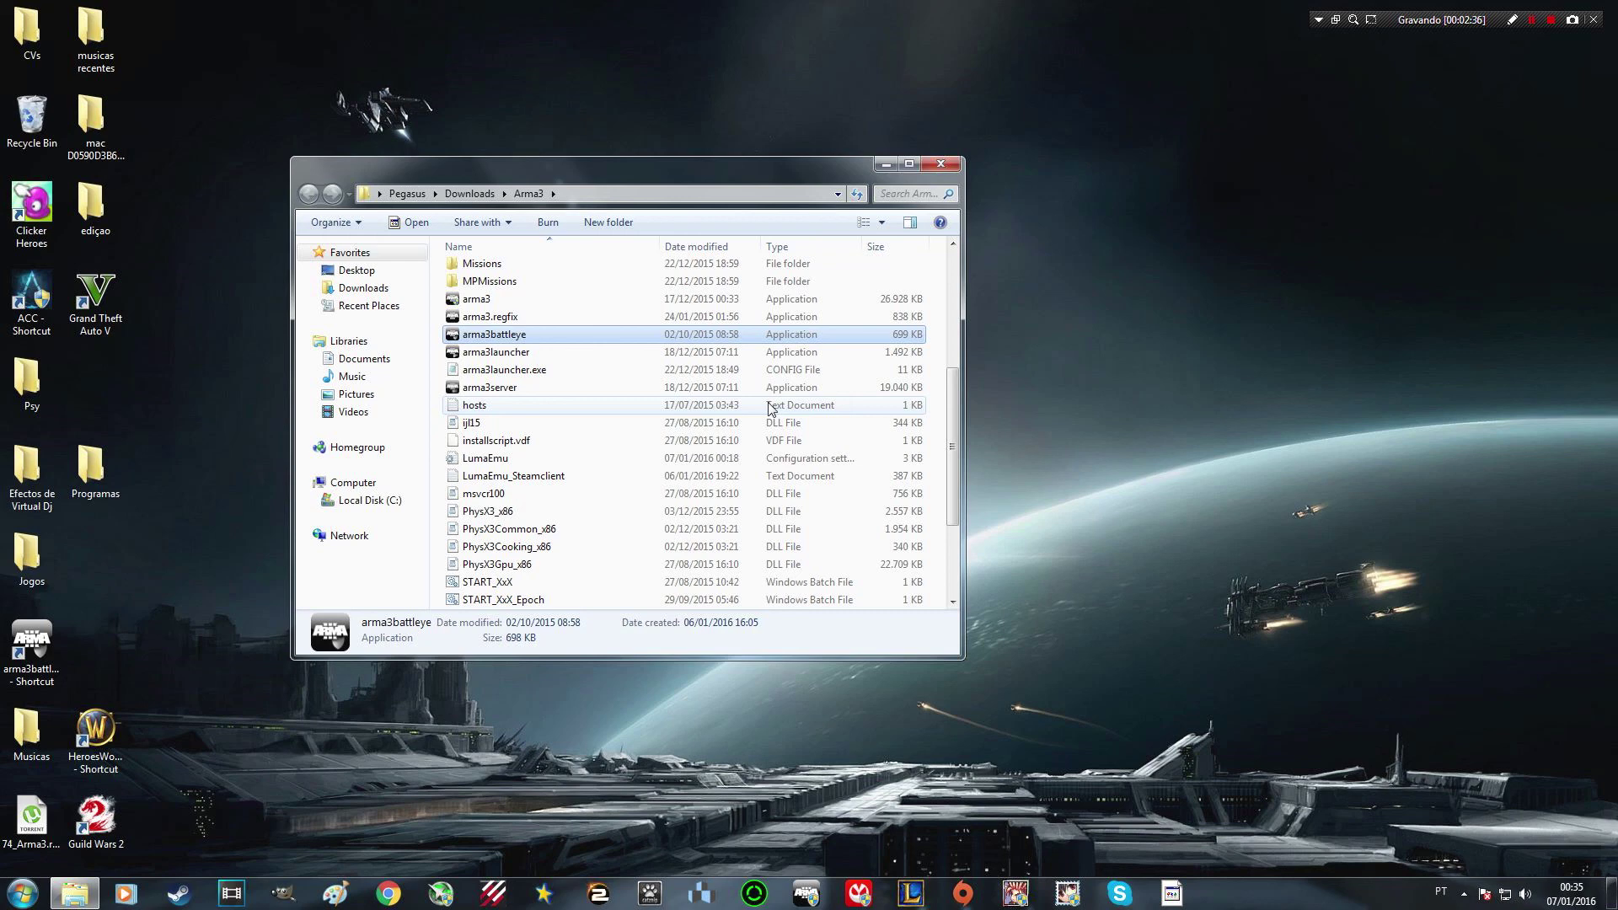
scroll(771, 409, "down", 3)
scroll(792, 421, "up", 3)
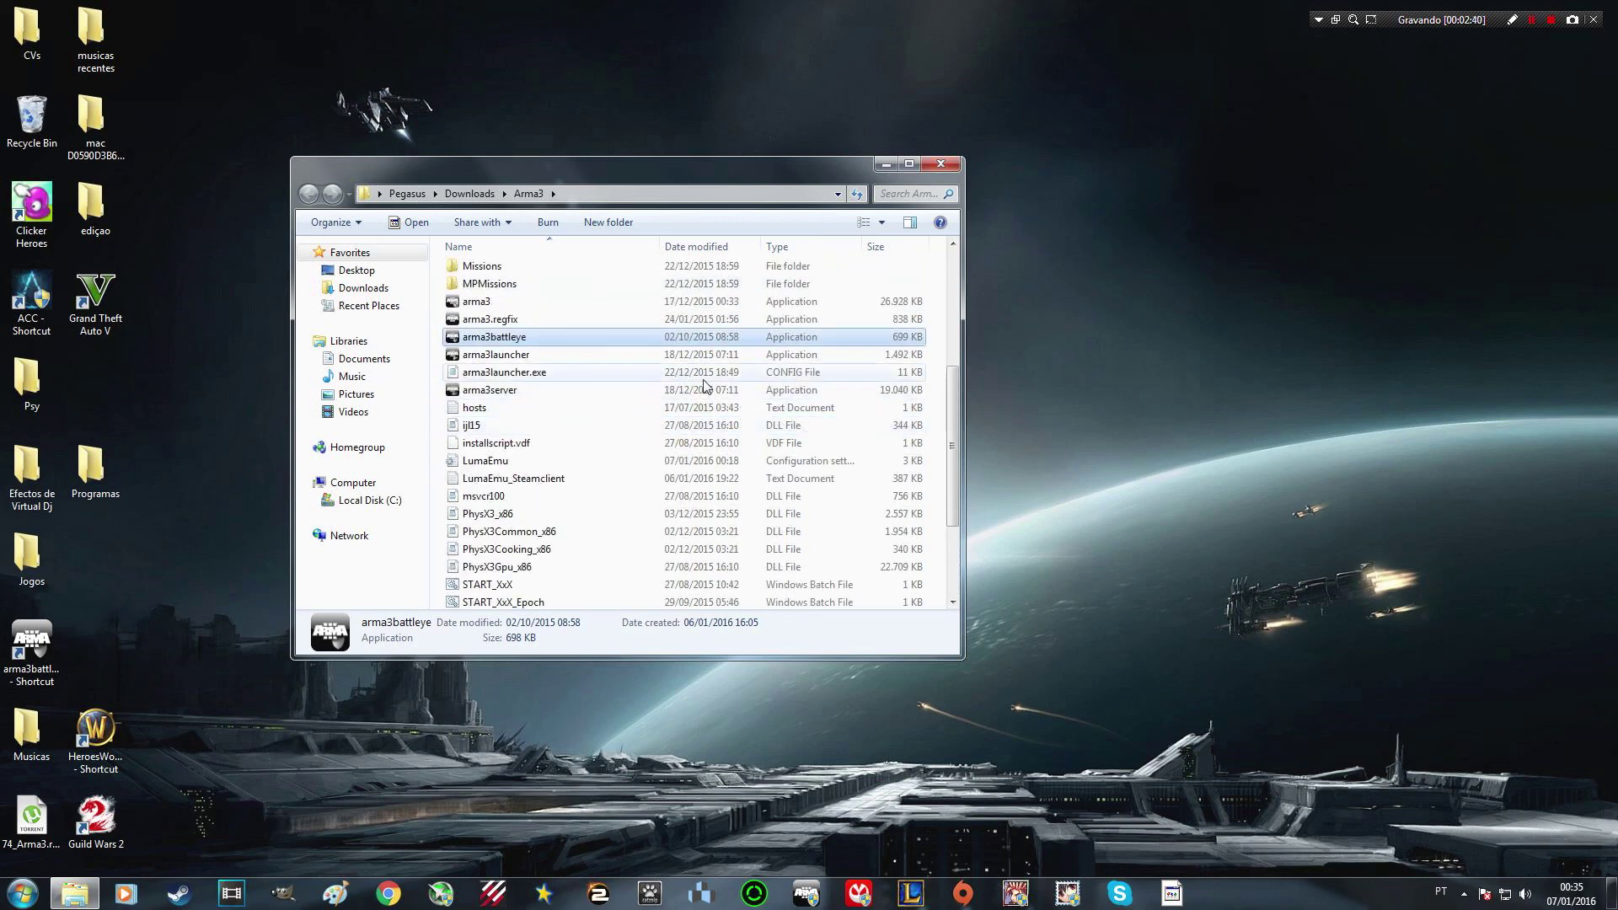
scroll(678, 388, "up", 5)
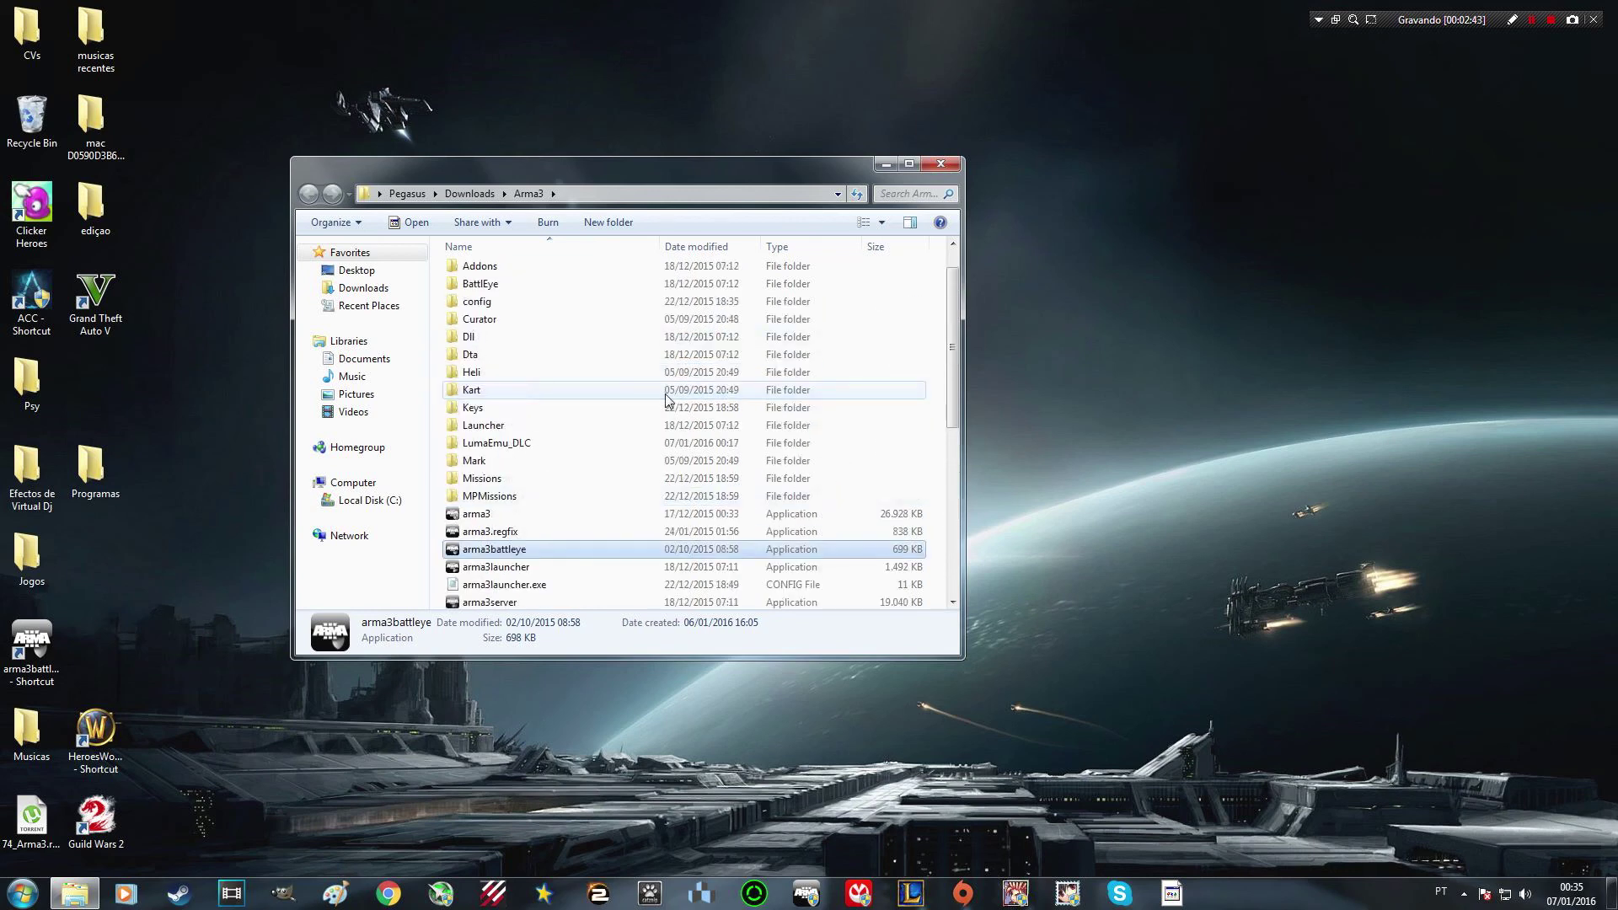
scroll(666, 398, "down", 3)
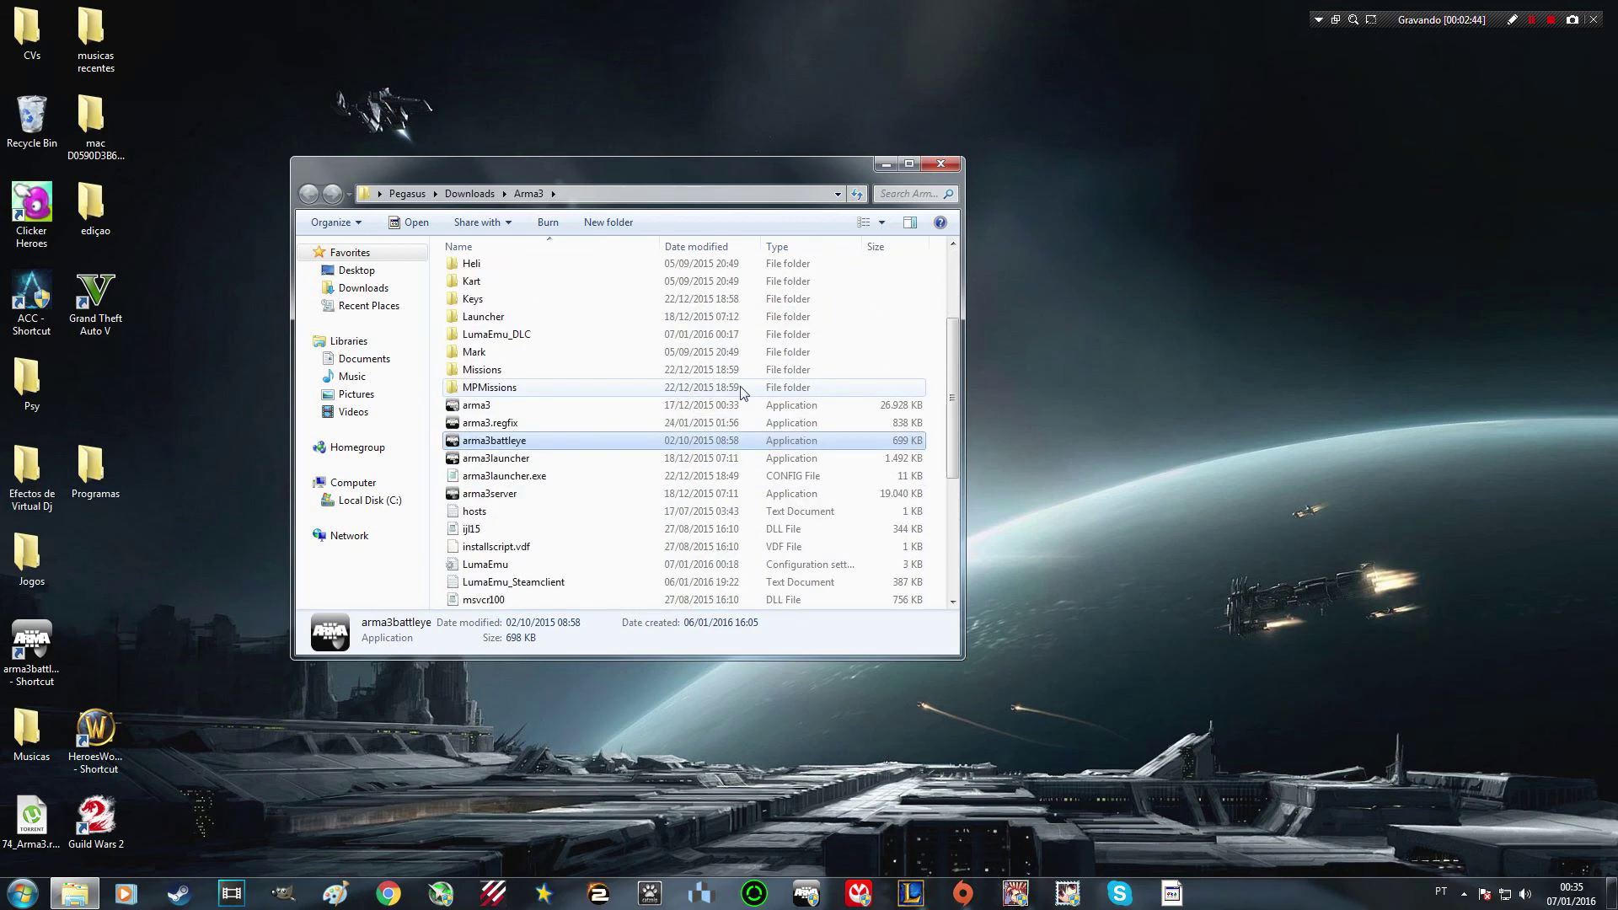
scroll(645, 403, "down", 1)
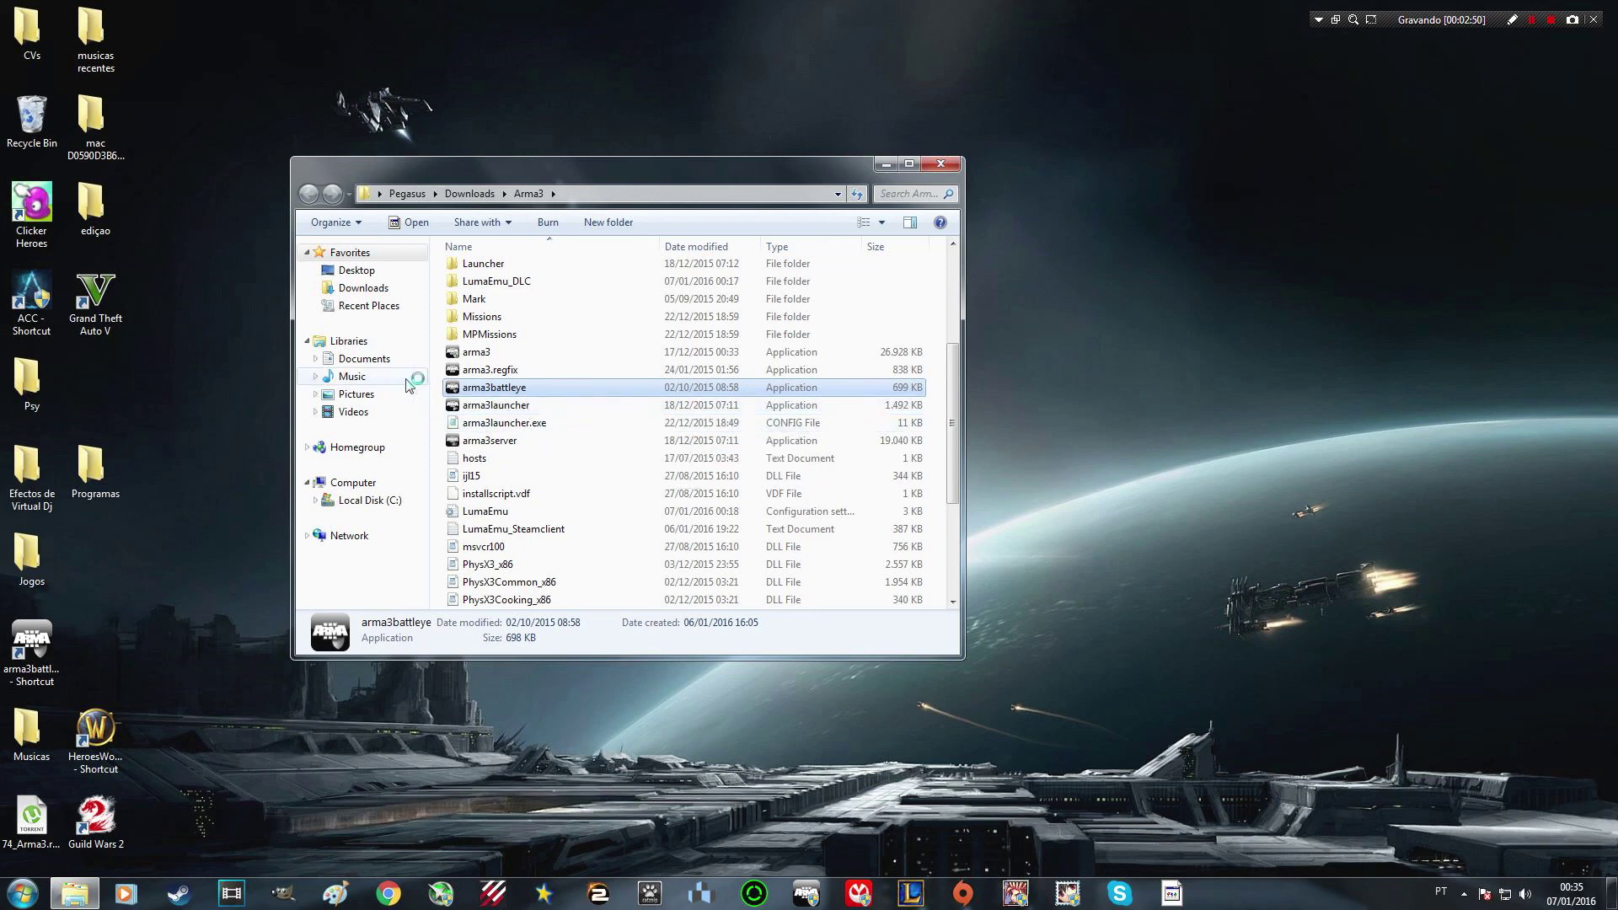
scroll(566, 417, "down", 4)
scroll(579, 432, "up", 4)
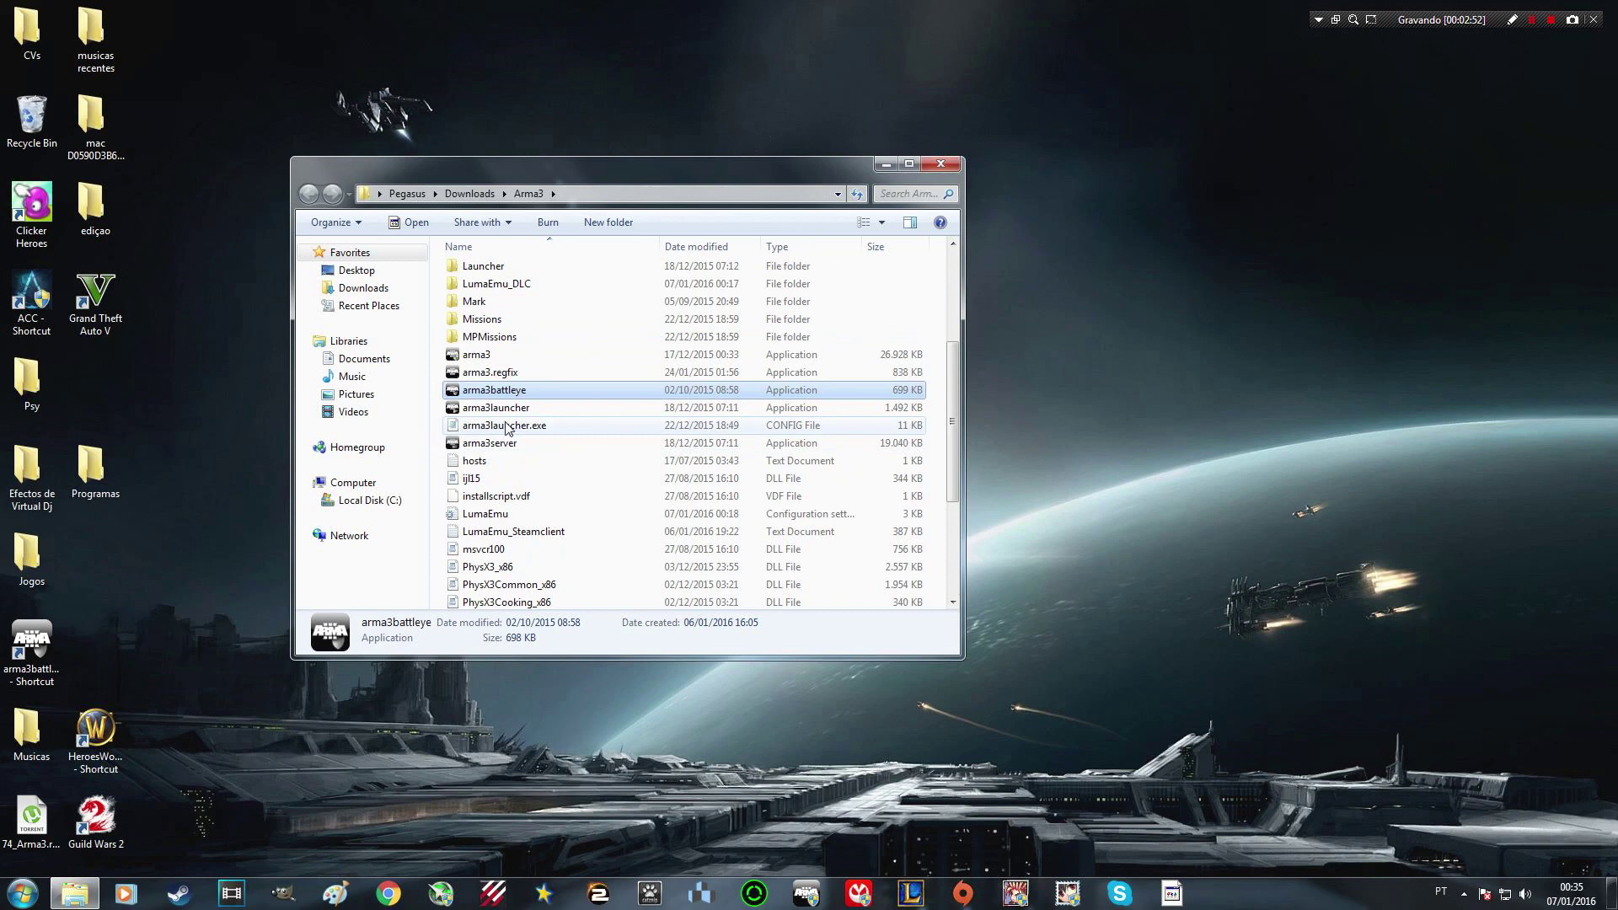
mouse_move(497, 400)
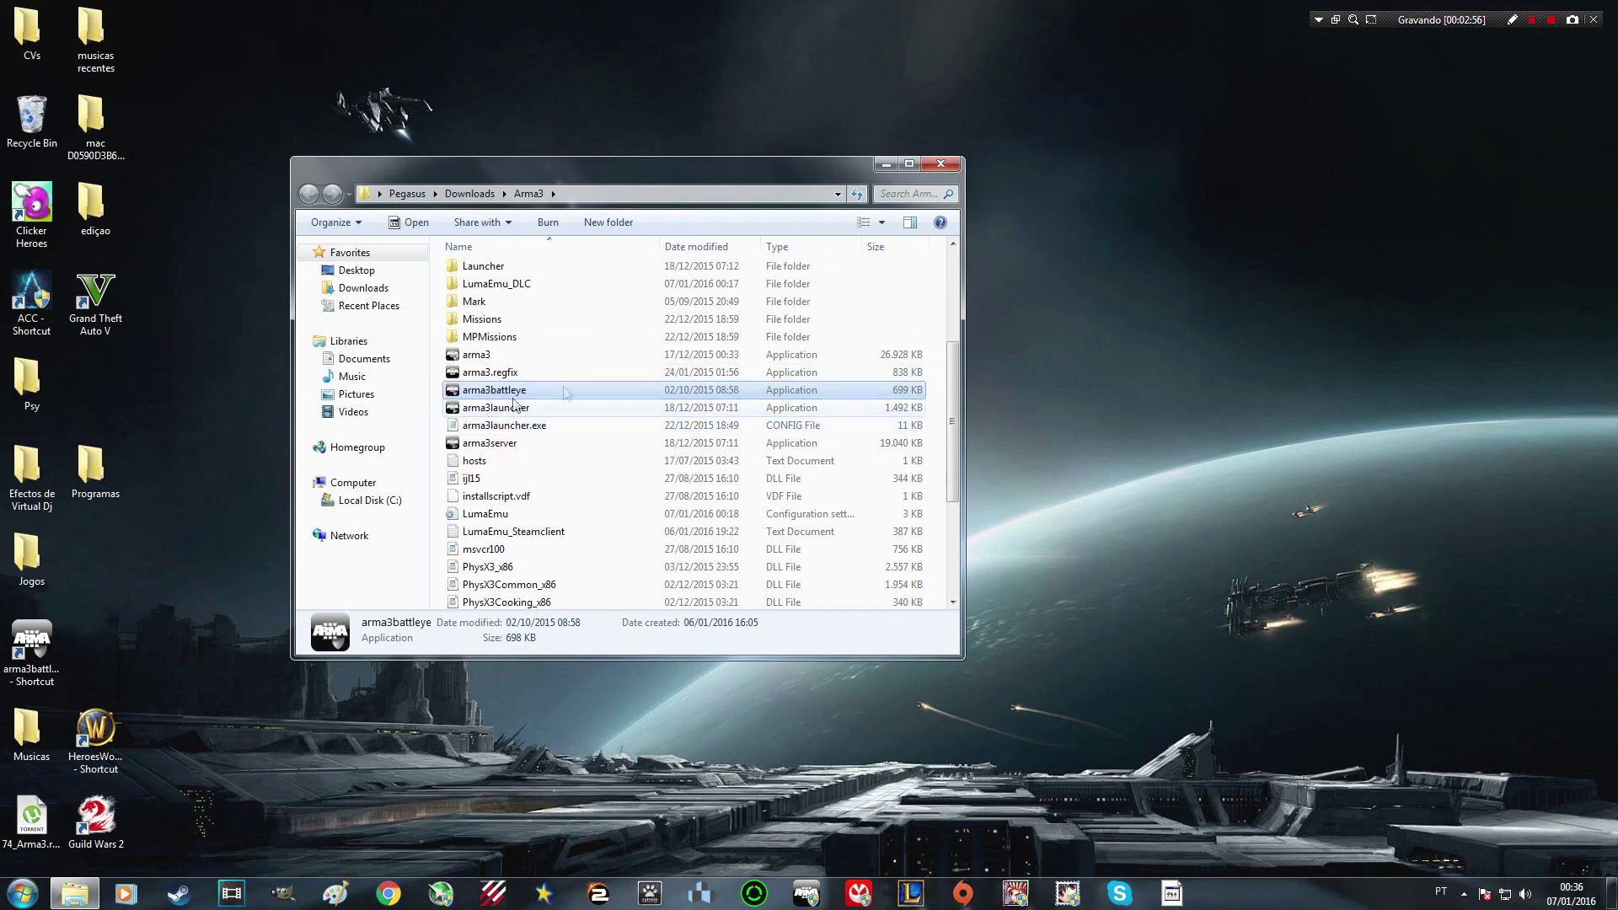
scroll(500, 428, "up", 2)
scroll(501, 430, "down", 1)
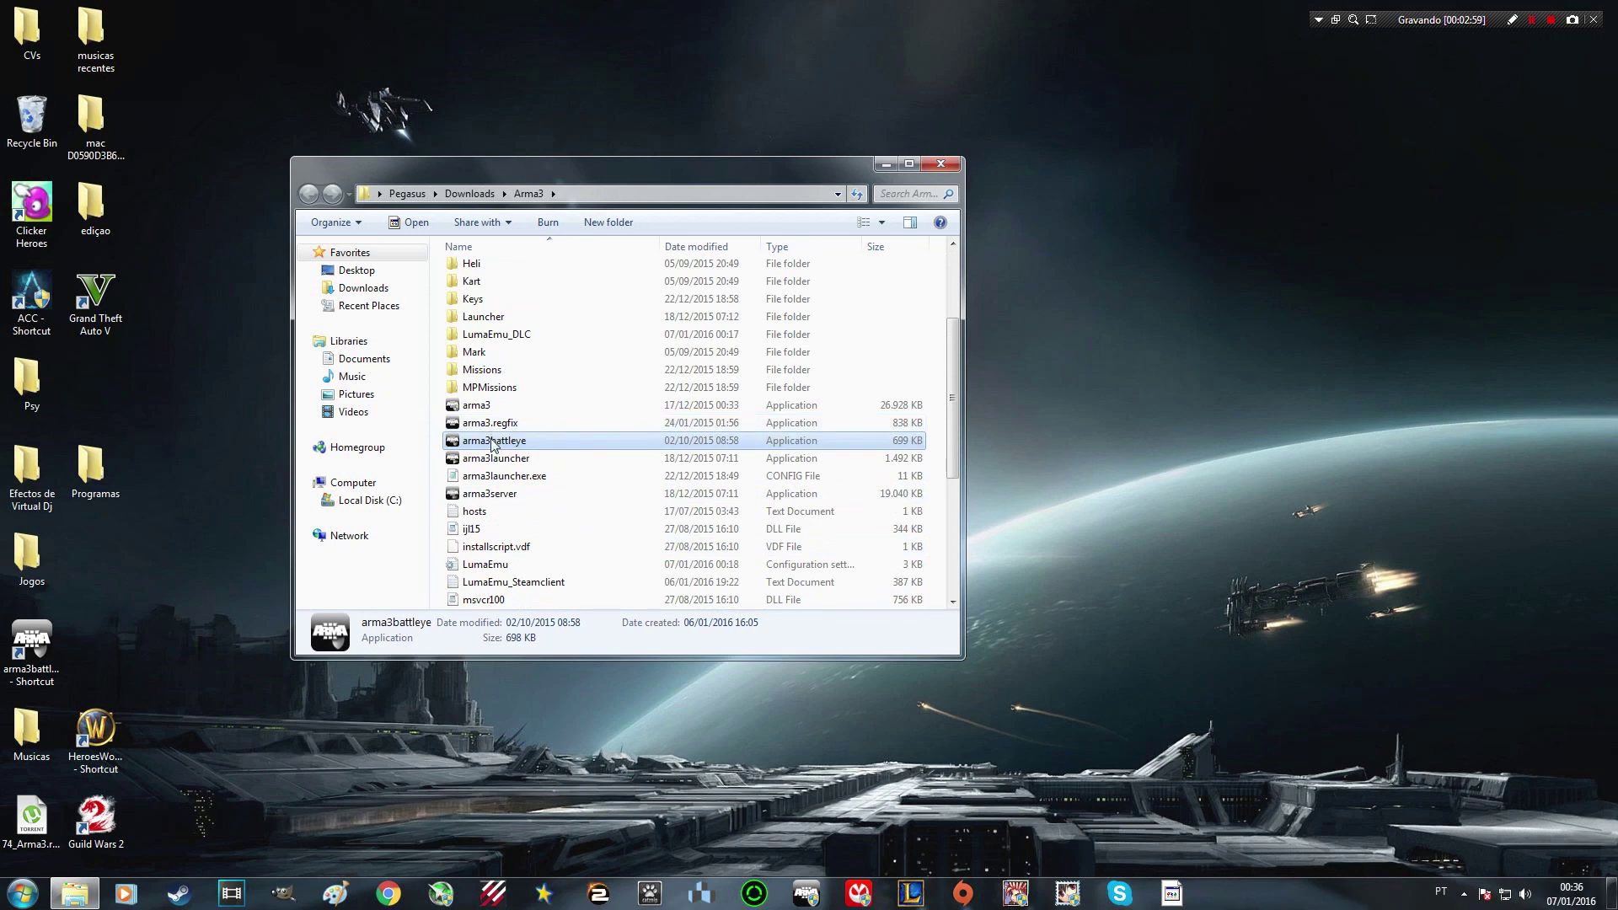
mouse_move(545, 445)
scroll(544, 438, "up", 3)
scroll(594, 447, "down", 6)
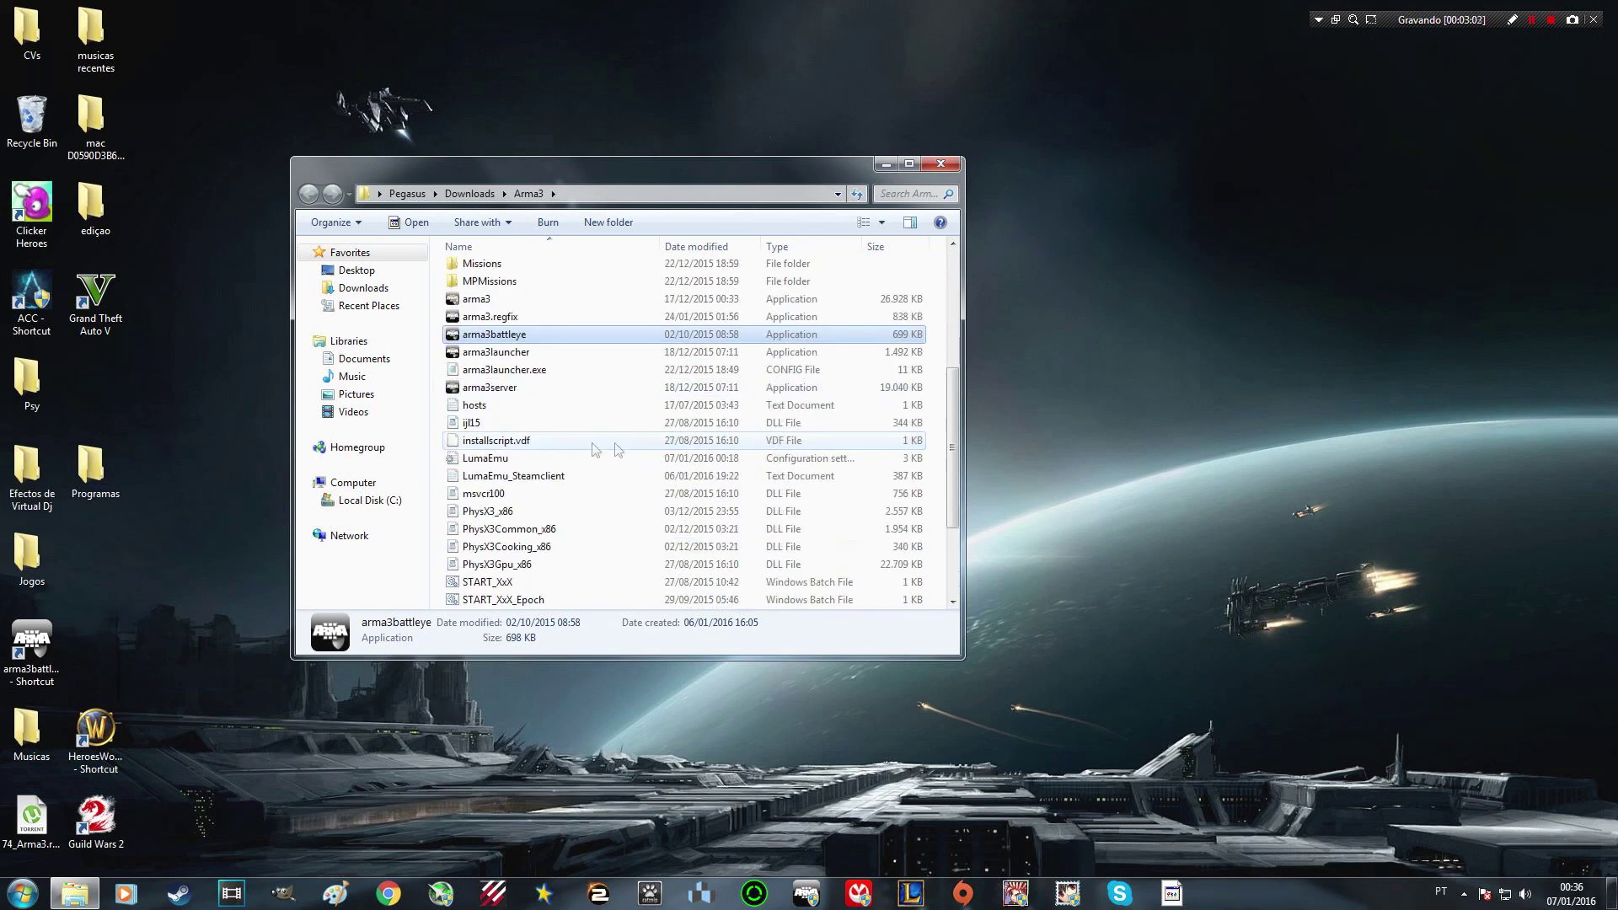
scroll(510, 445, "up", 1)
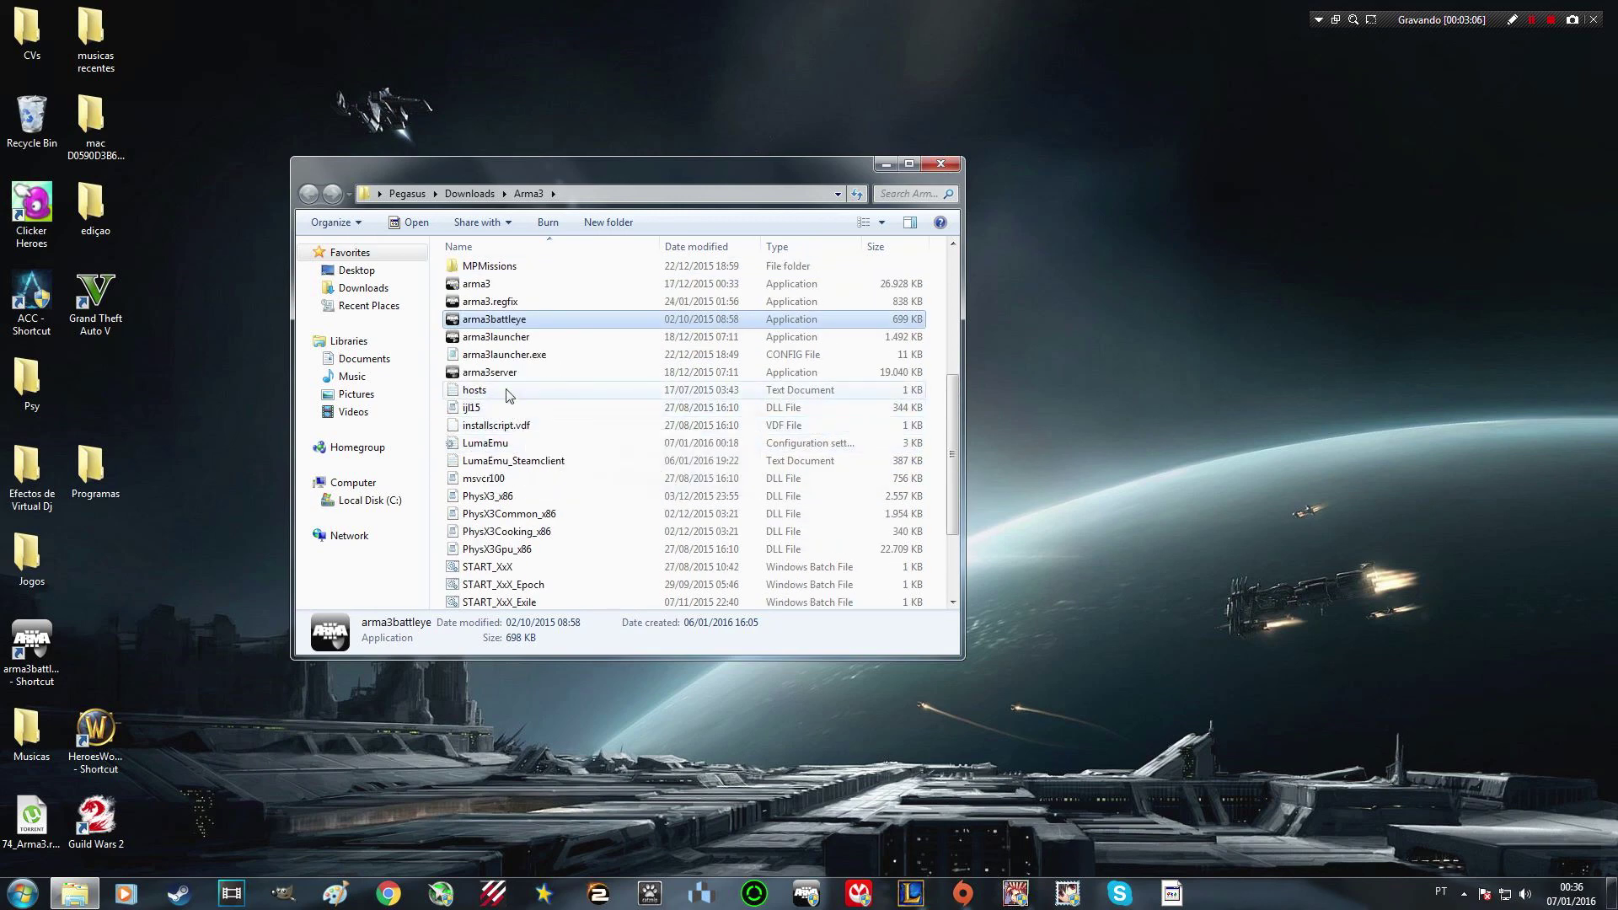
scroll(544, 400, "up", 1)
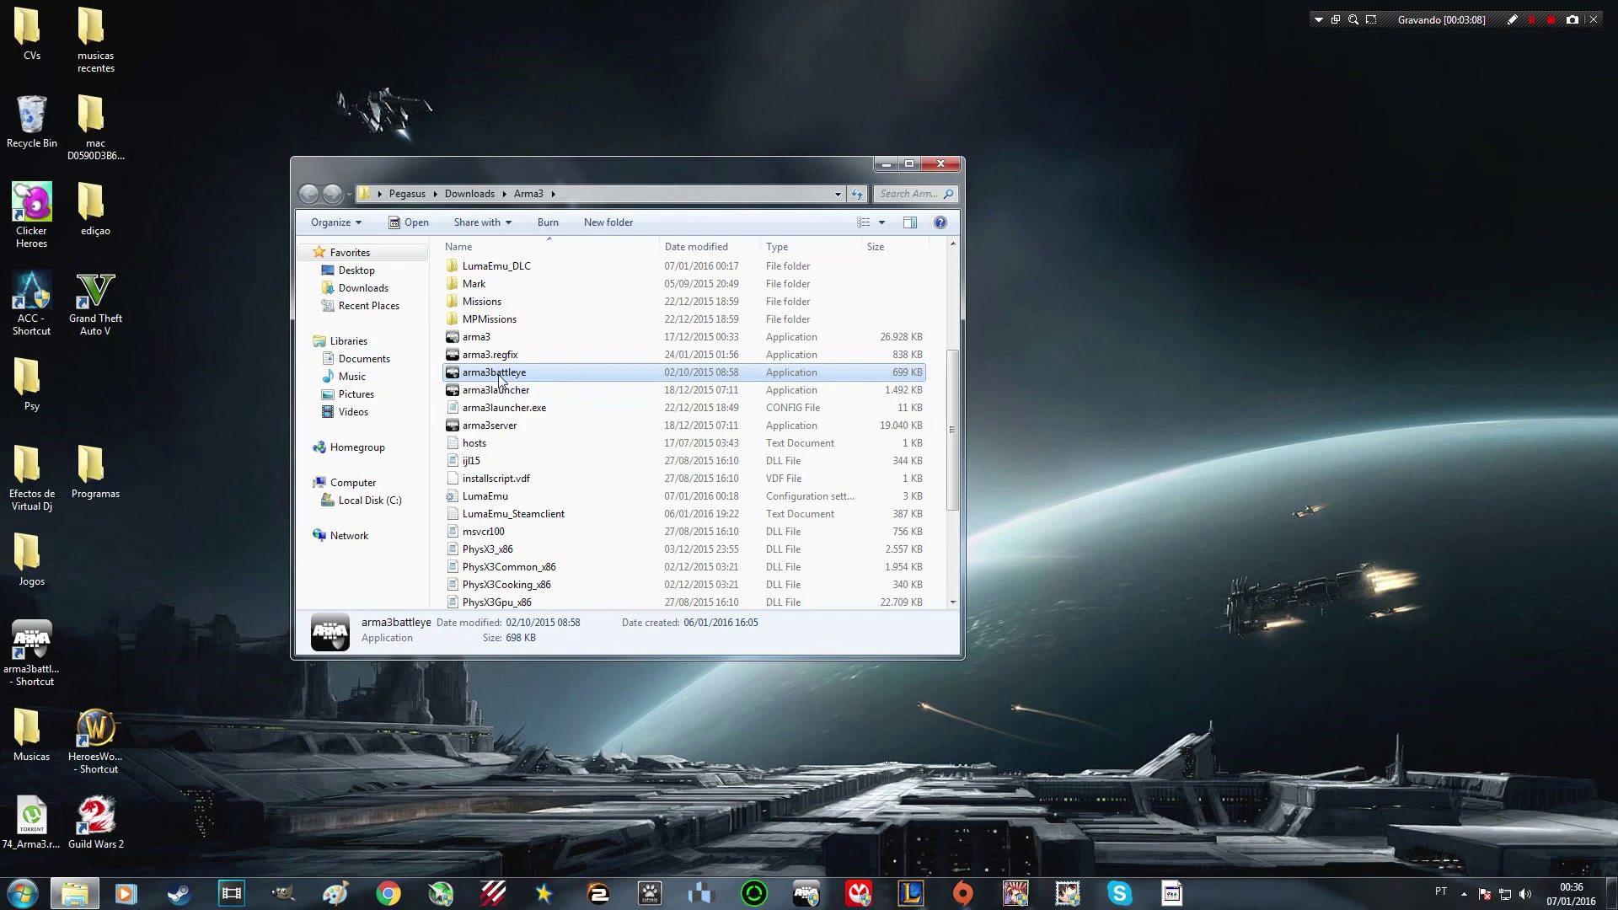
scroll(499, 383, "up", 1)
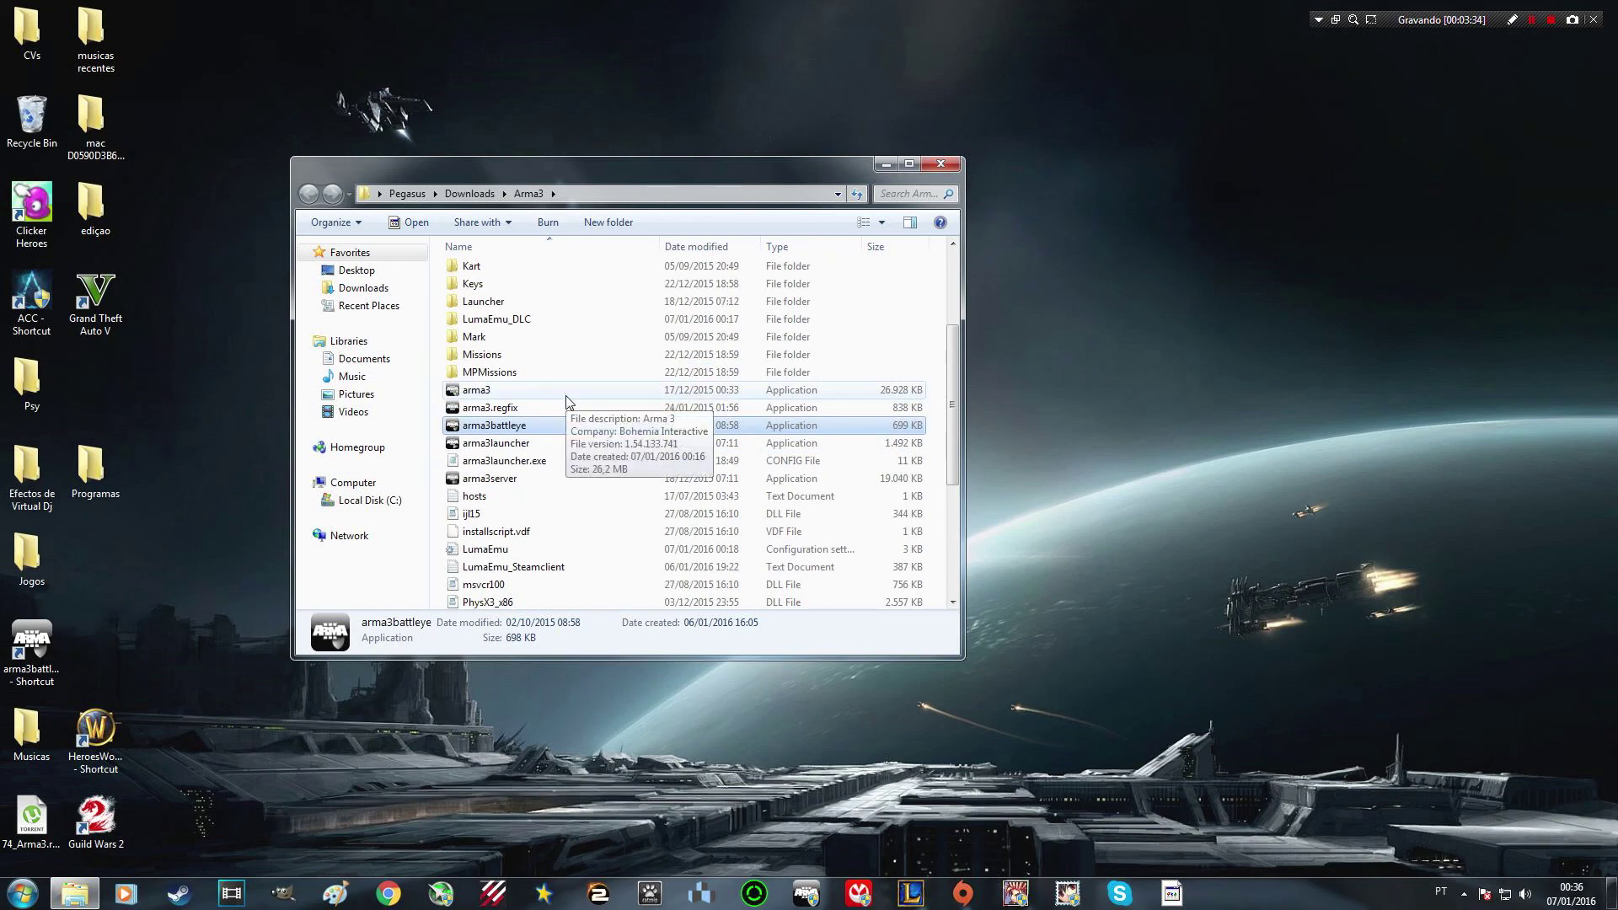